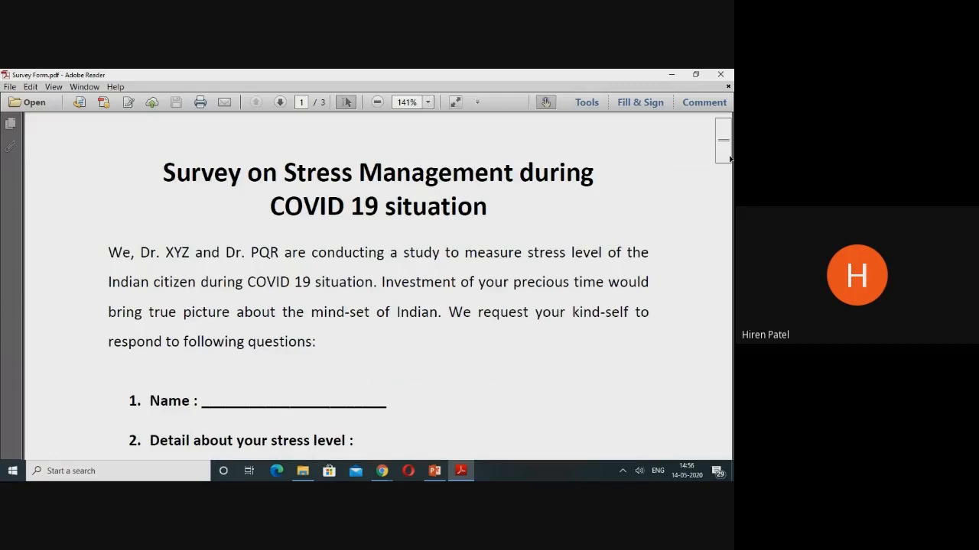
Read the name and stress-detail questions in Survey Form.pdf, and compare them with PowerPoint's 10 Types of Scale slide in a slide show.
drag(730, 158, 731, 193)
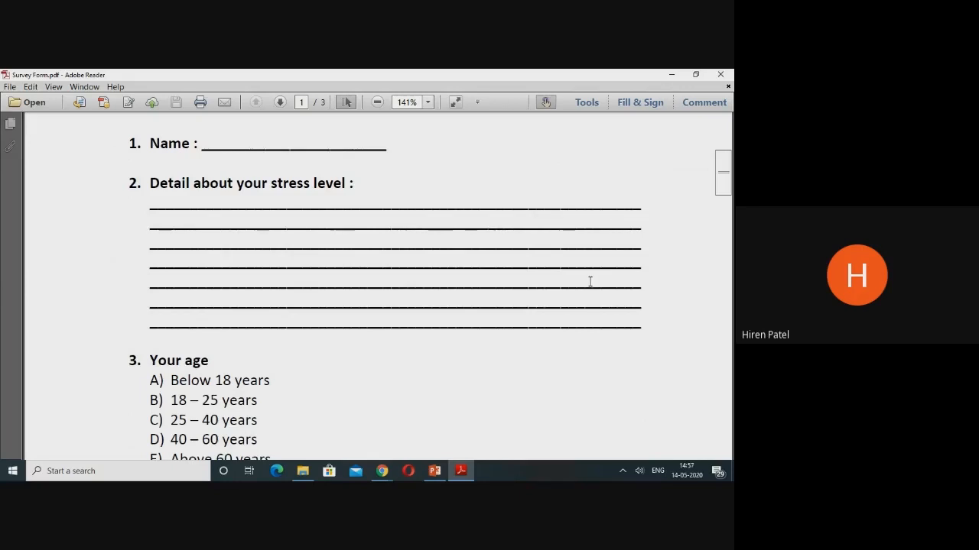
click(435, 472)
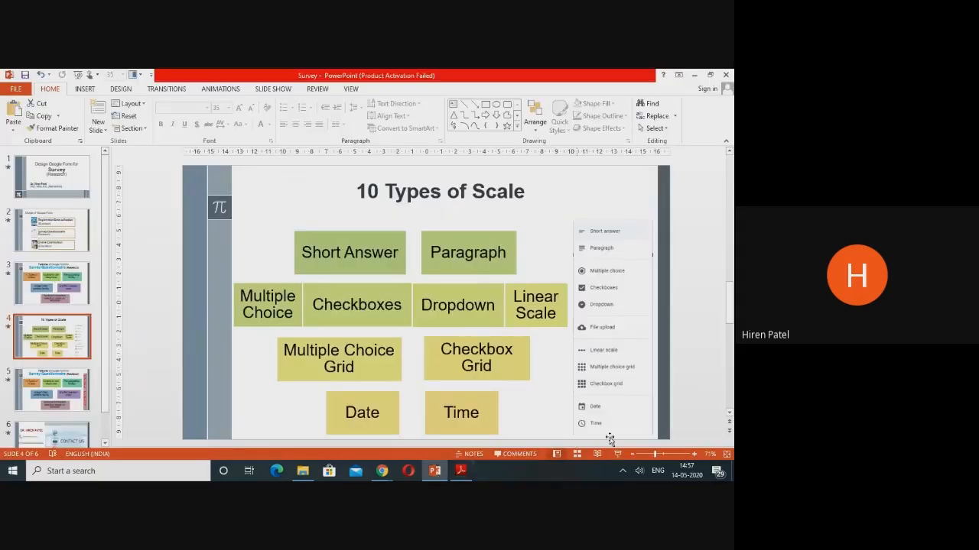
click(618, 457)
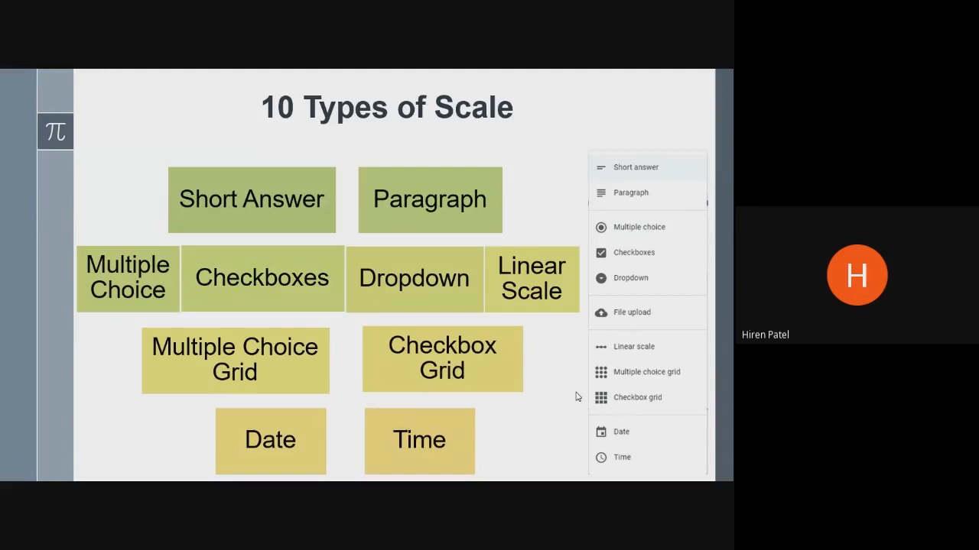
key(Escape)
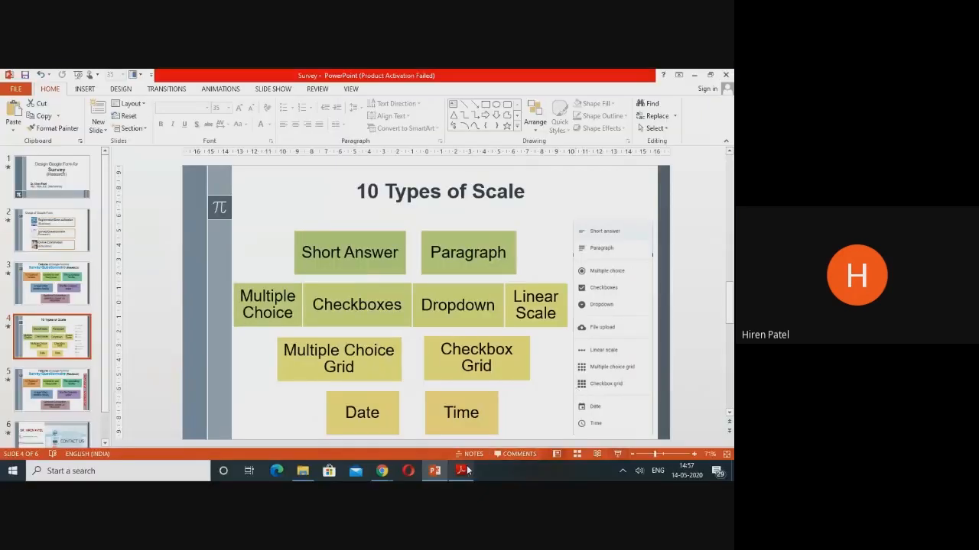
Return to Survey Form.pdf in Adobe Reader and read the age, profession and stress-reason questions.
click(460, 471)
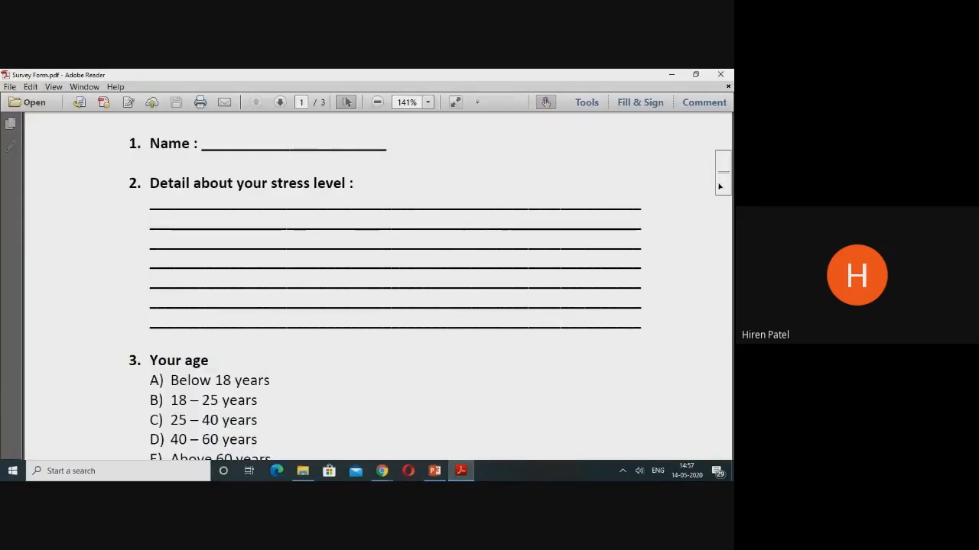
drag(721, 186, 727, 209)
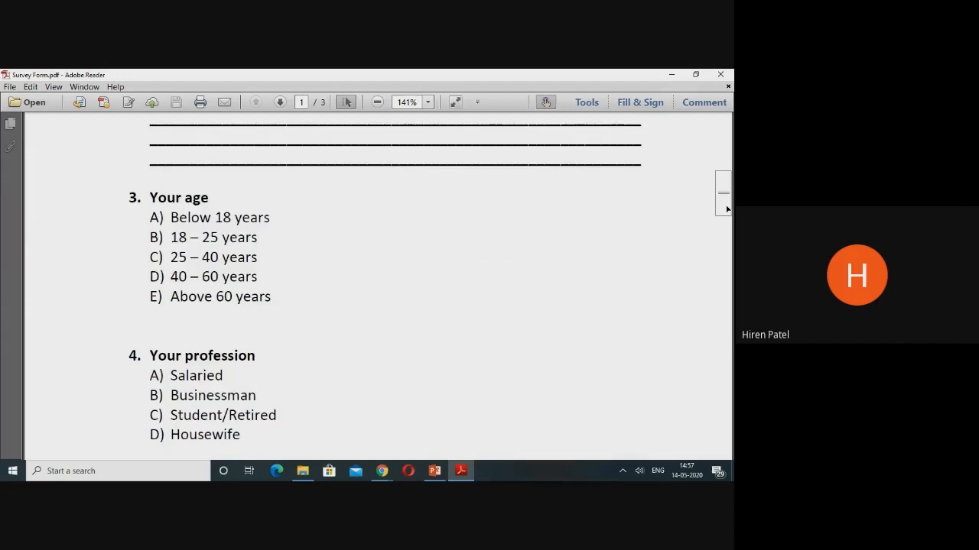
scroll(613, 303, down, 3)
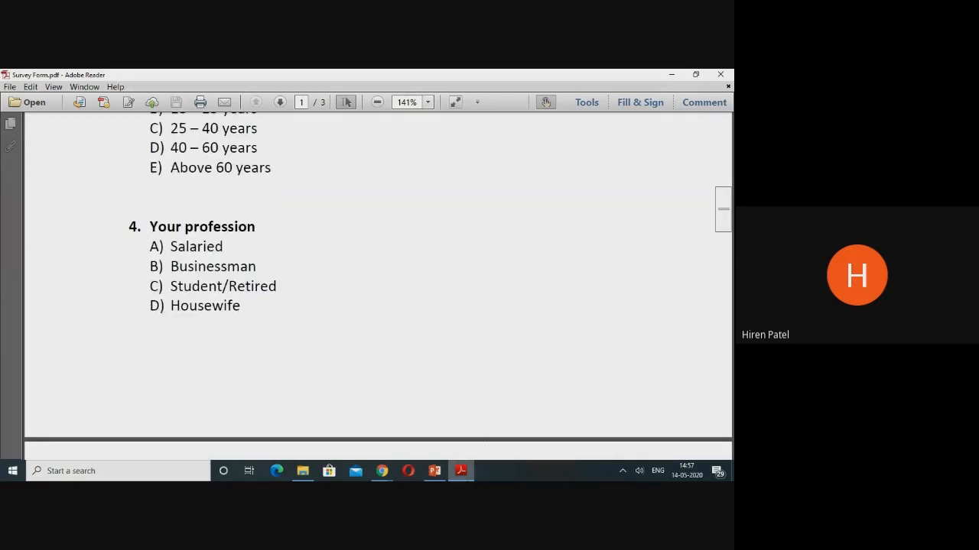
click(461, 471)
click(461, 471)
drag(730, 225, 731, 269)
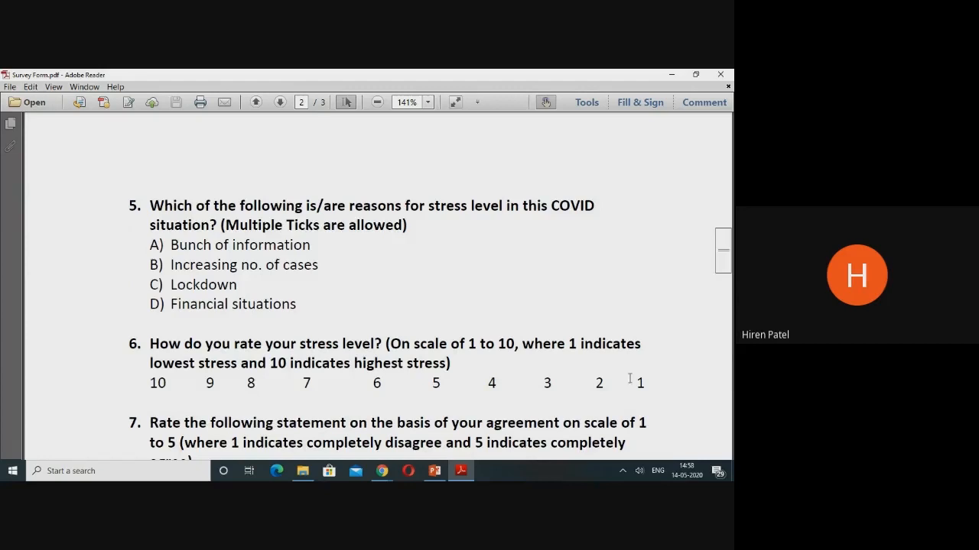
Switch to PowerPoint and present the 10 Types of Scale slide to match a scale to the multiple-tick question 5.
mouse_move(467, 477)
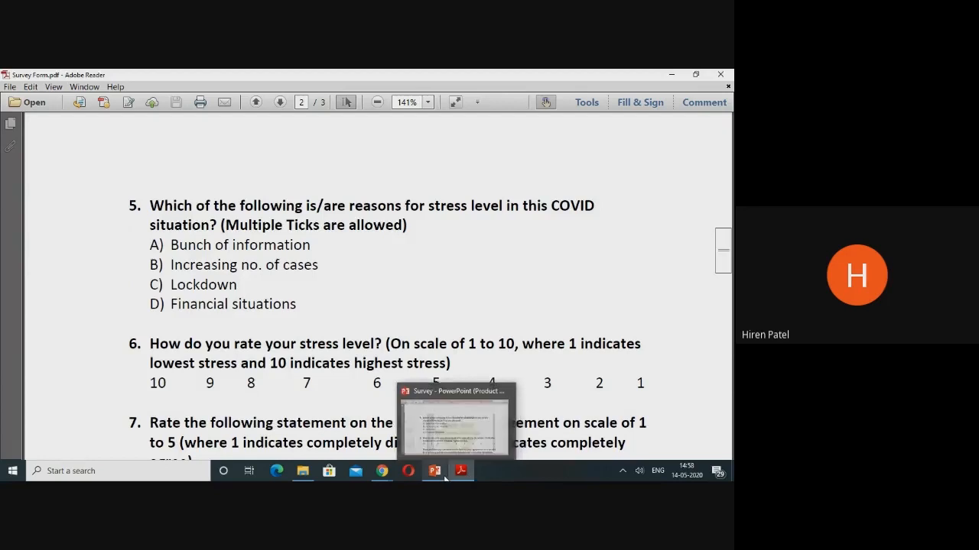
click(435, 472)
click(617, 454)
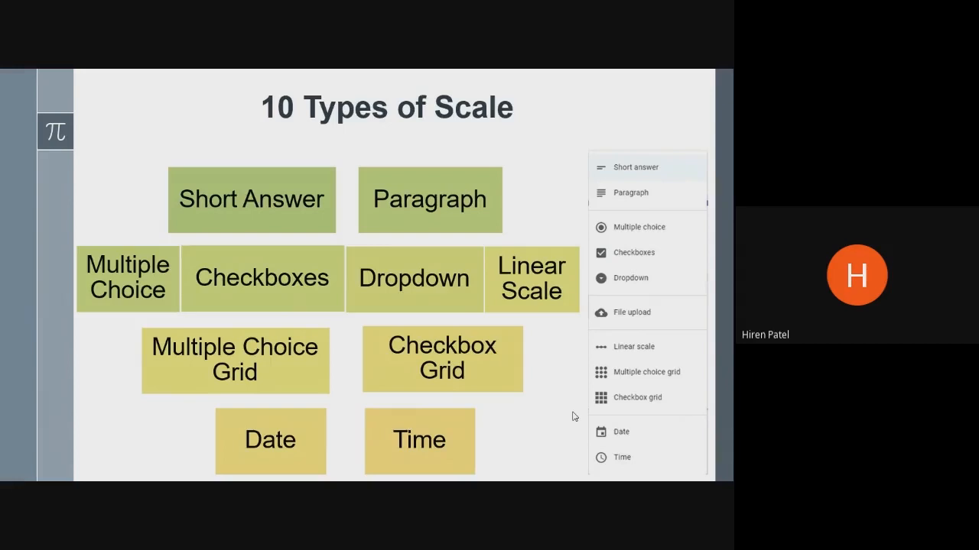
key(Escape)
Read the 1-to-10 stress rating question 6 in Survey Form.pdf, and compare it with the scale types in PowerPoint's slide show.
click(460, 471)
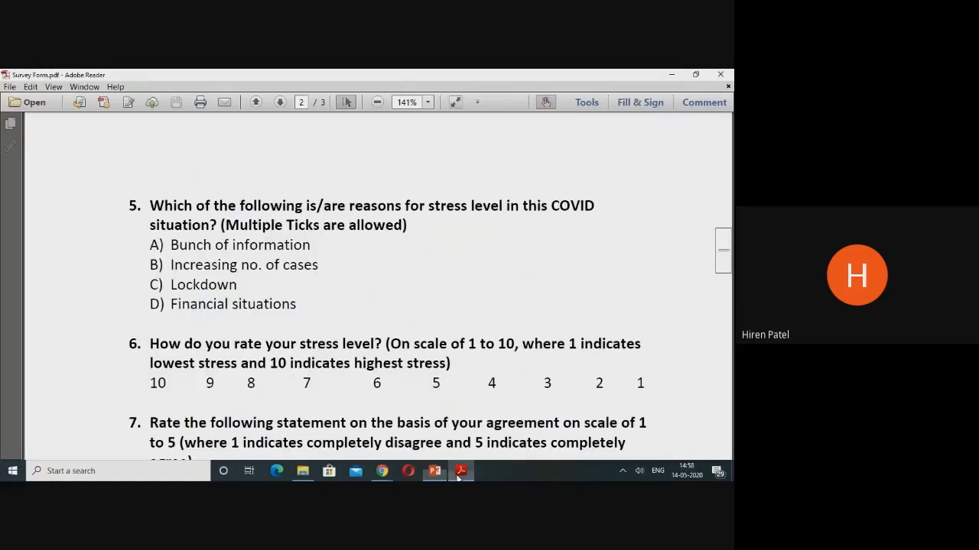
drag(728, 245, 731, 262)
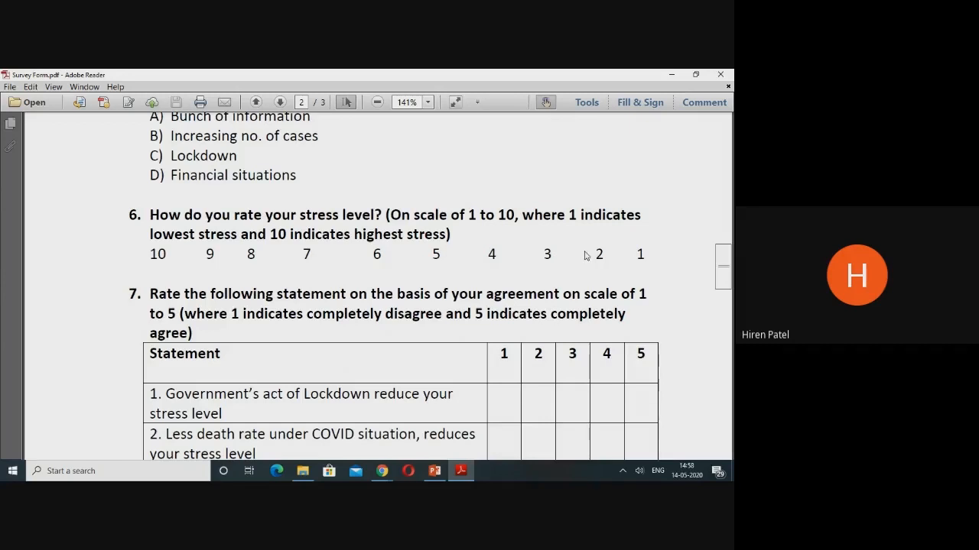
click(433, 471)
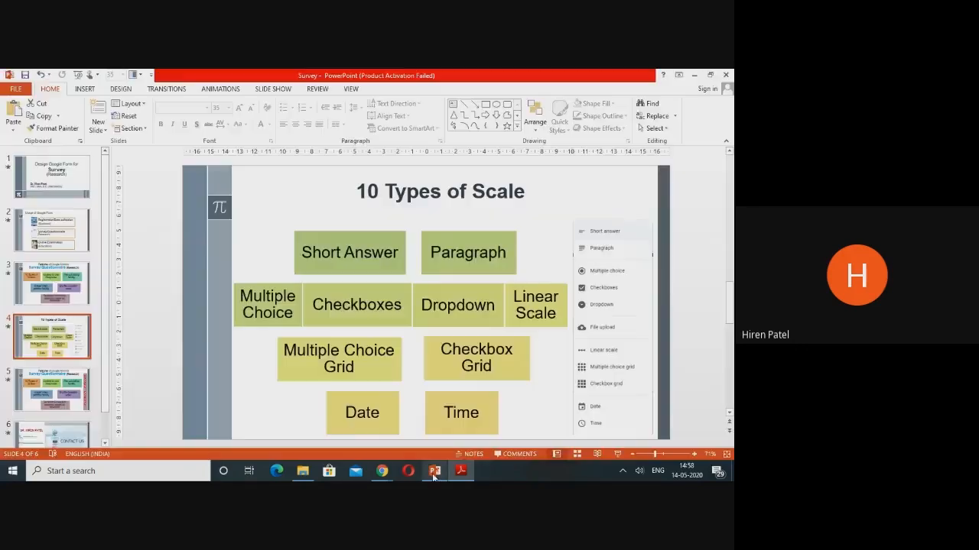
click(619, 455)
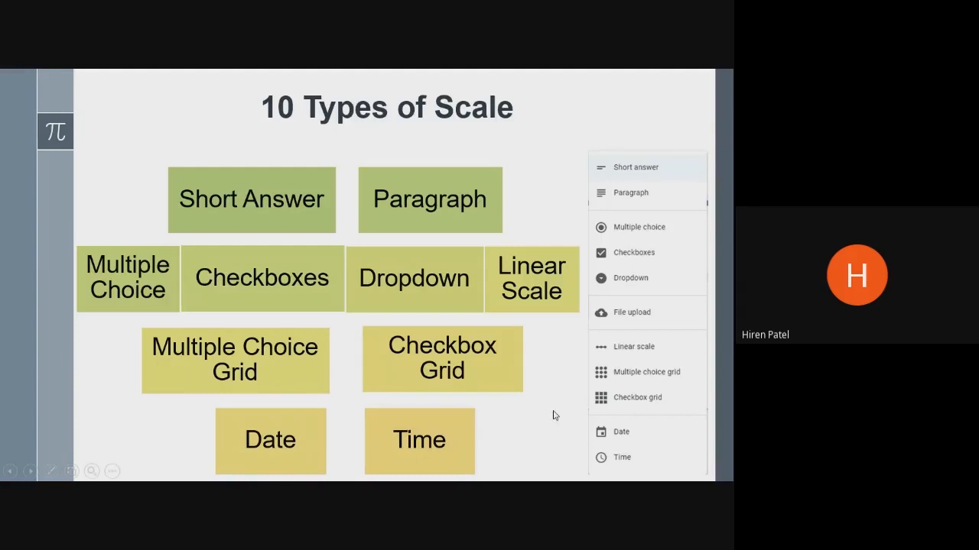
key(Escape)
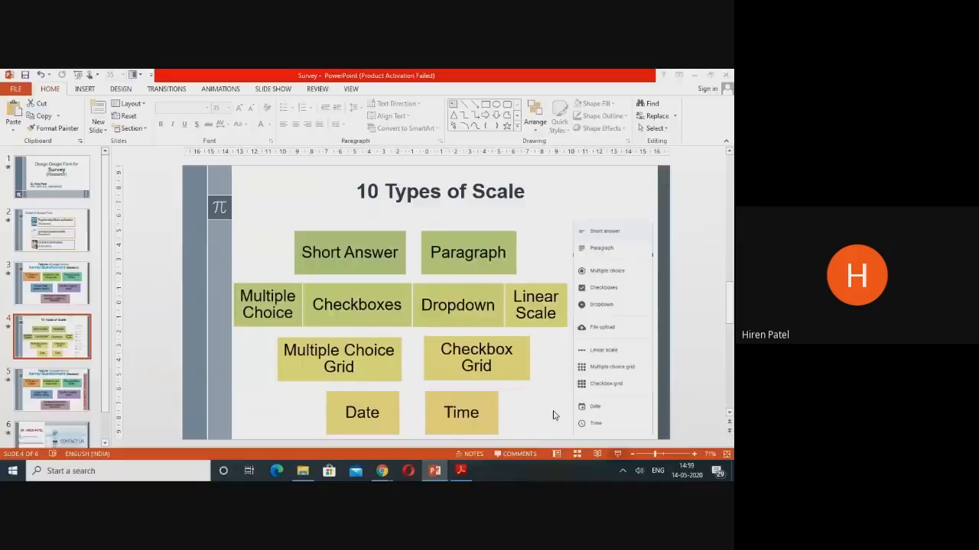
Read the question 7 statement table in Survey Form.pdf, and compare it with Multiple Choice Grid on PowerPoint's presented scale slide.
click(461, 471)
drag(726, 263, 729, 280)
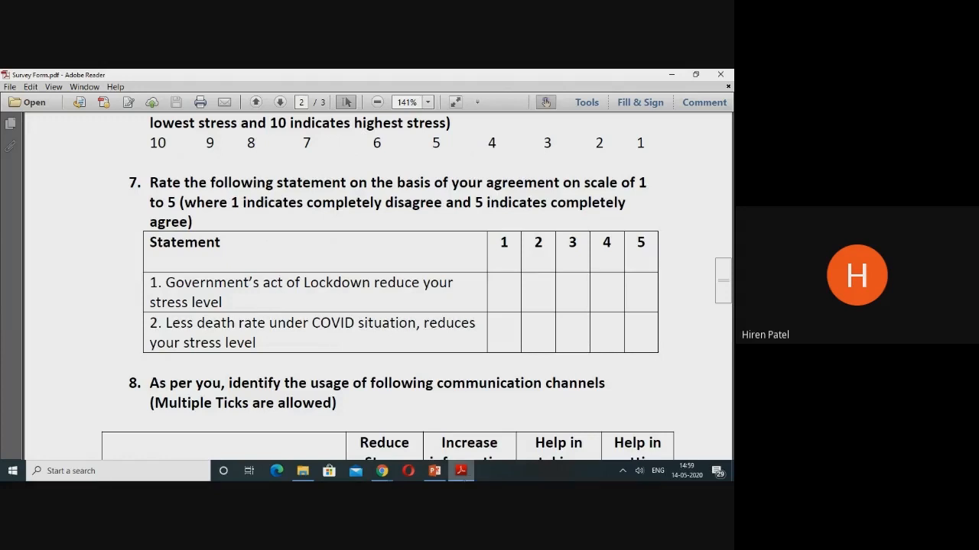
click(461, 473)
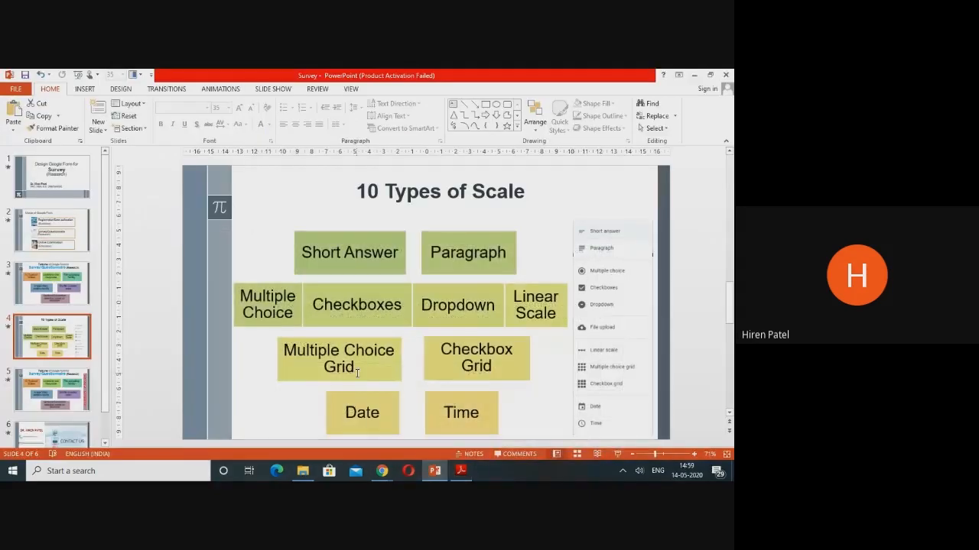
click(618, 454)
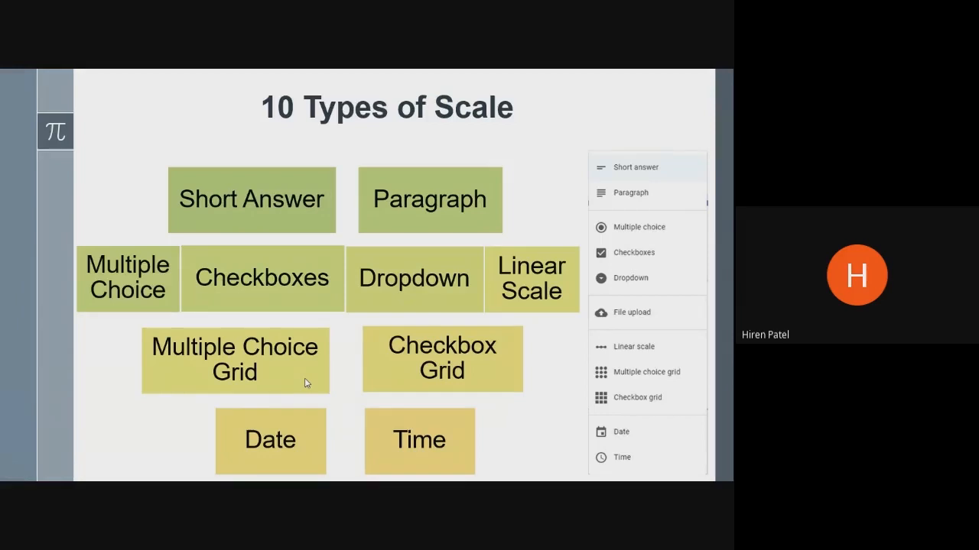
key(Escape)
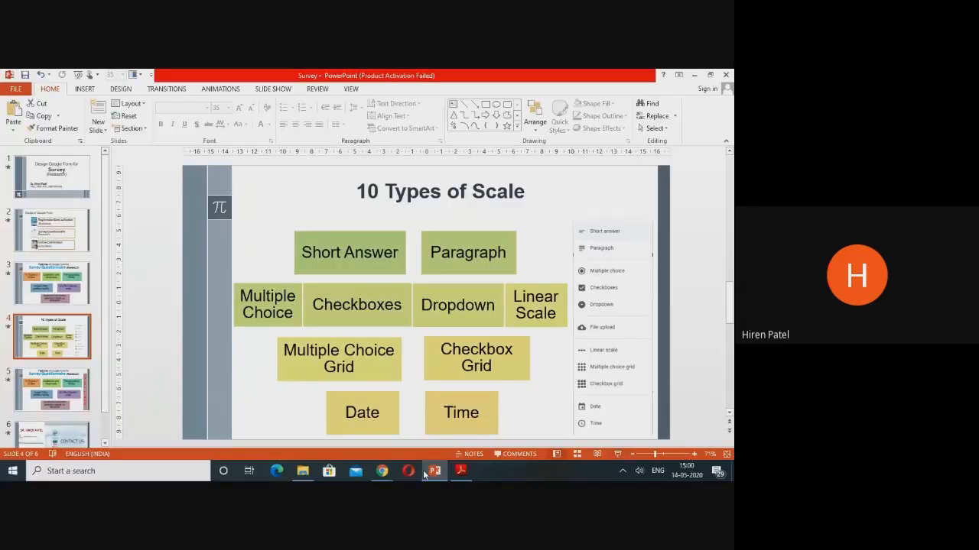
Return to Survey Form.pdf and examine question 8's communication-channel table, highlighting words in the Reduce Stress and Increase information headings.
click(464, 475)
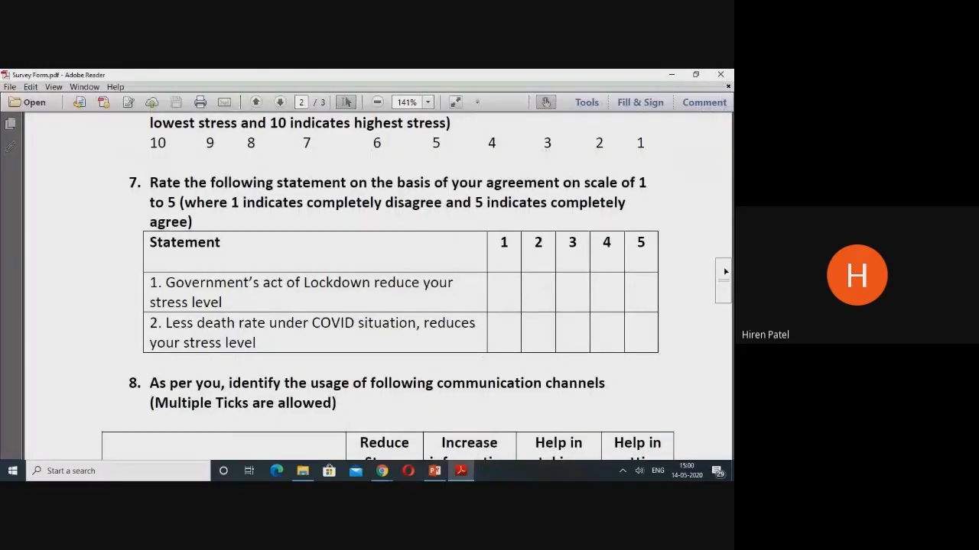
drag(727, 276, 730, 304)
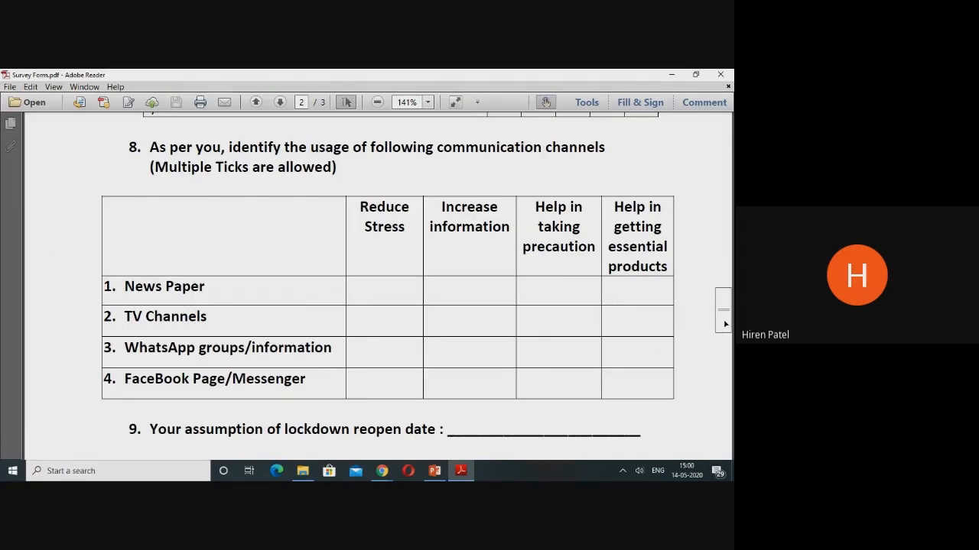
drag(725, 323, 722, 299)
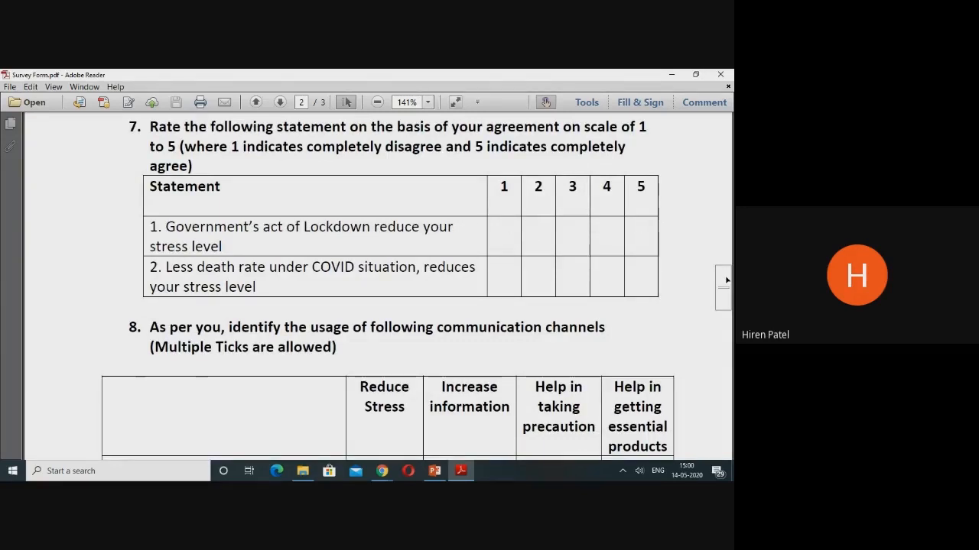
drag(727, 280, 730, 310)
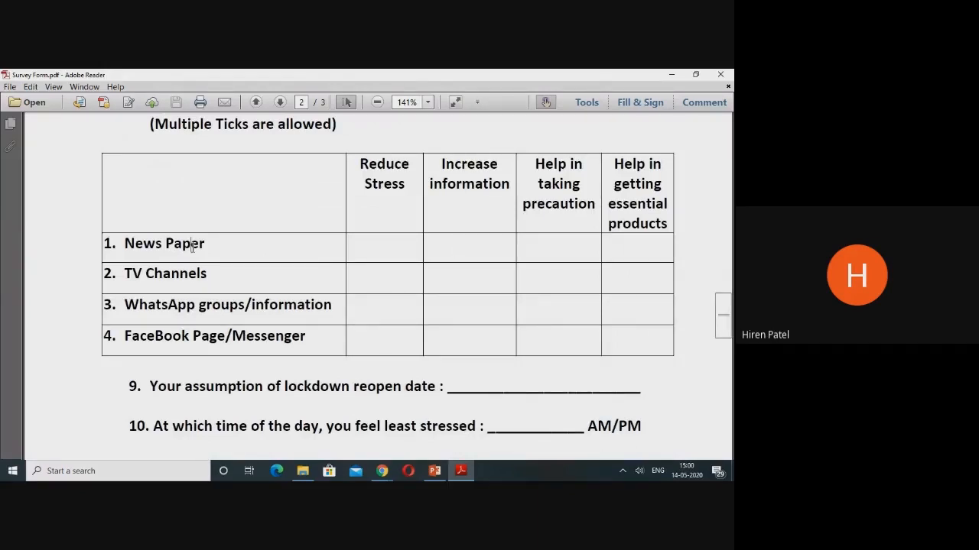
double_click(394, 185)
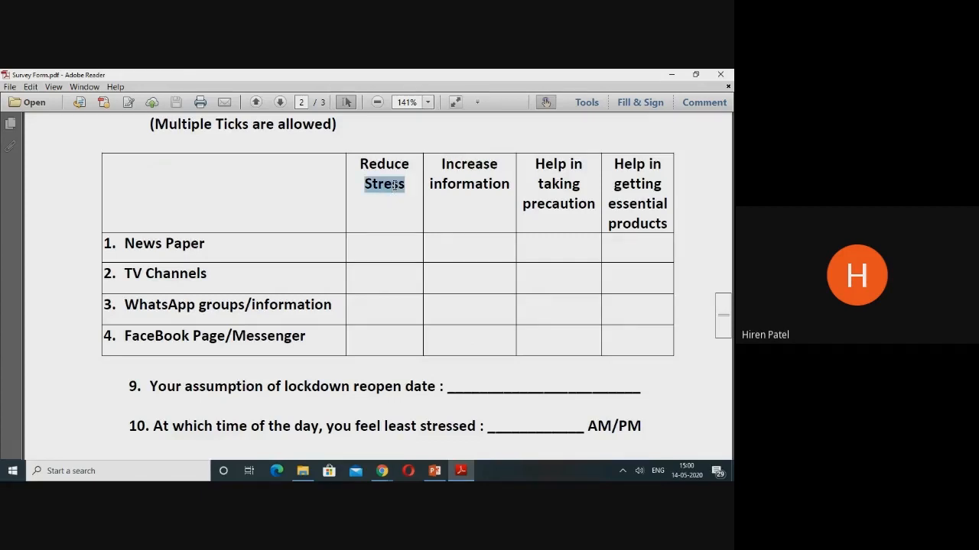
double_click(491, 178)
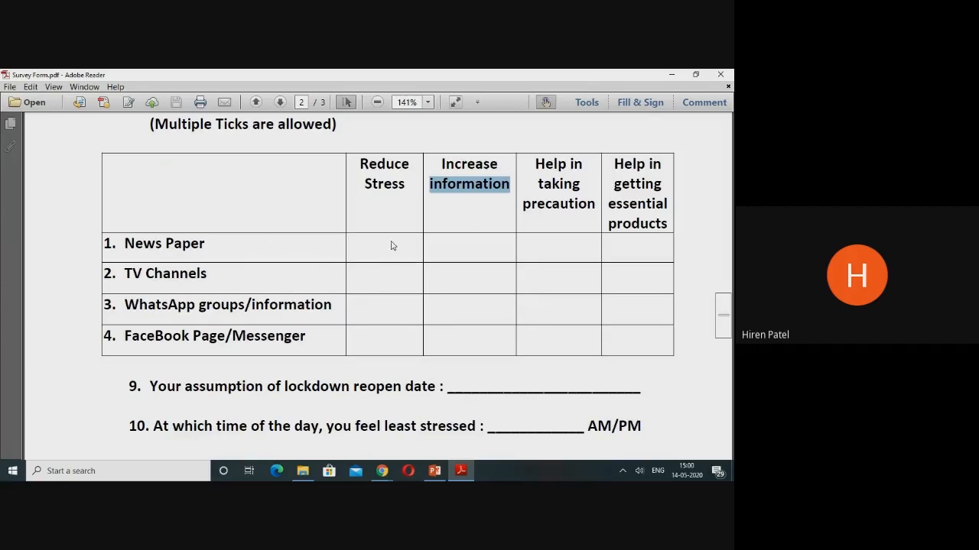
key(Right)
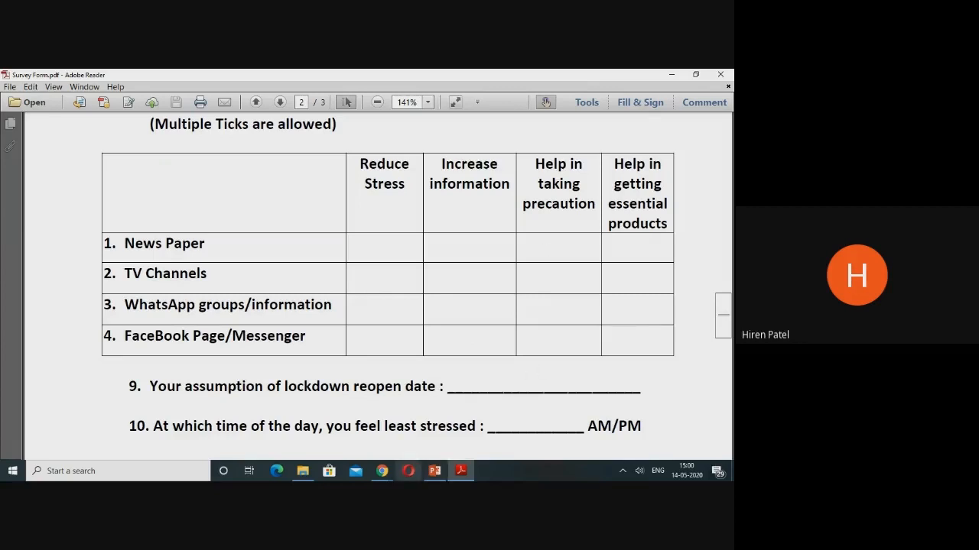
Switch to PowerPoint and present the scale slide to examine the Checkbox Grid type for question 8.
click(433, 472)
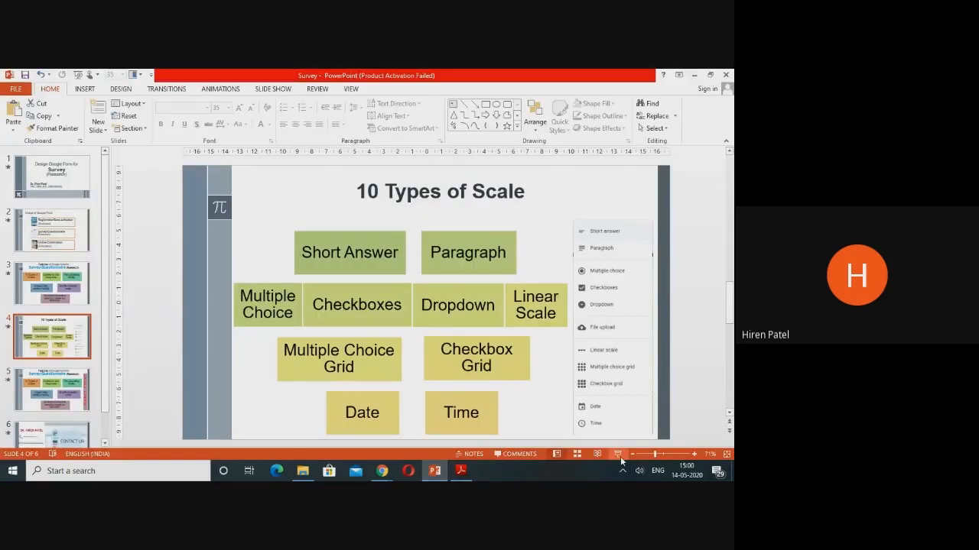
click(619, 458)
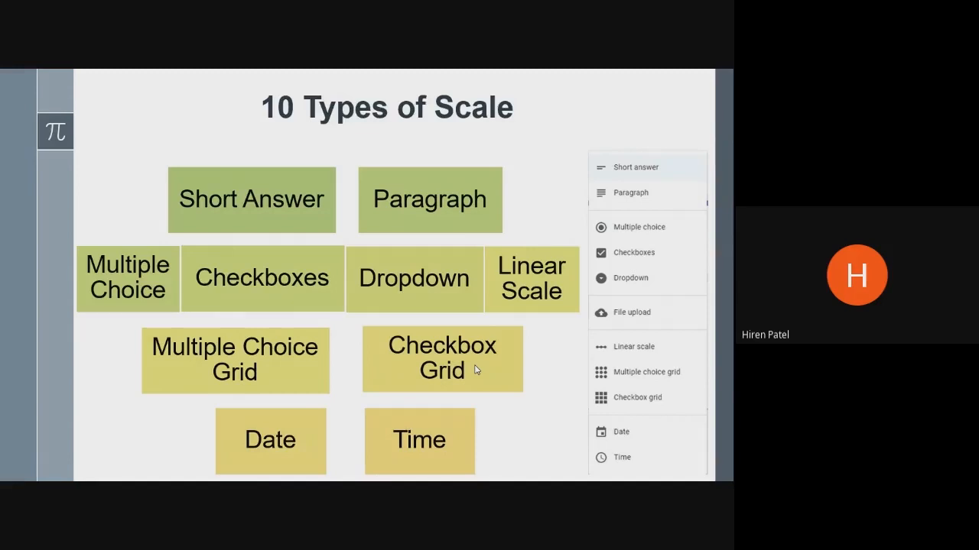
key(Escape)
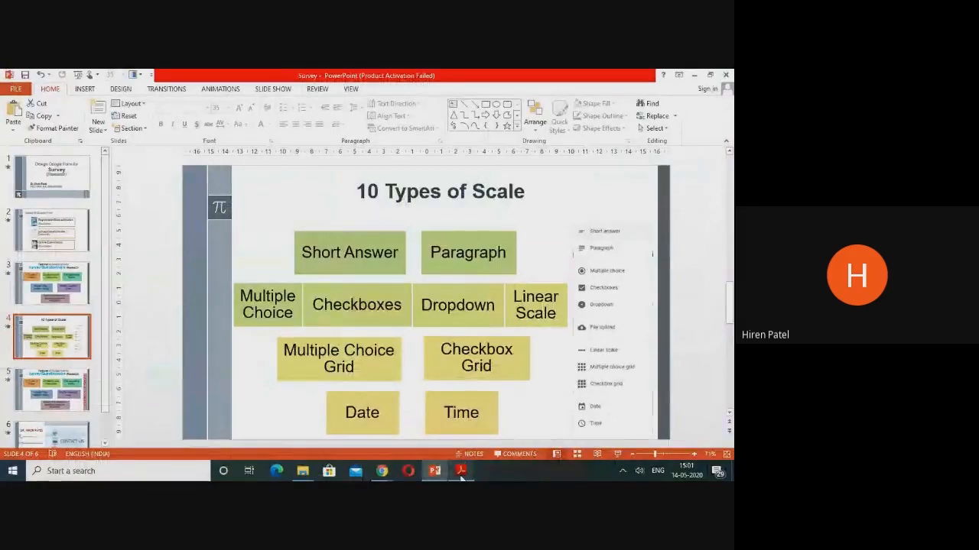
Return to Survey Form.pdf and read question 9 on the lockdown reopen date and question 10 on the least stressed time.
click(461, 471)
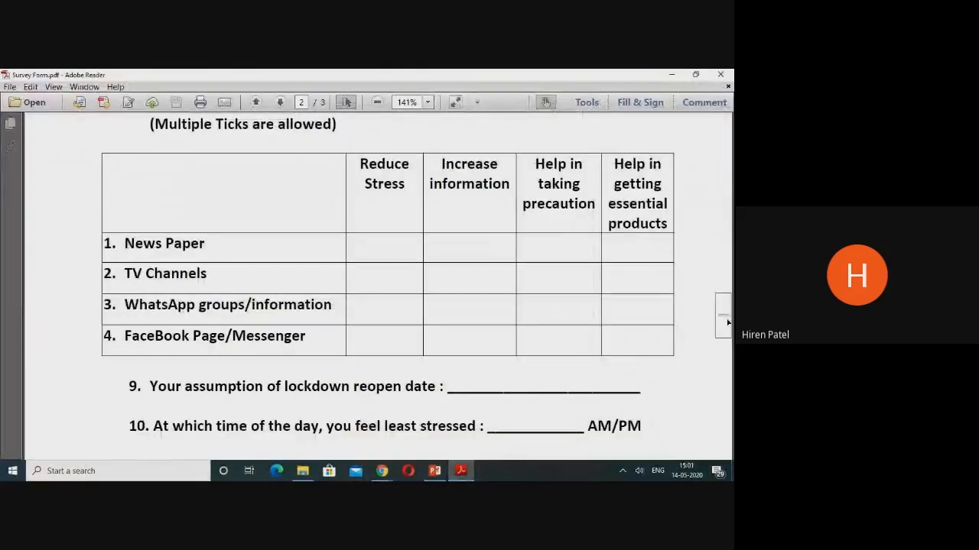
scroll(728, 334, down, 1)
drag(728, 334, 730, 344)
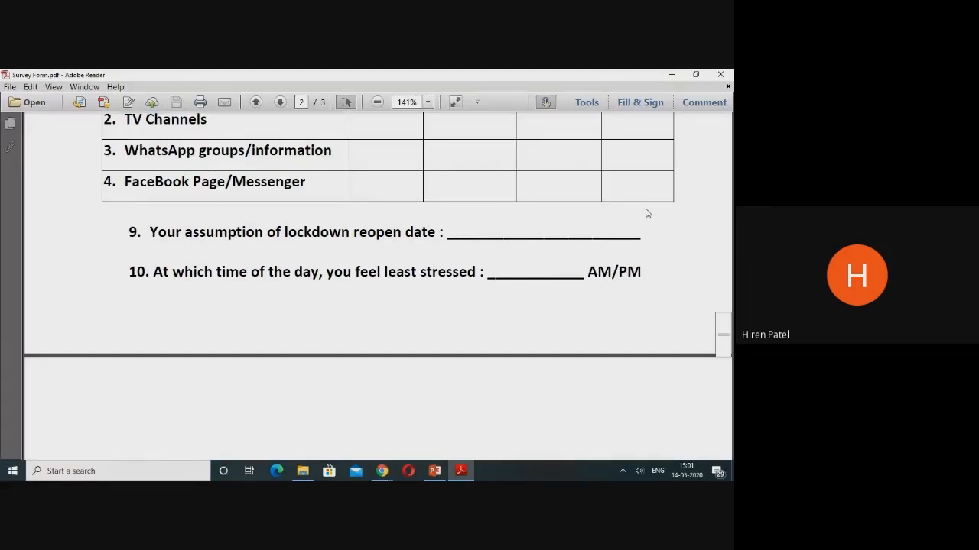
triple_click(644, 237)
click(644, 237)
Switch to PowerPoint and present the 10 Types of Scale slide to examine the Date and Time types.
click(435, 474)
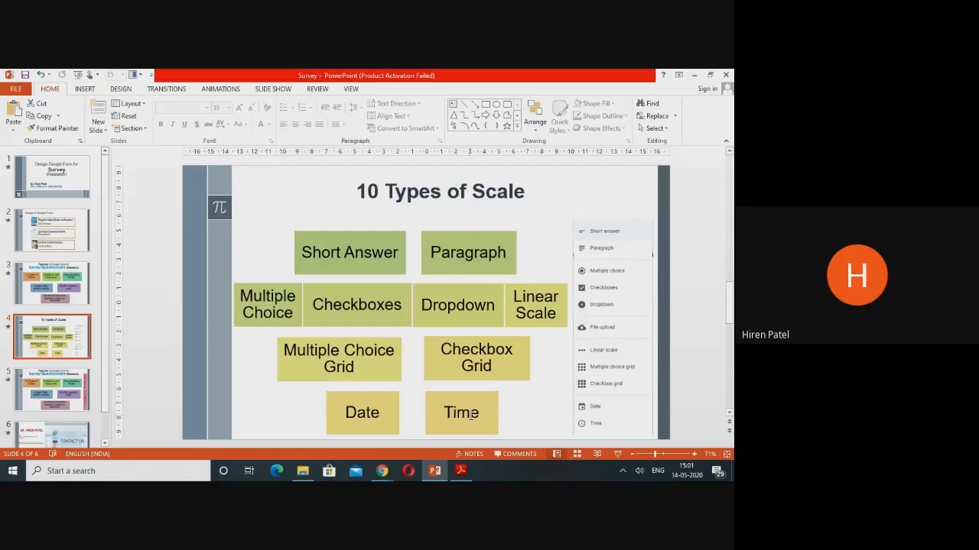
mouse_move(470, 473)
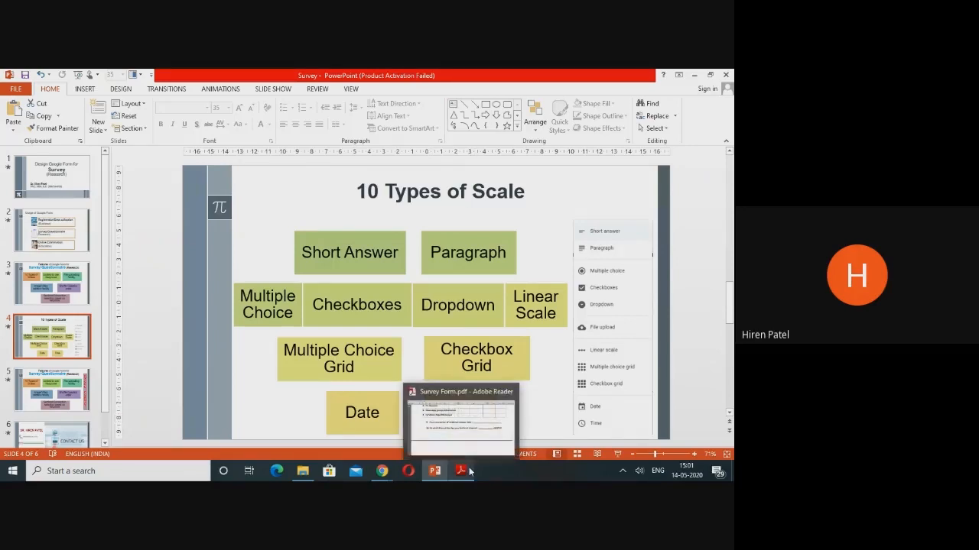
click(618, 453)
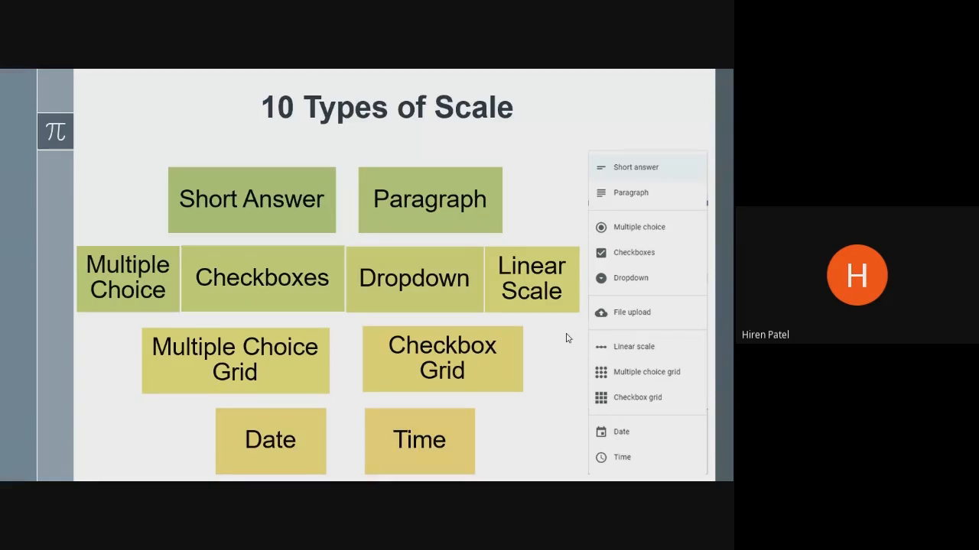
key(Escape)
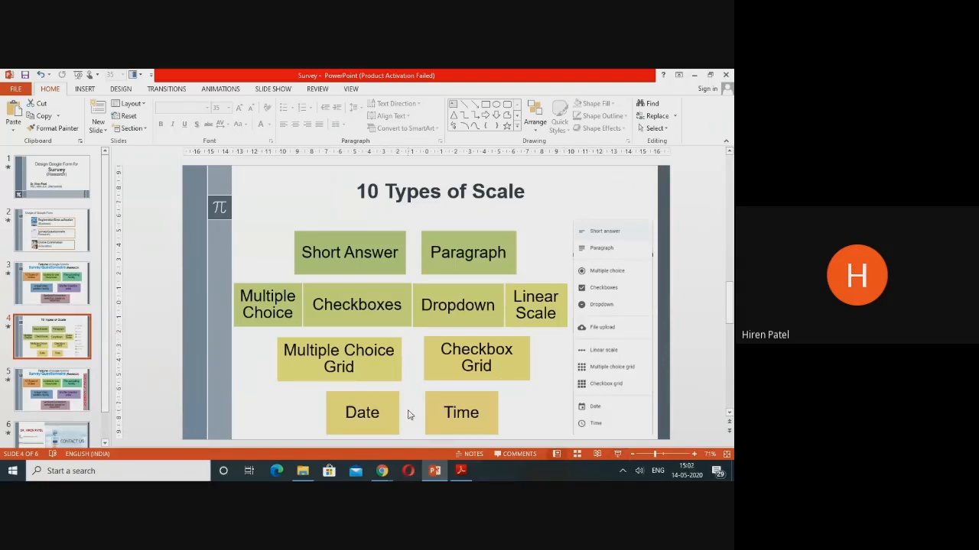
Switch to Chrome and examine the Google apps available from the Gmail inbox, including Drive.
mouse_move(382, 470)
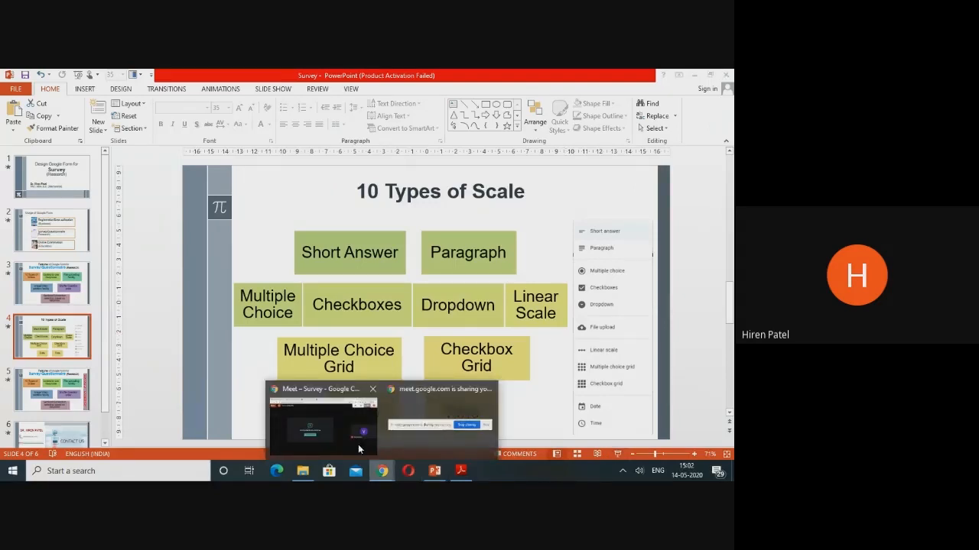
click(359, 449)
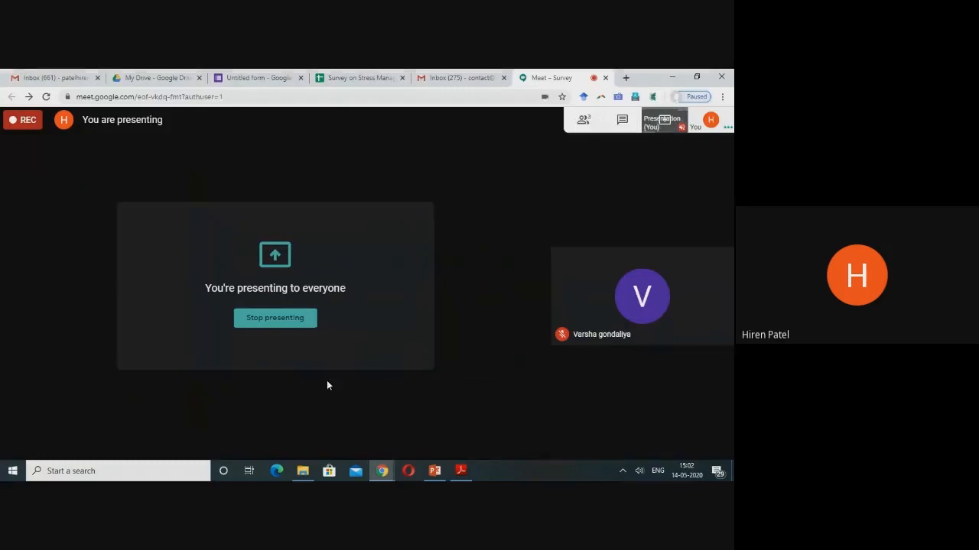
click(72, 78)
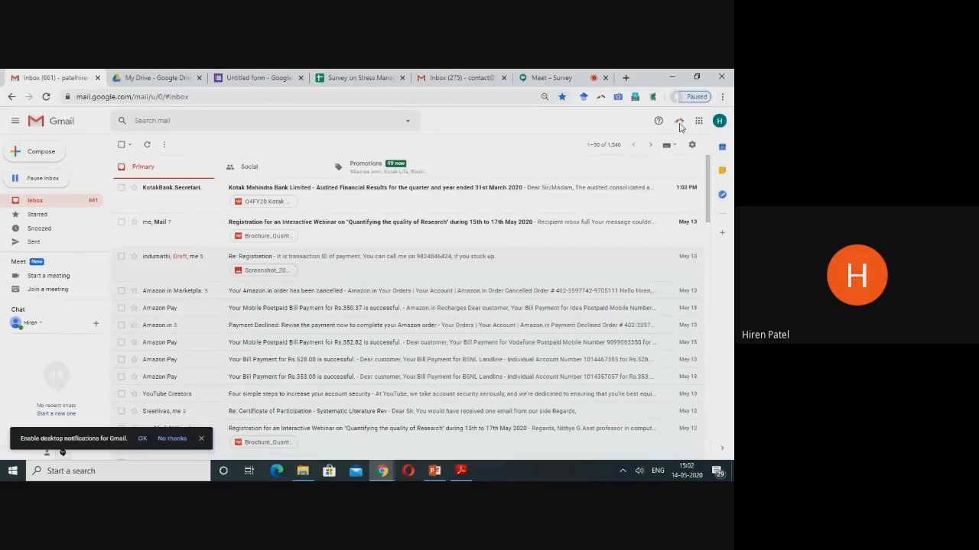
click(699, 122)
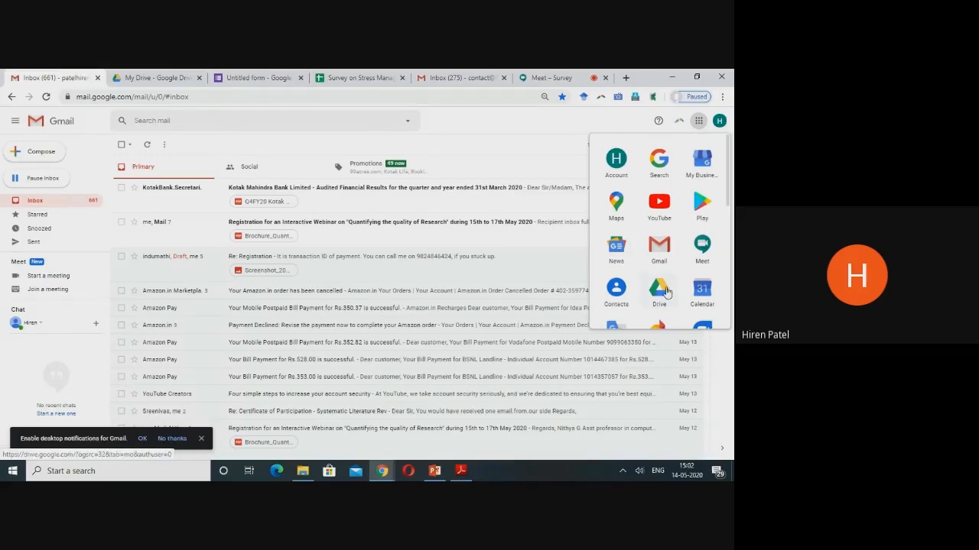
In Google Drive, examine the options for creating a blank Google Form, and open the existing Untitled form for editing.
click(135, 77)
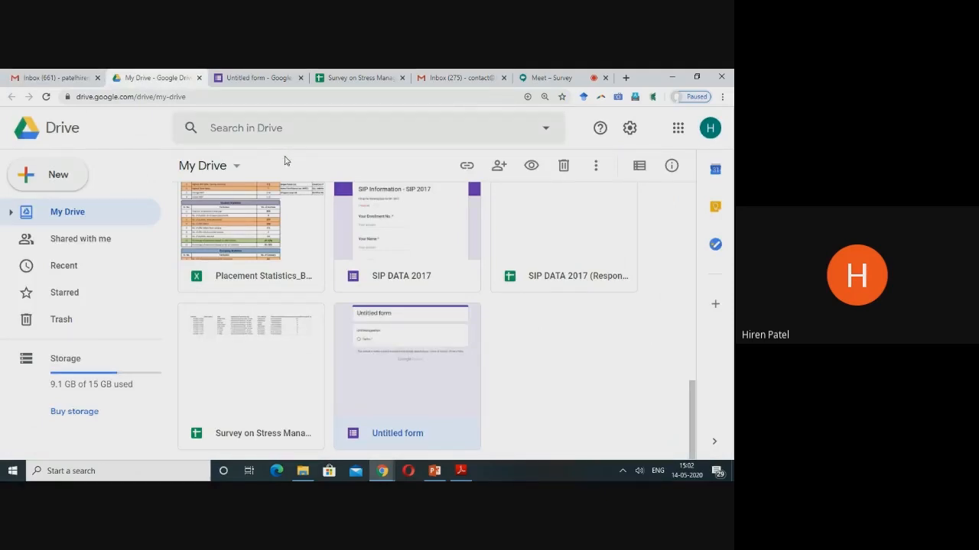
click(67, 183)
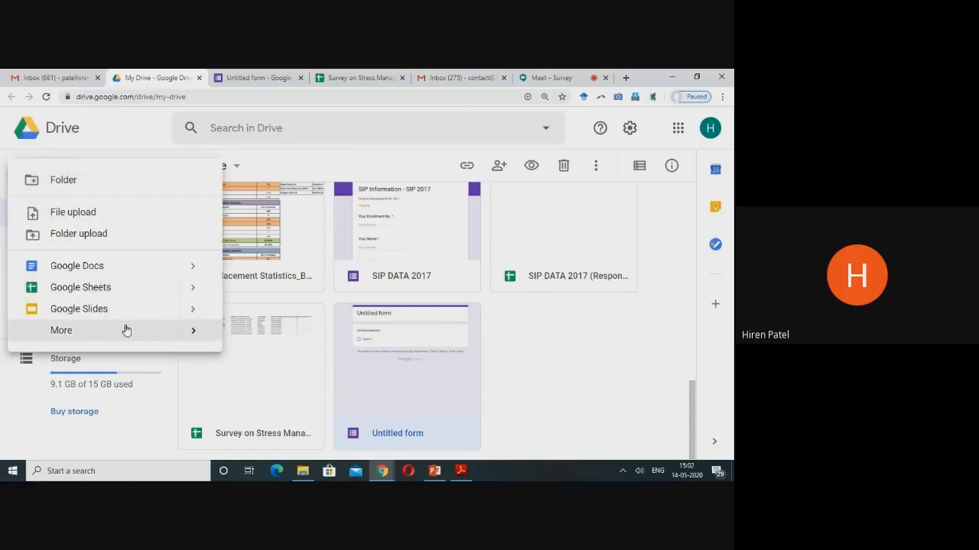
mouse_move(126, 330)
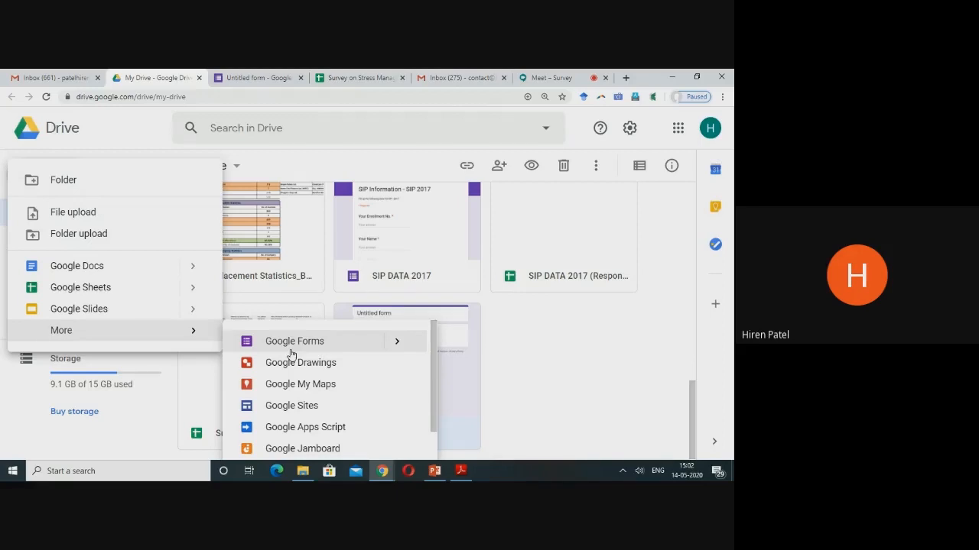
click(398, 342)
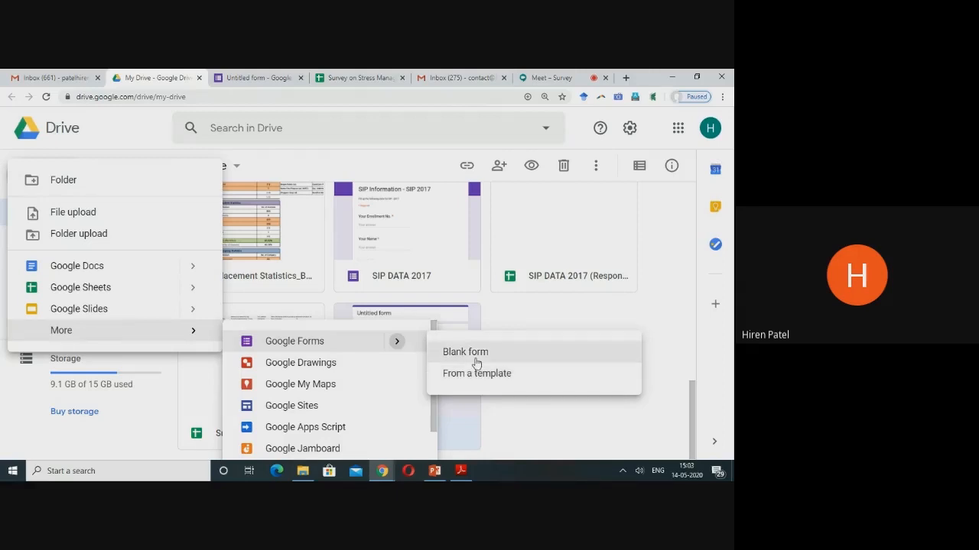
click(266, 78)
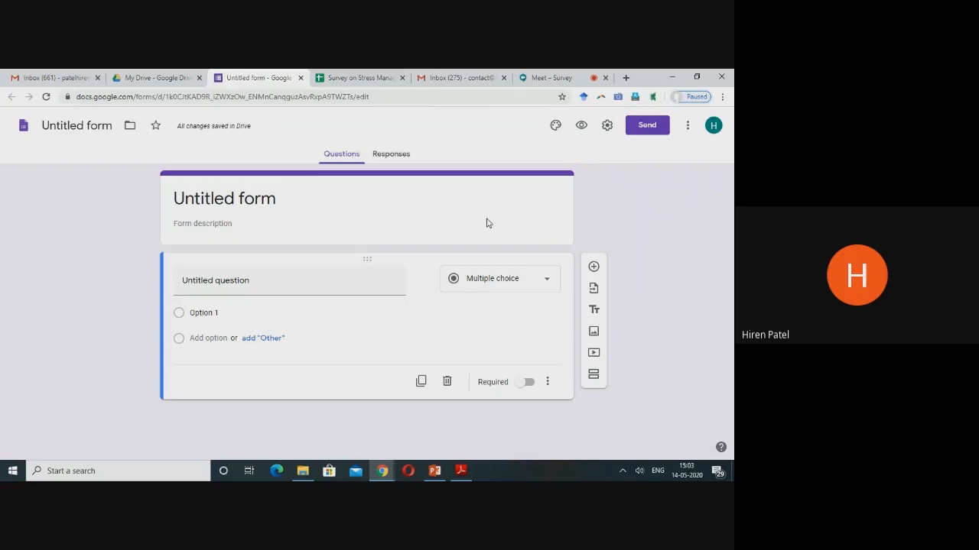
Copy the heading from Survey Form.pdf and set the form's title to "Survey on Stress Management during COVID 19 situation".
click(461, 471)
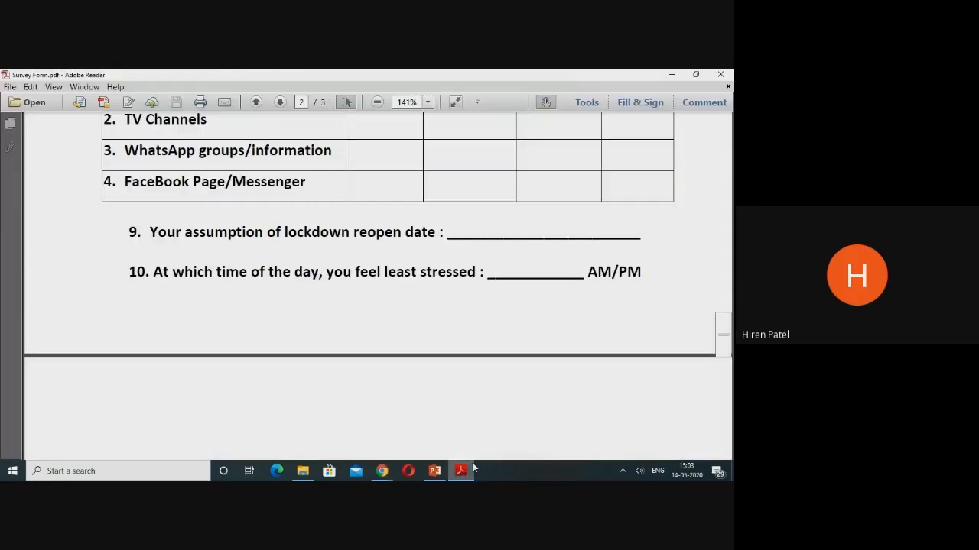
drag(728, 347, 725, 136)
drag(488, 249, 193, 221)
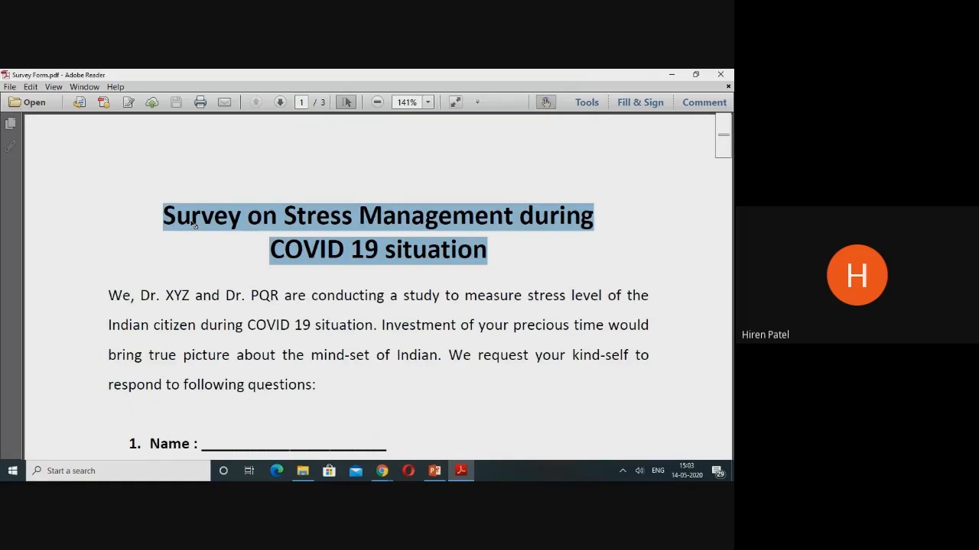
mouse_move(383, 470)
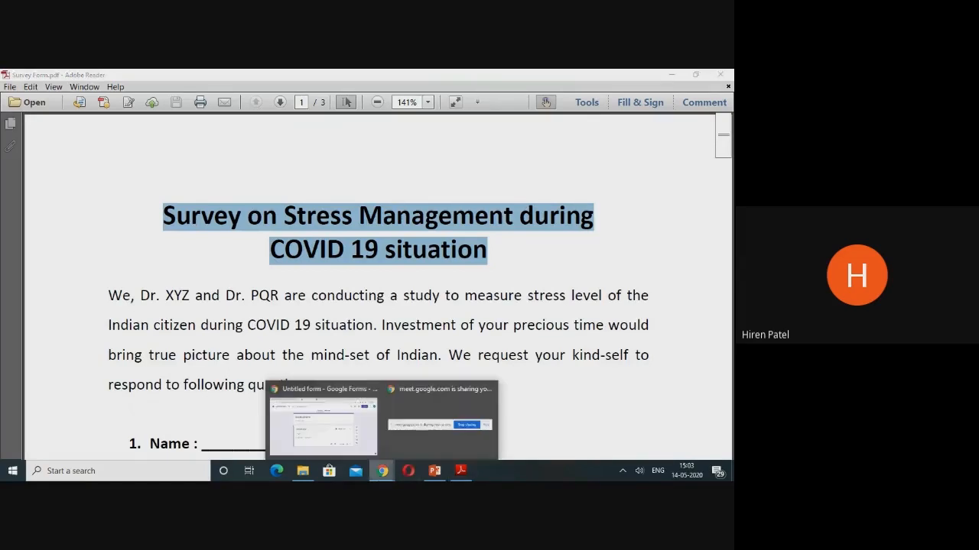
click(322, 425)
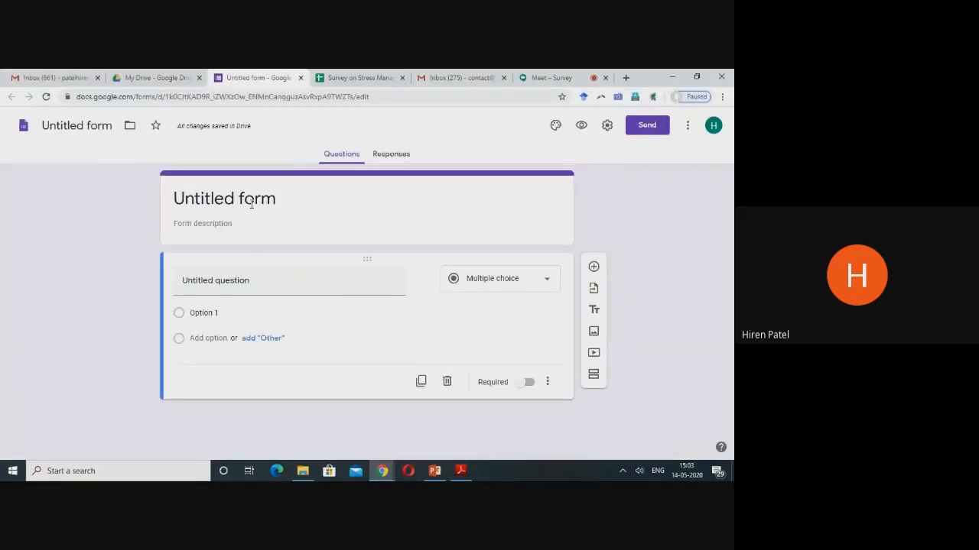
click(251, 203)
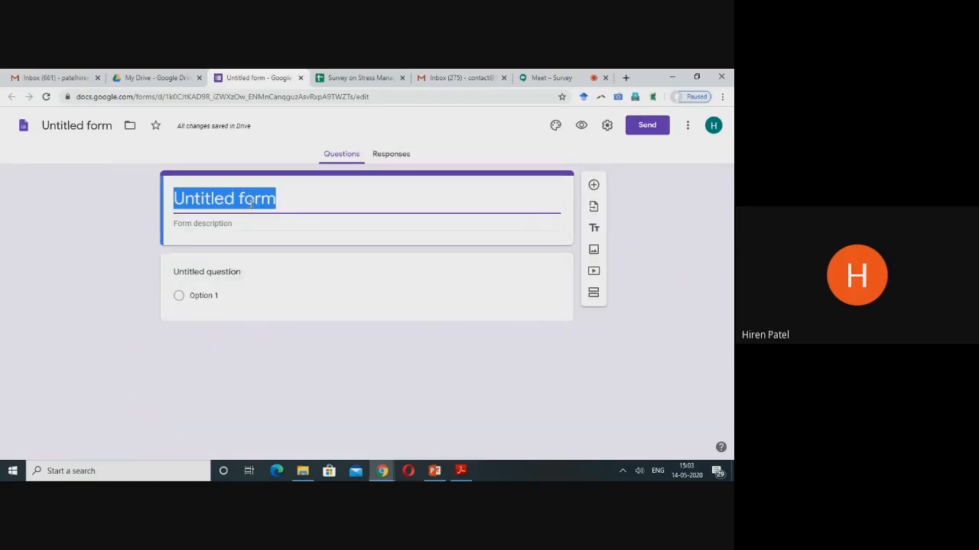
text(Survey on Stress Management during COVID 19 situation)
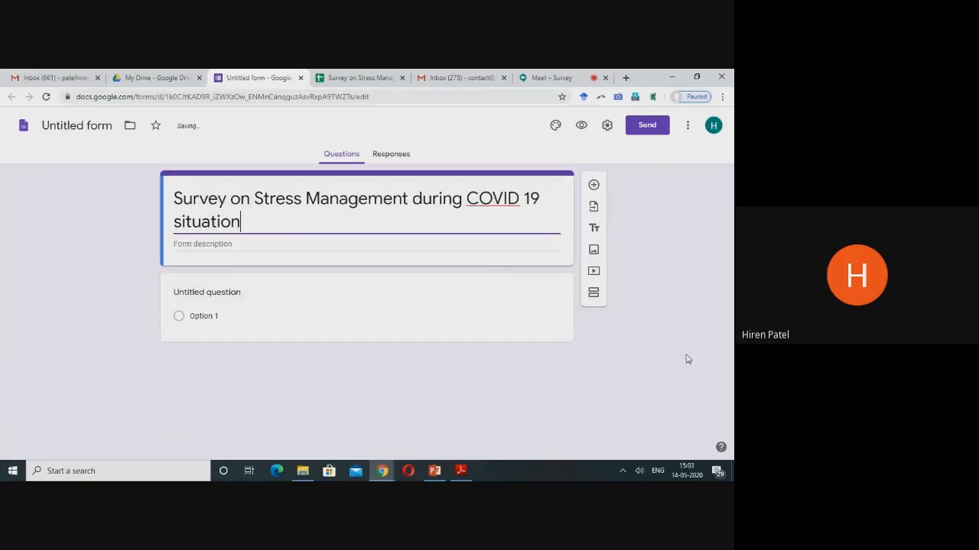
click(671, 299)
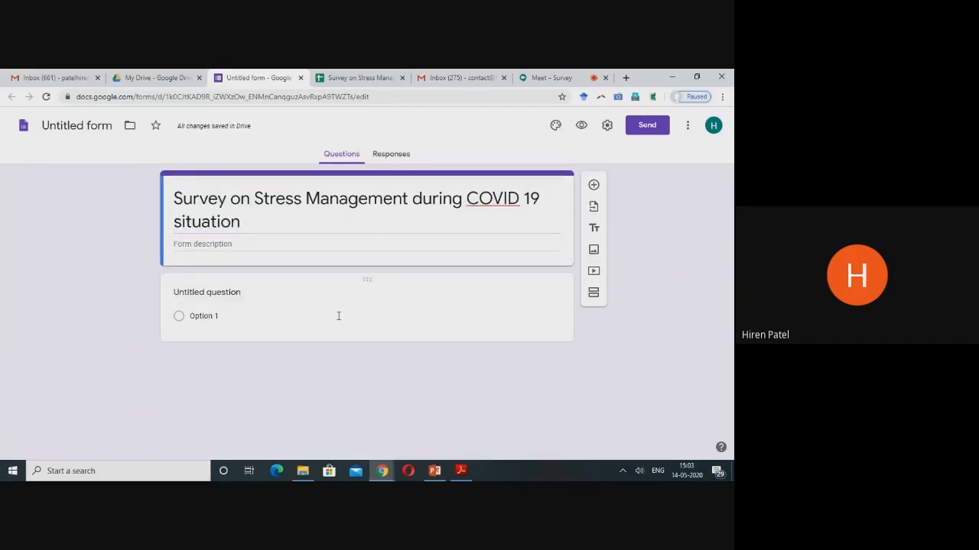
Name the form file "Survey on Stress Management during COVID 19 situation" to match its title.
click(241, 295)
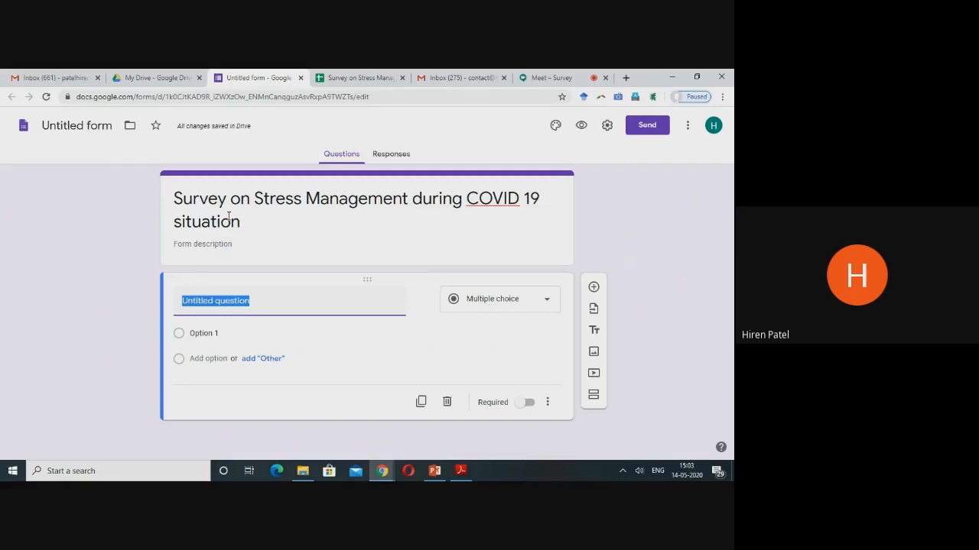
click(91, 125)
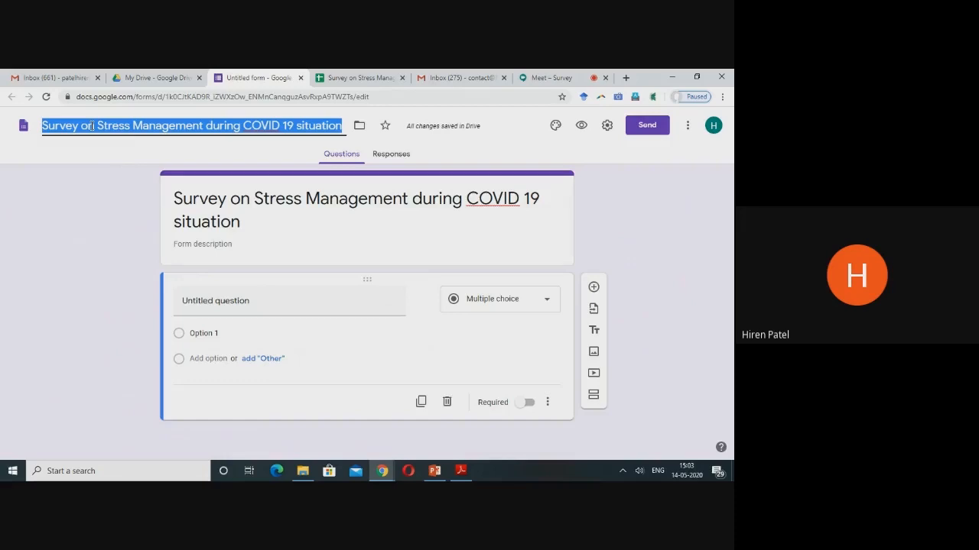
click(243, 220)
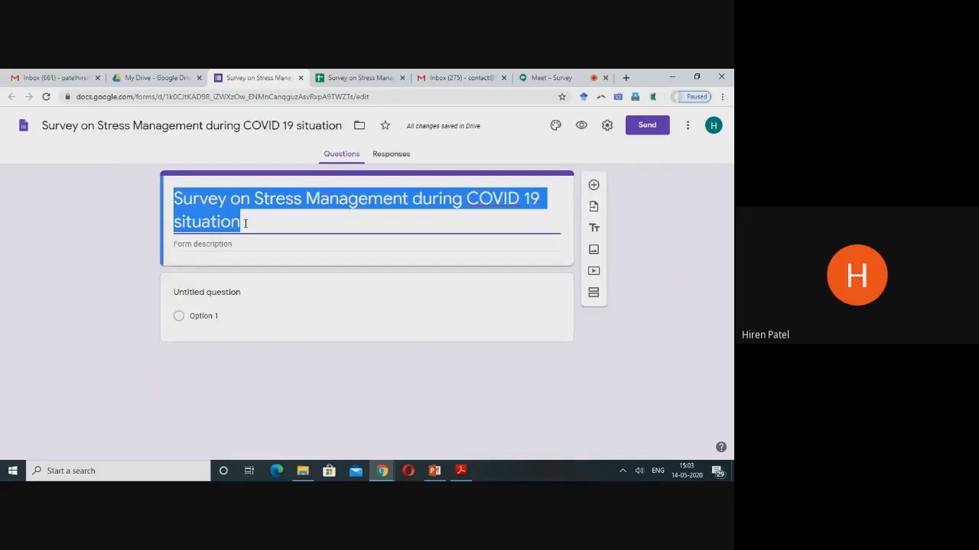
Copy question 1's label from Survey Form.pdf and title the form's first question "Name".
click(273, 282)
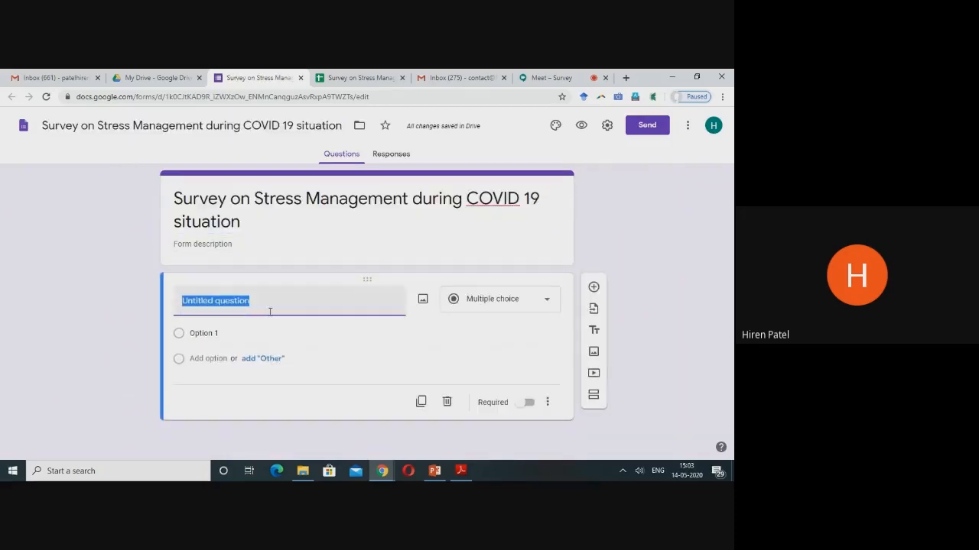
click(461, 471)
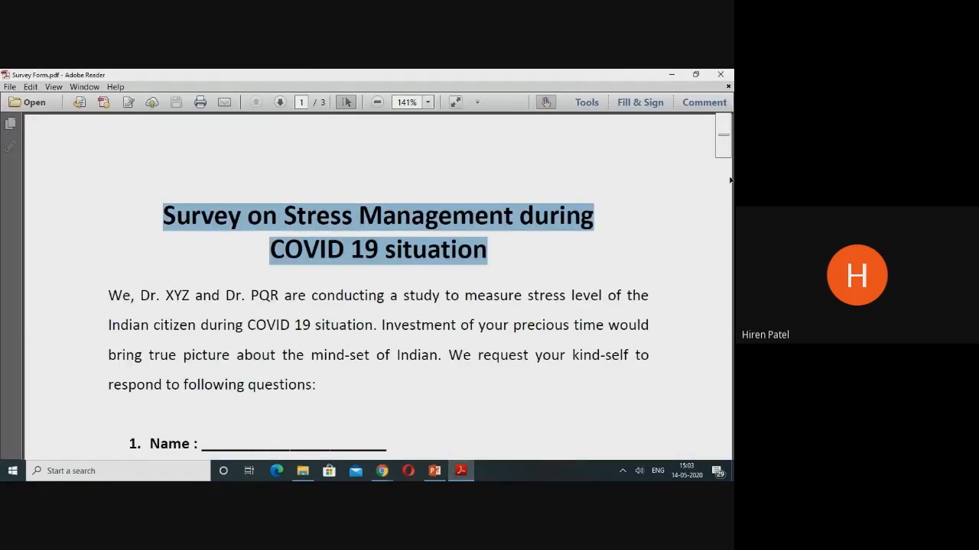
scroll(730, 180, down, 5)
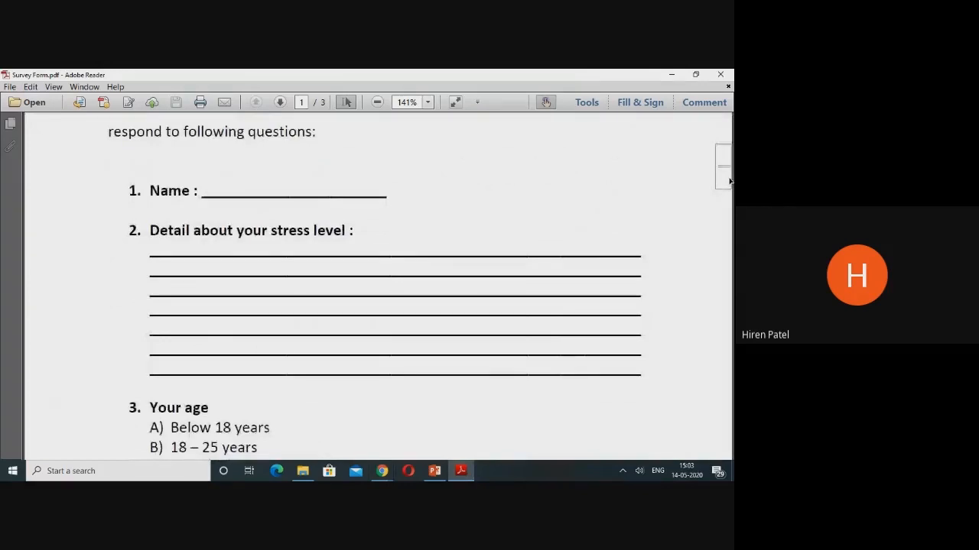
drag(188, 186, 152, 188)
key(ctrl+c)
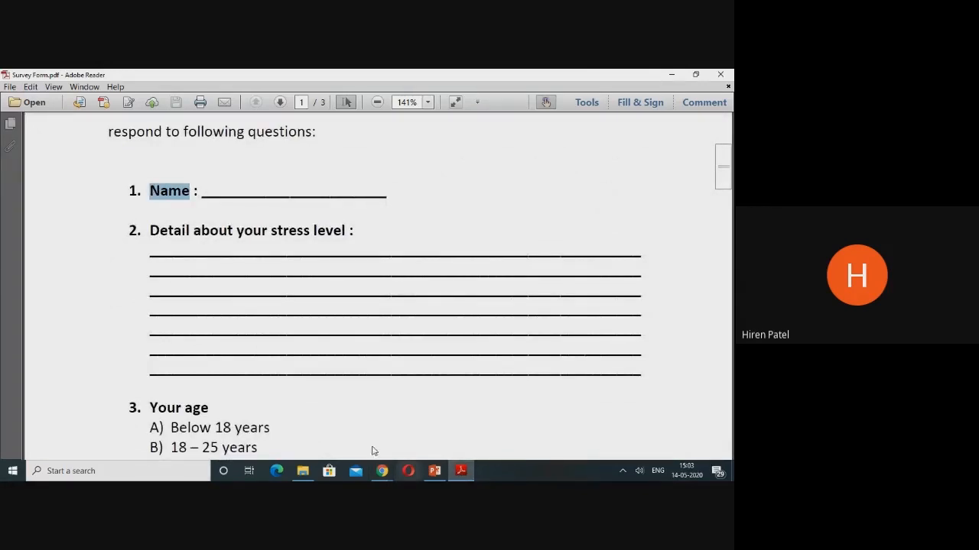
click(381, 469)
click(322, 420)
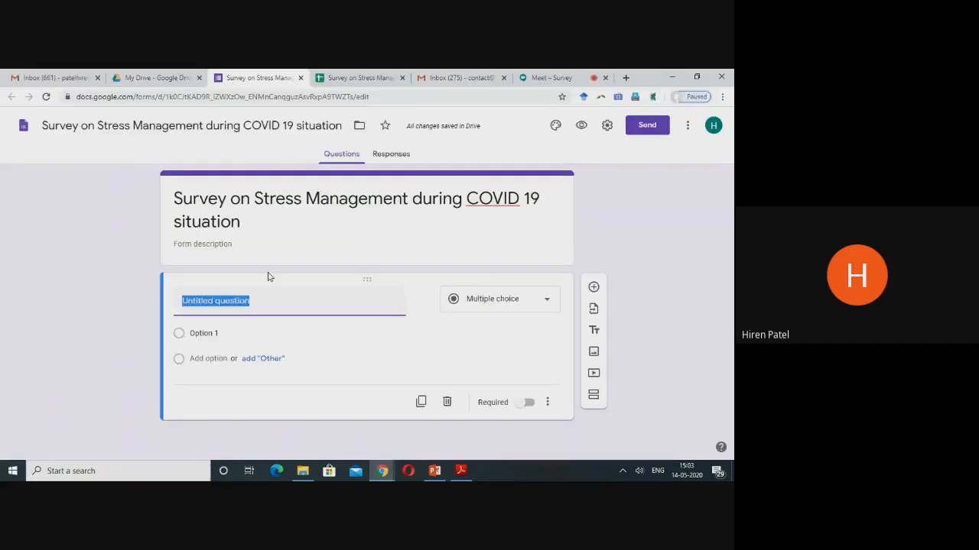
key(ctrl+v)
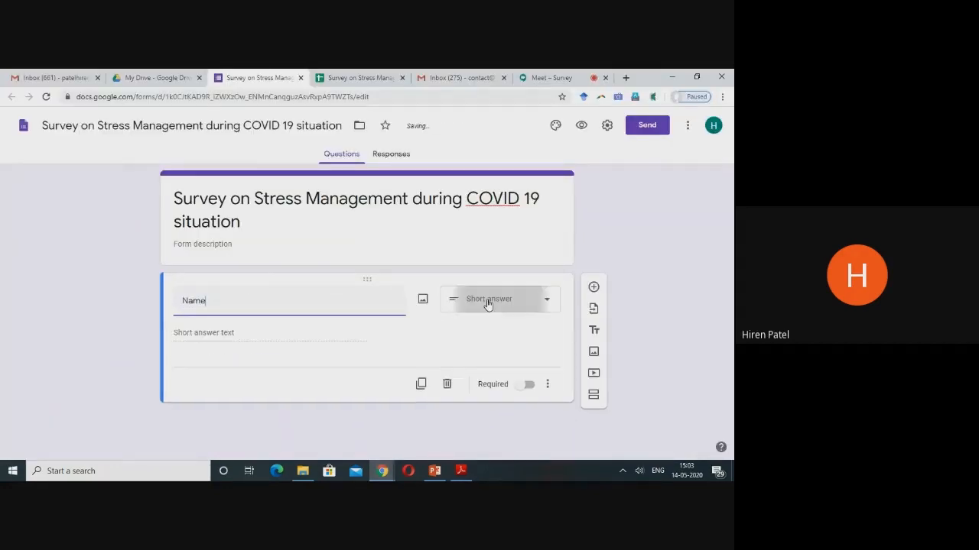
Set the Name question's answer type to Short answer and make it required.
click(487, 303)
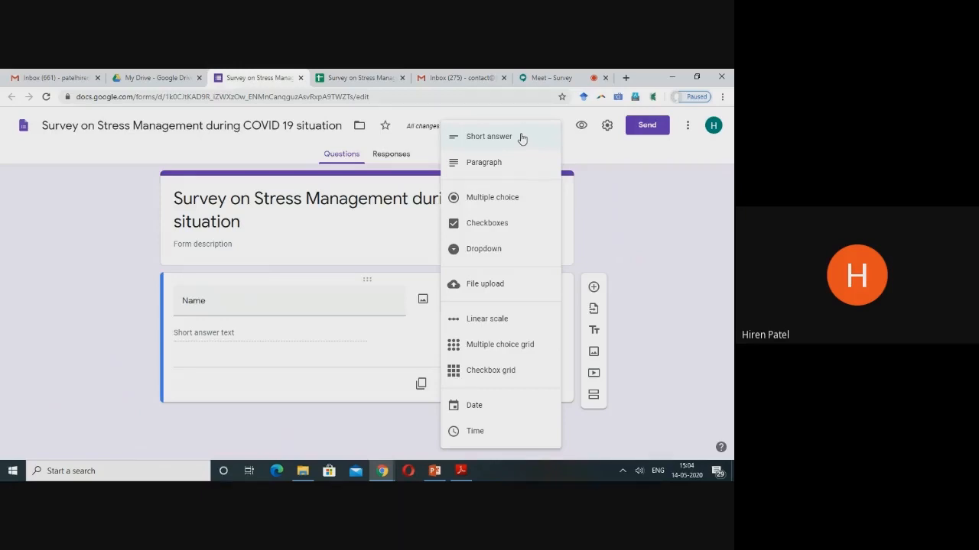
click(521, 138)
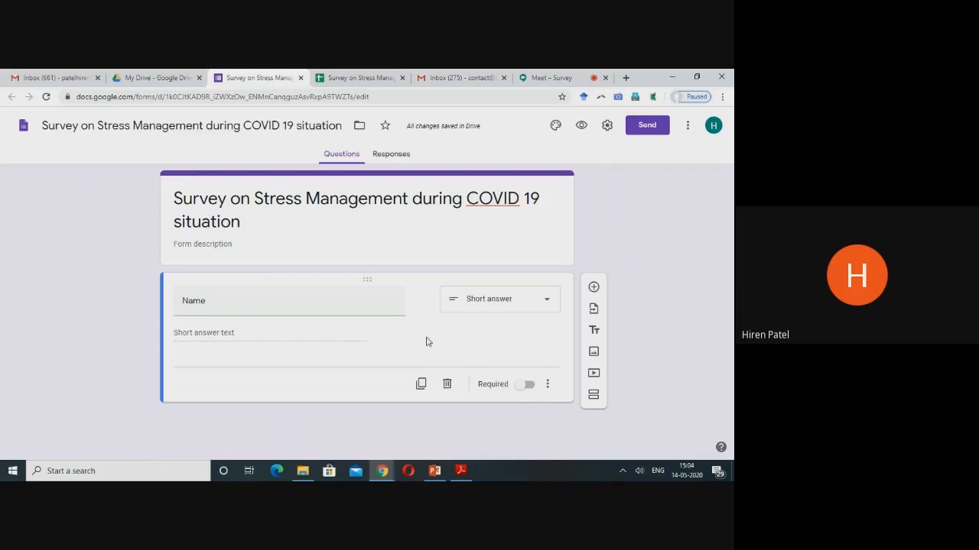
click(527, 385)
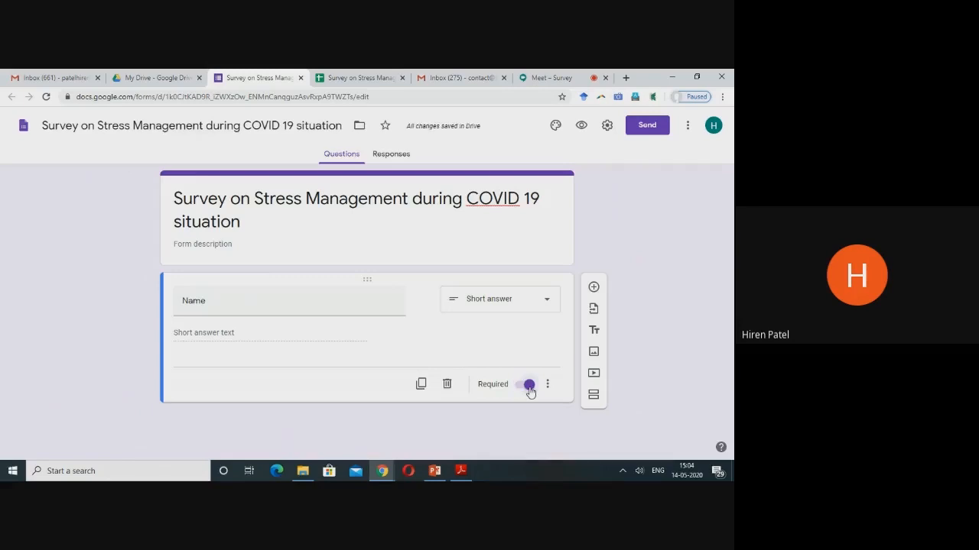
Add a second question and title it "Detail about your stress level", copied from question 2 of Survey Form.pdf.
click(594, 288)
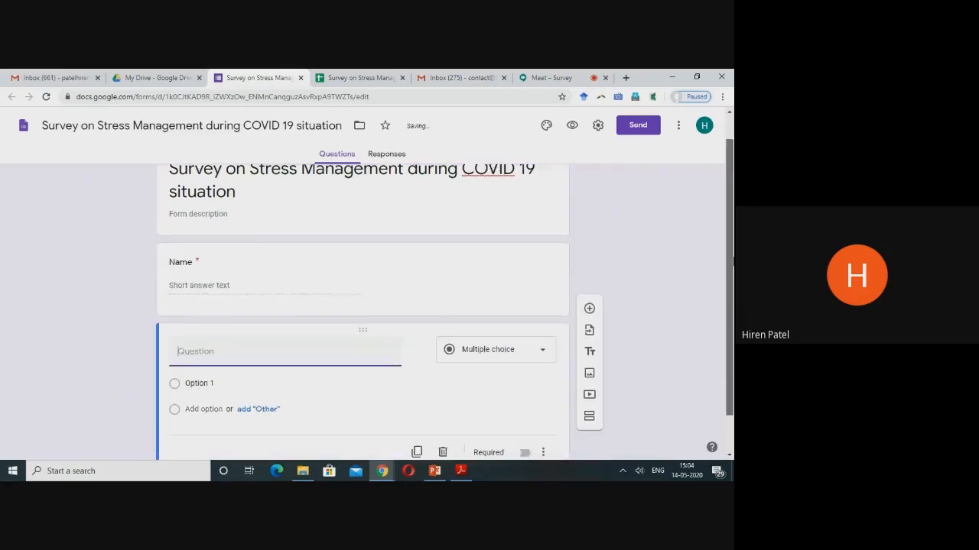
click(460, 471)
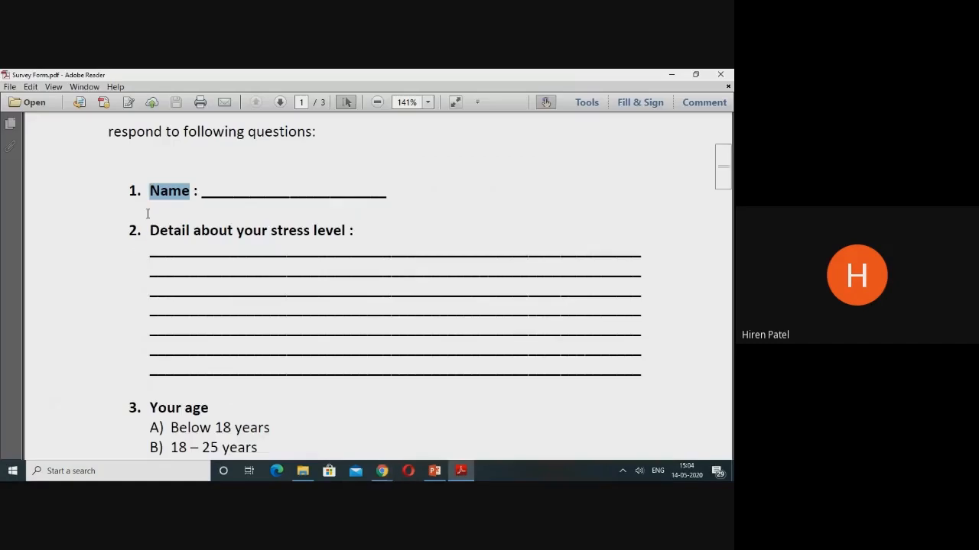
drag(152, 230, 346, 223)
key(ctrl+c)
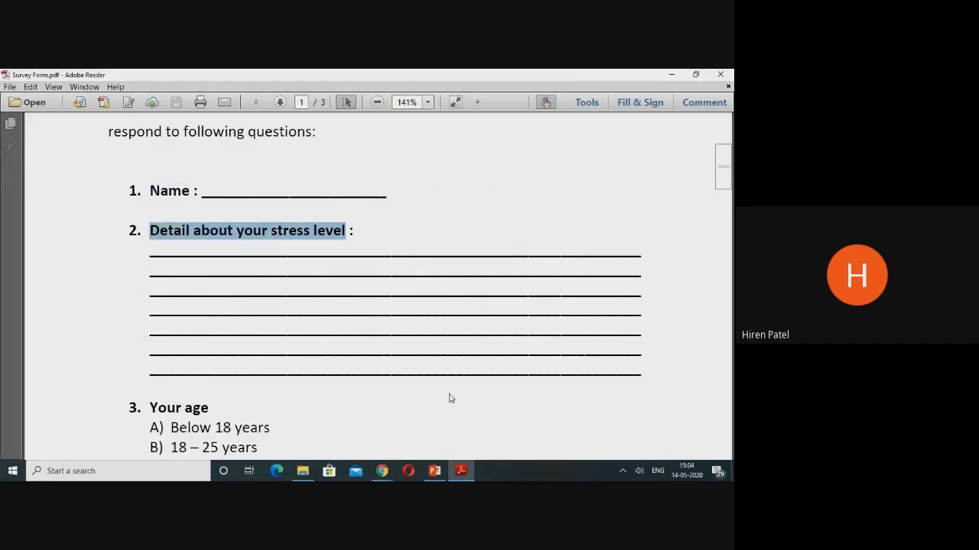
mouse_move(382, 471)
click(332, 420)
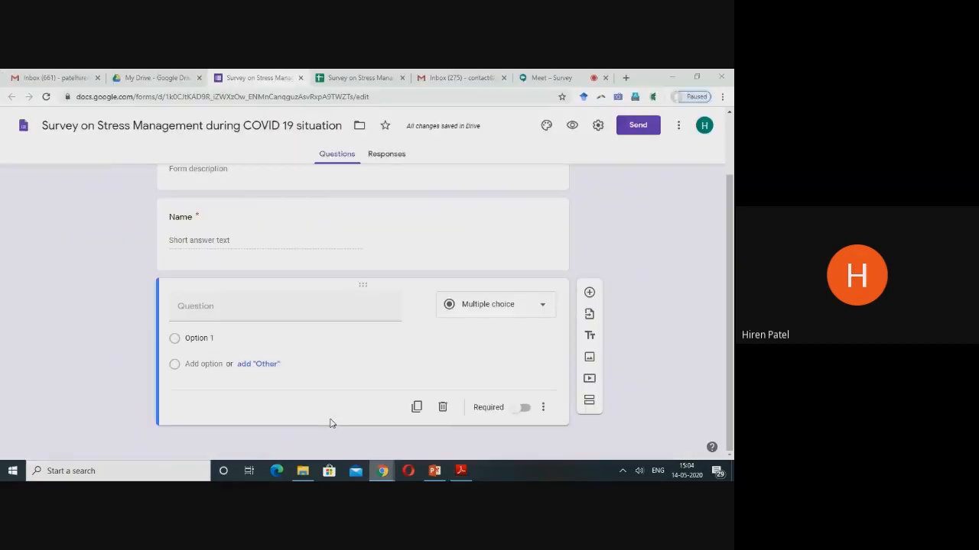
key(ctrl+v)
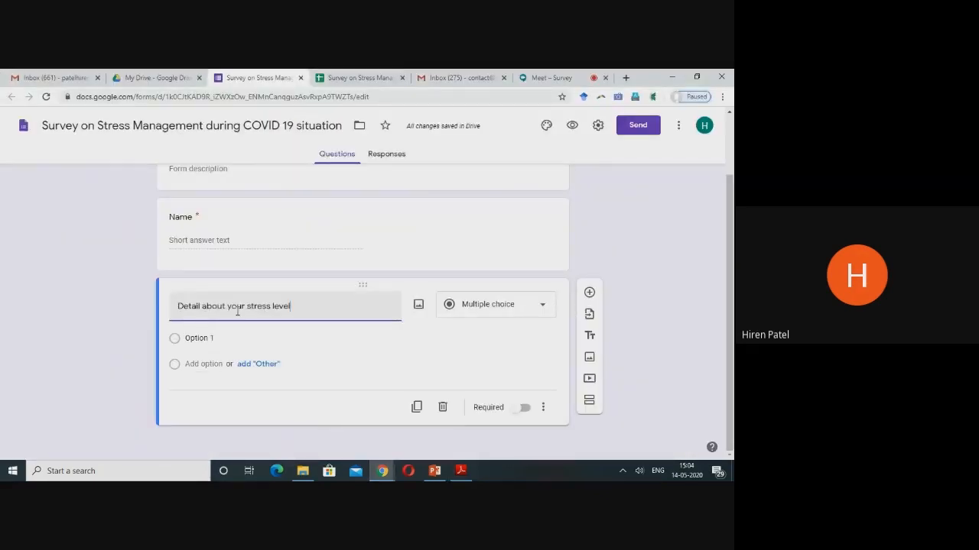
Set the answer type of the stress level question to Paragraph.
click(495, 315)
click(501, 164)
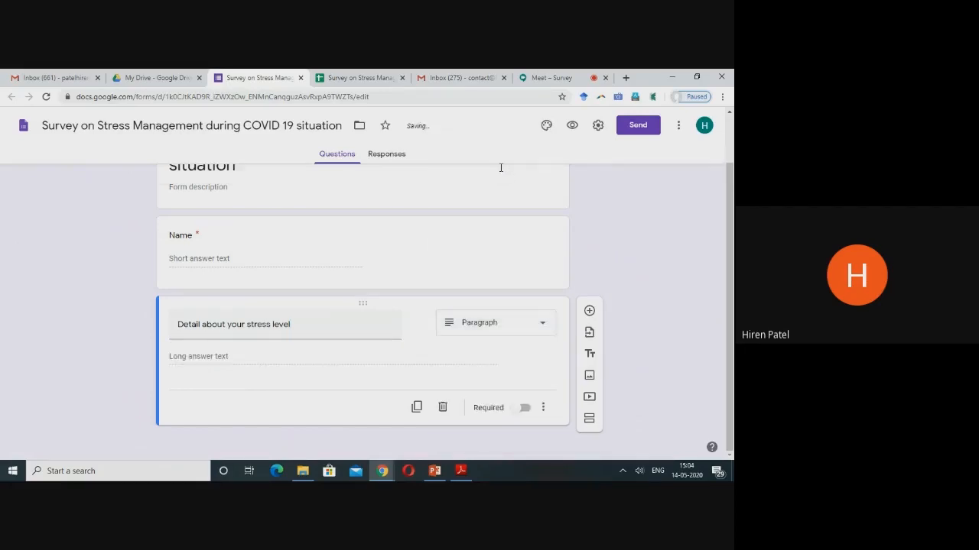
click(498, 327)
click(493, 165)
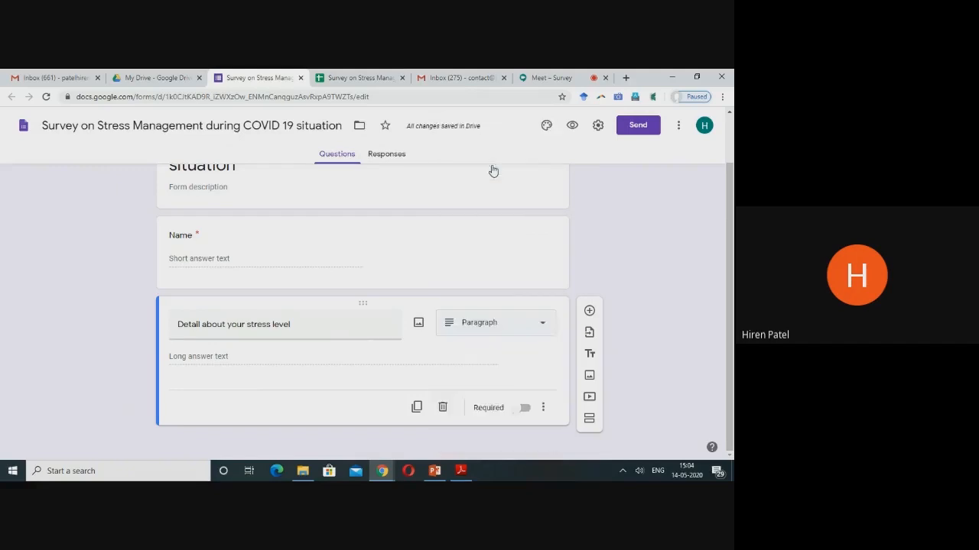
Make the stress level question required and add a third question titled "Your age", copied from question 3 of Survey Form.pdf.
click(526, 410)
click(589, 312)
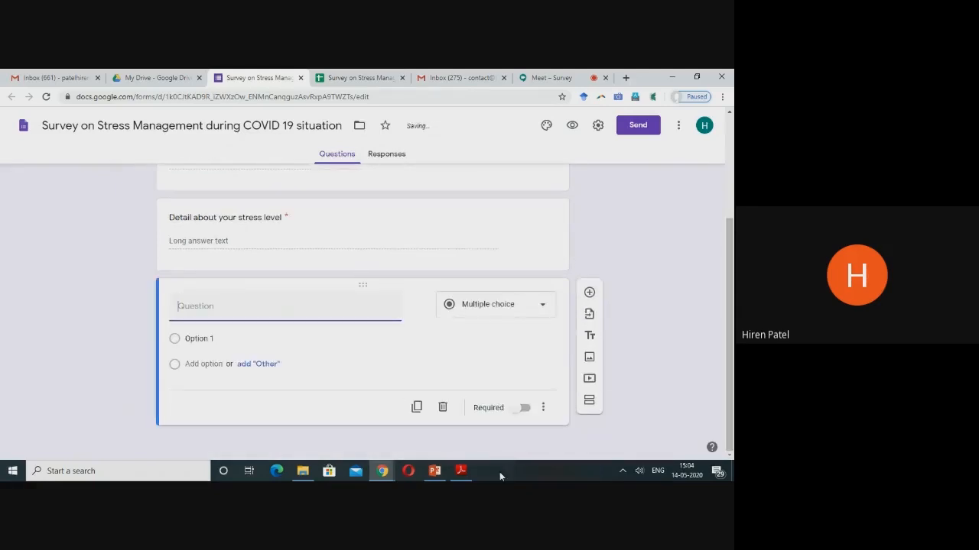
click(461, 470)
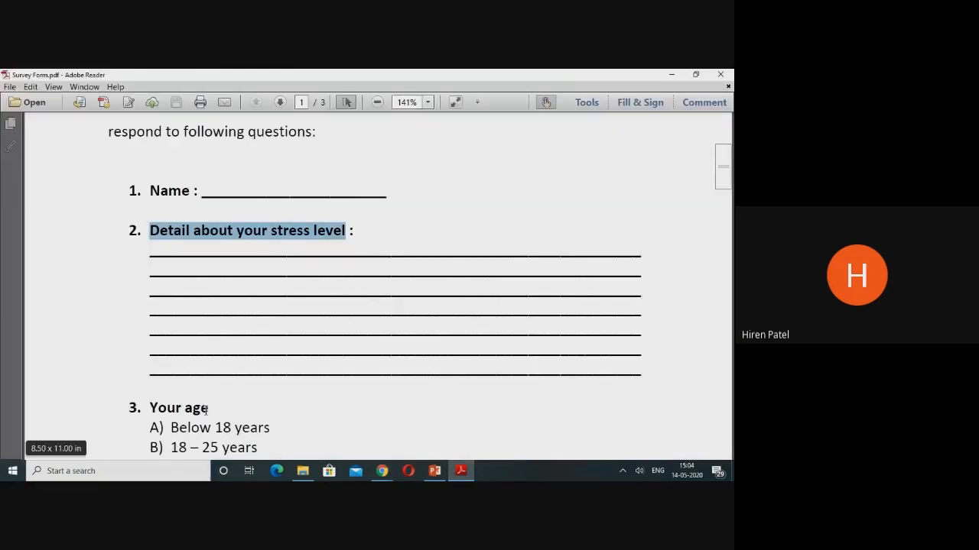
drag(209, 408, 154, 408)
key(ctrl+c)
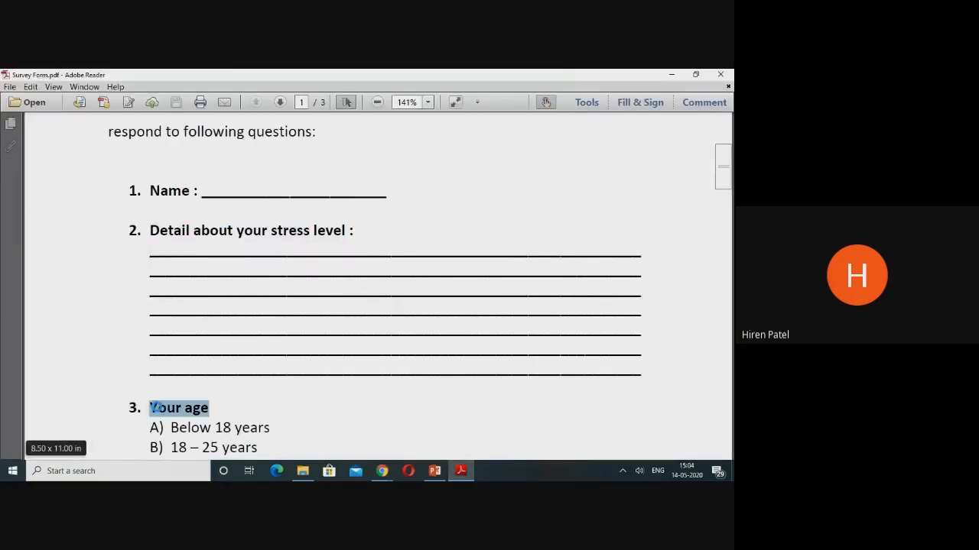
mouse_move(382, 465)
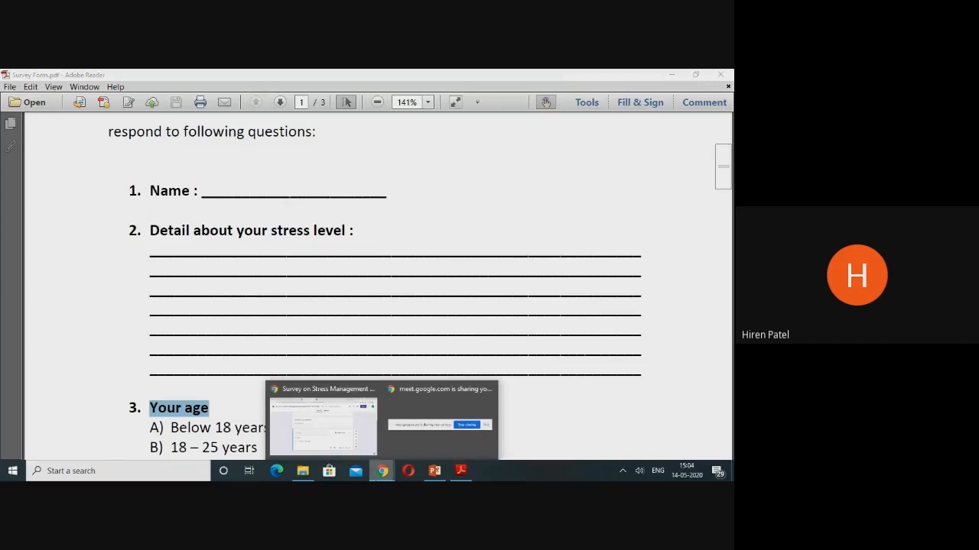
click(316, 417)
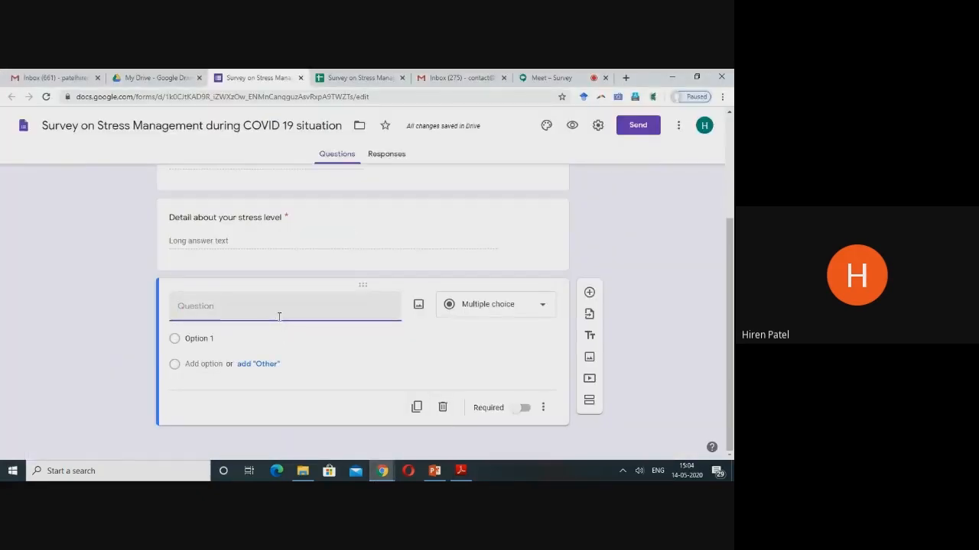
key(ctrl+v)
Use Multiple choice for the age question and set its first option to "Below 18 years", copied from Survey Form.pdf.
click(489, 305)
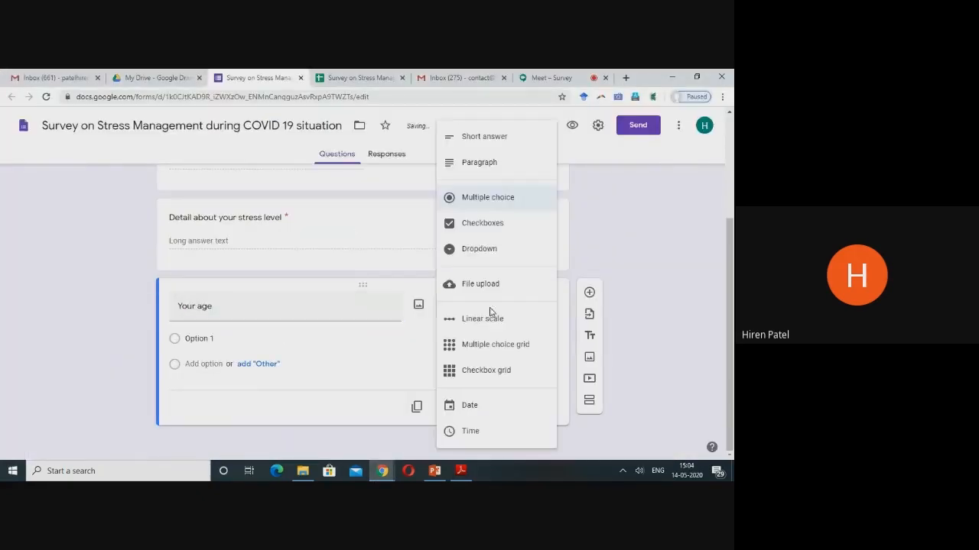
click(486, 198)
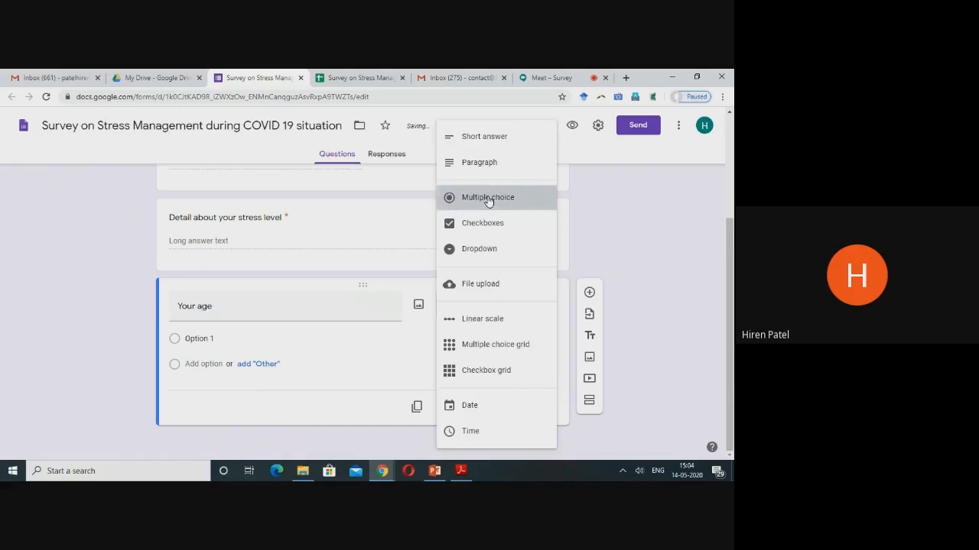
click(461, 471)
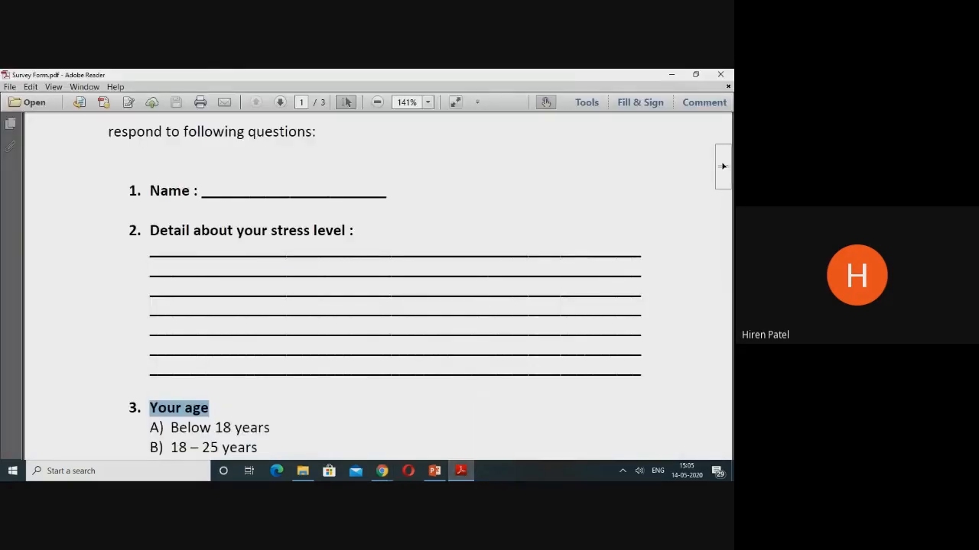
scroll(282, 253, down, 5)
drag(277, 237, 195, 236)
key(ctrl+c)
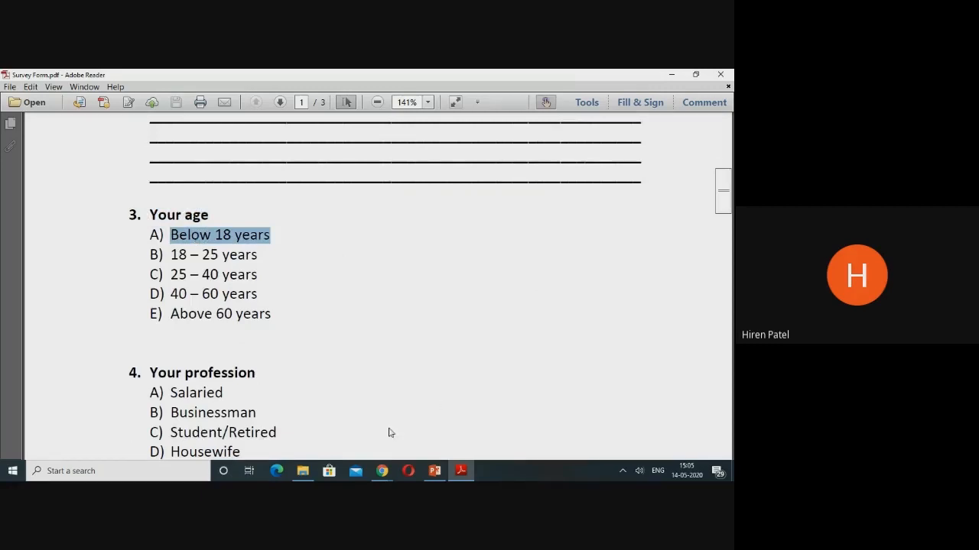
click(383, 470)
click(337, 442)
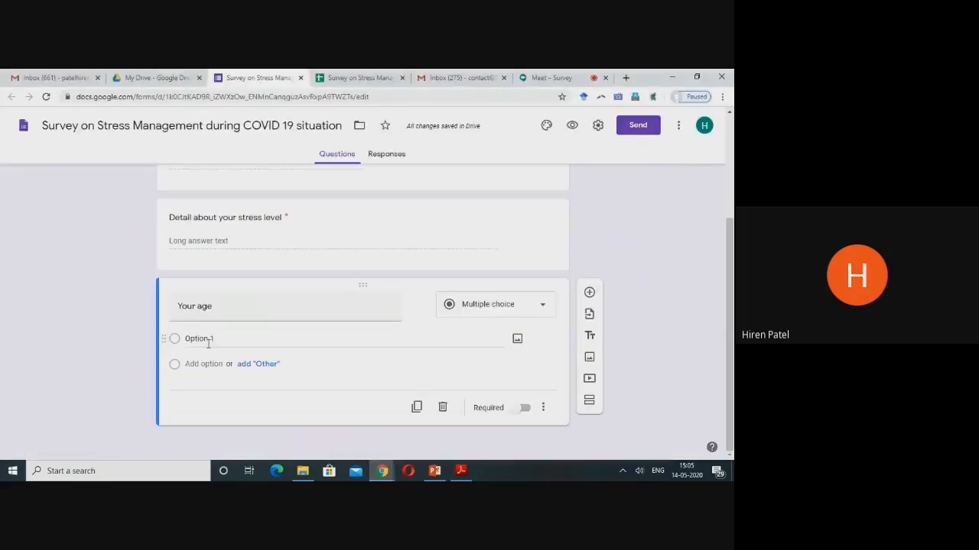
click(205, 341)
key(ctrl+v)
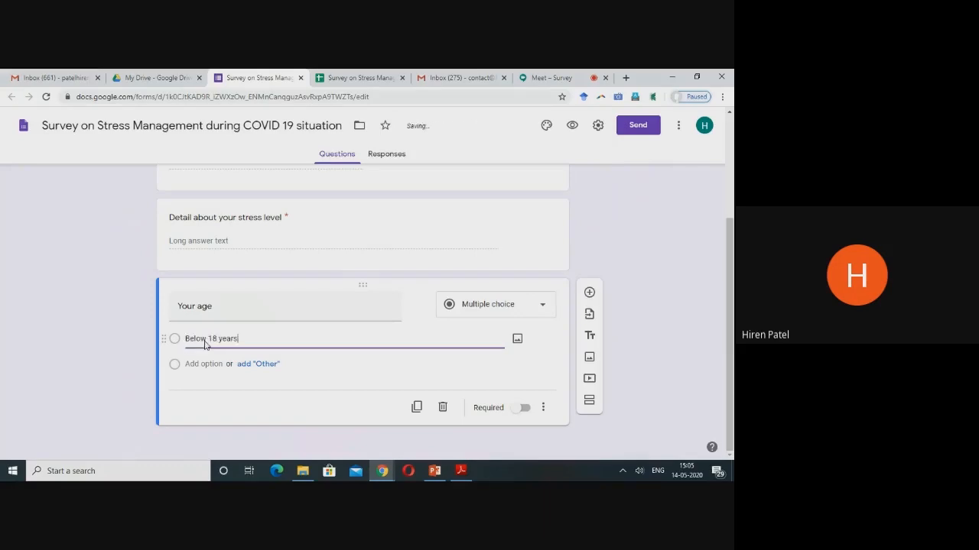
Add "18 – 25 years" from Survey Form.pdf as the age question's second option and make the question required.
click(460, 470)
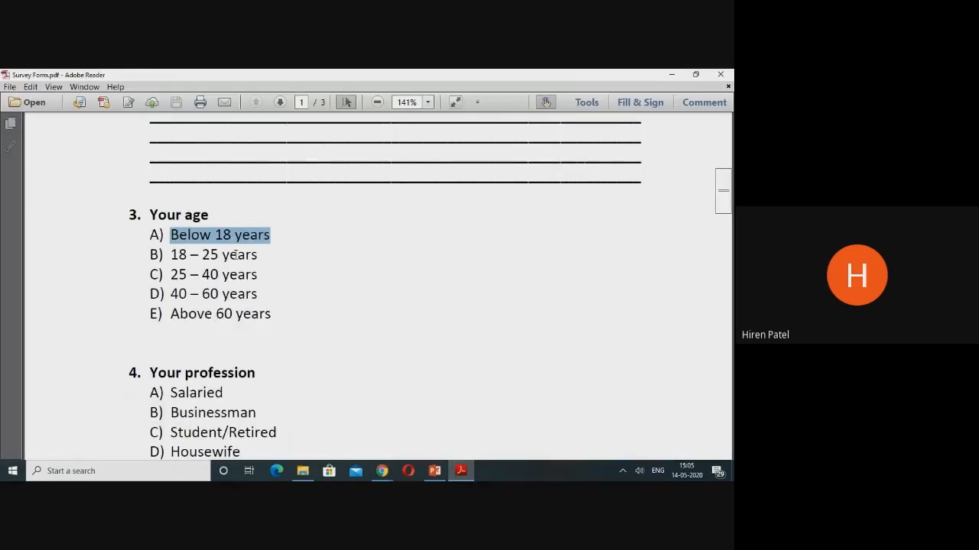
drag(259, 255, 173, 255)
key(ctrl+c)
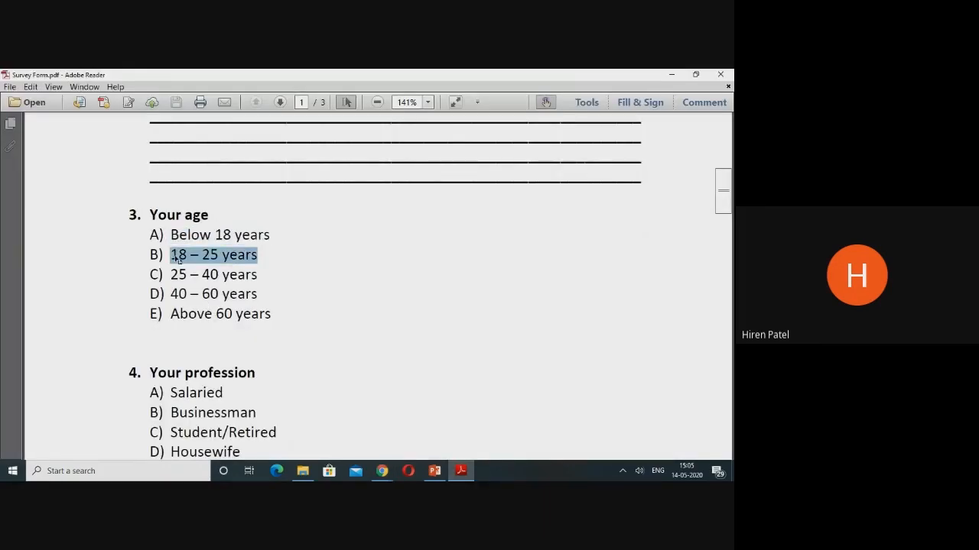
click(382, 472)
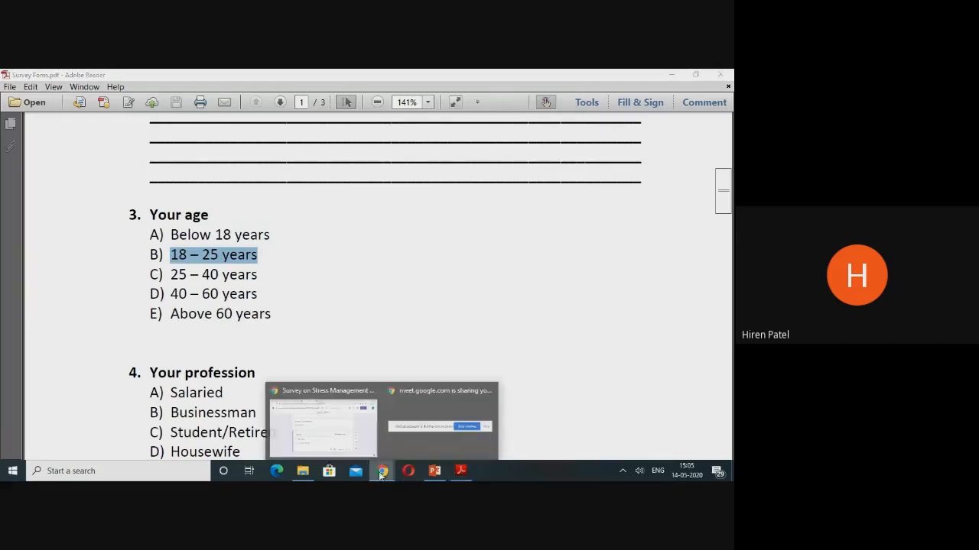
click(348, 446)
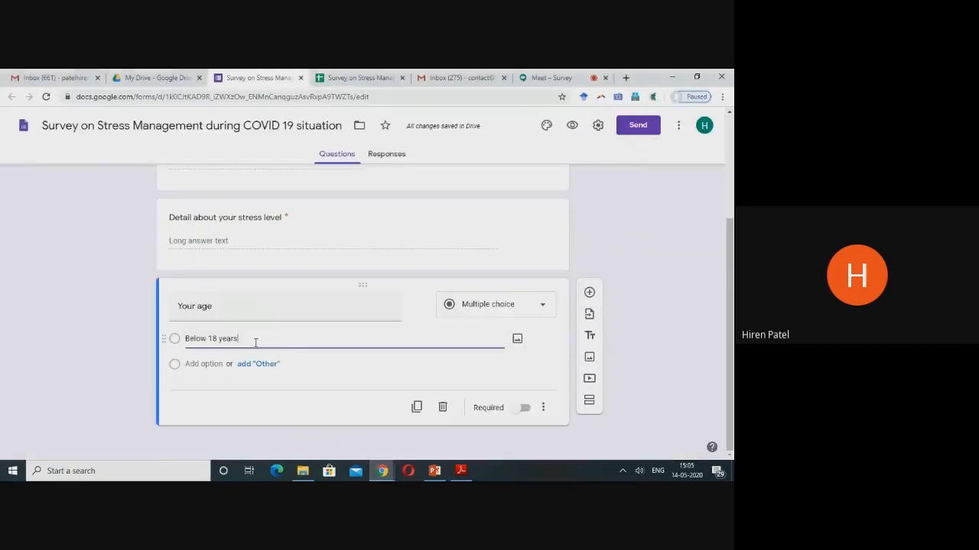
click(220, 365)
key(ctrl+v)
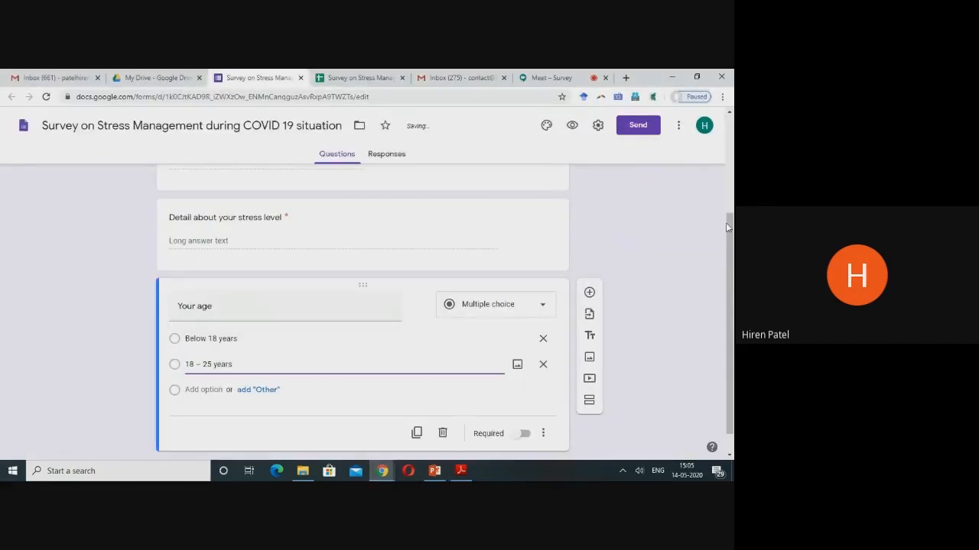
scroll(732, 233, down, 1)
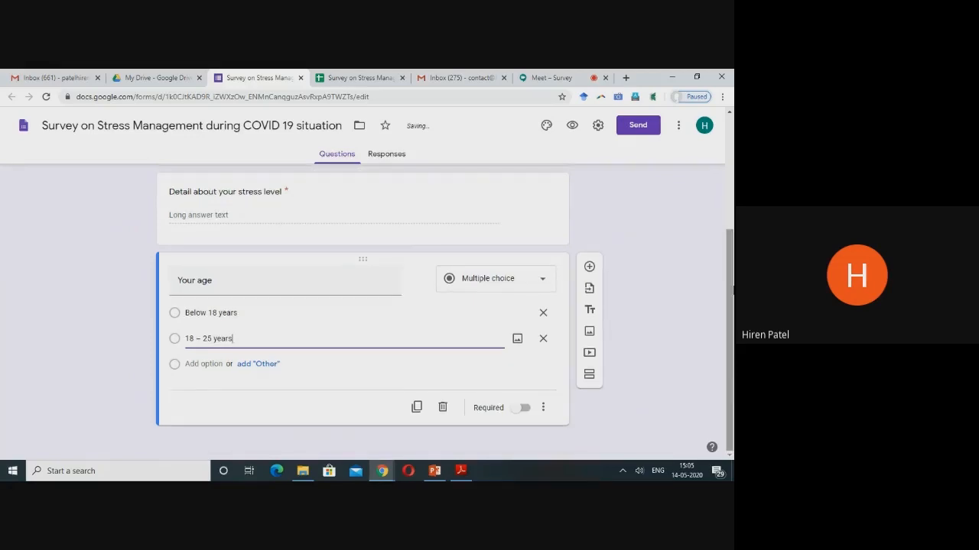
click(523, 411)
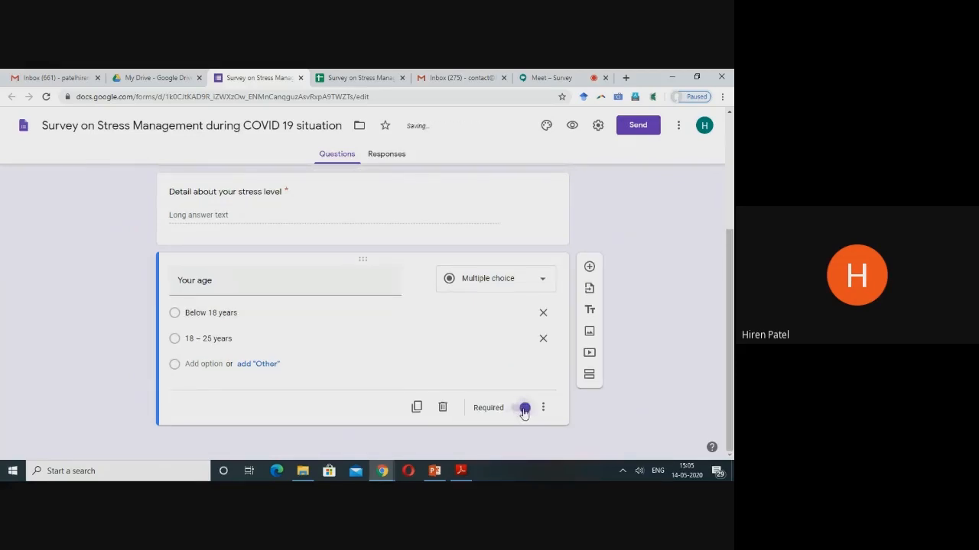
Add a fourth question and title it "Your profession", copied from question 4 of Survey Form.pdf.
click(589, 268)
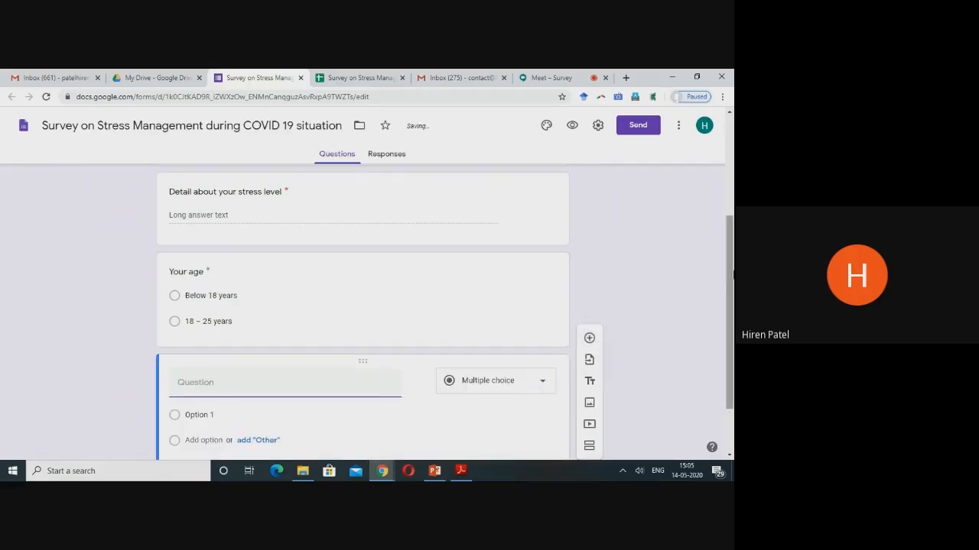
click(462, 472)
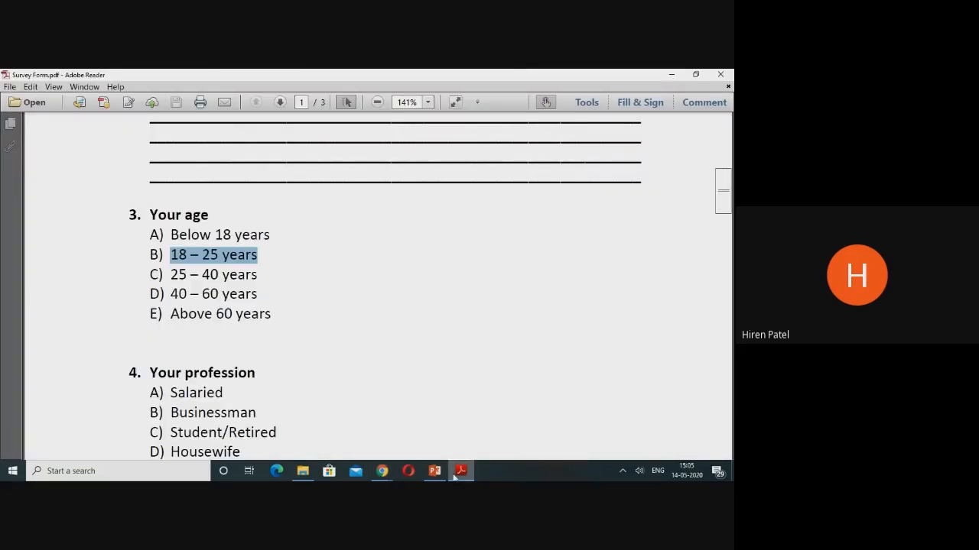
drag(256, 372, 151, 373)
key(ctrl+c)
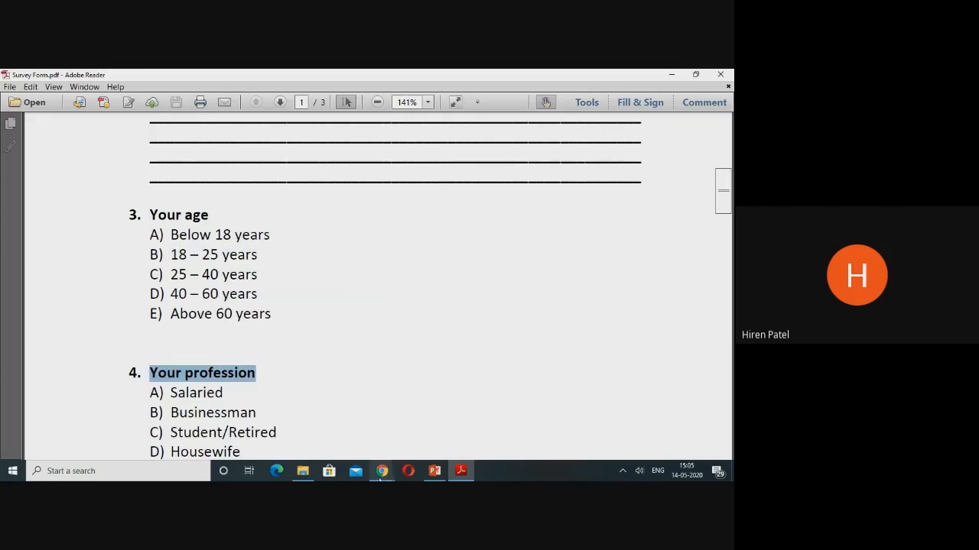
click(381, 471)
click(326, 408)
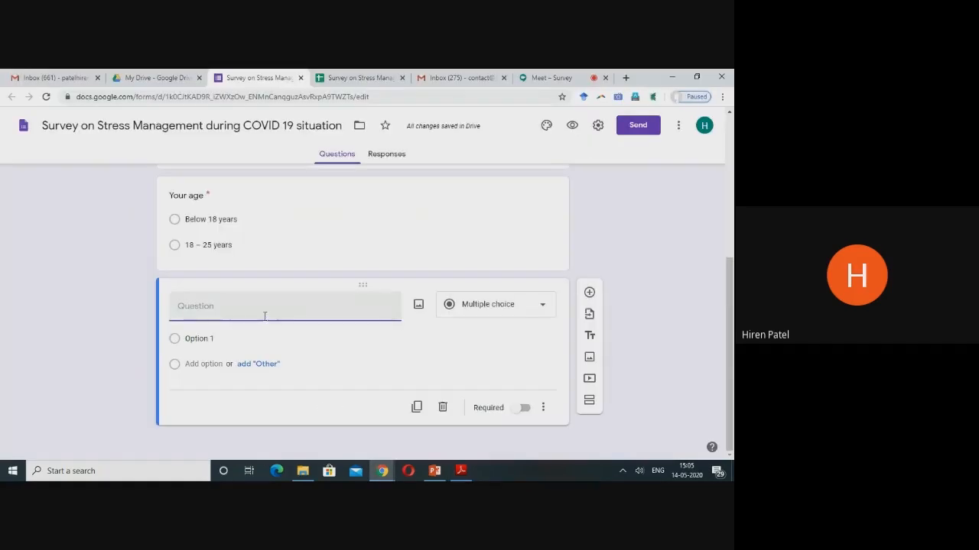
key(ctrl+v)
Set the profession question's answer type to Dropdown and its first option to "Salaried", copied from Survey Form.pdf.
click(493, 310)
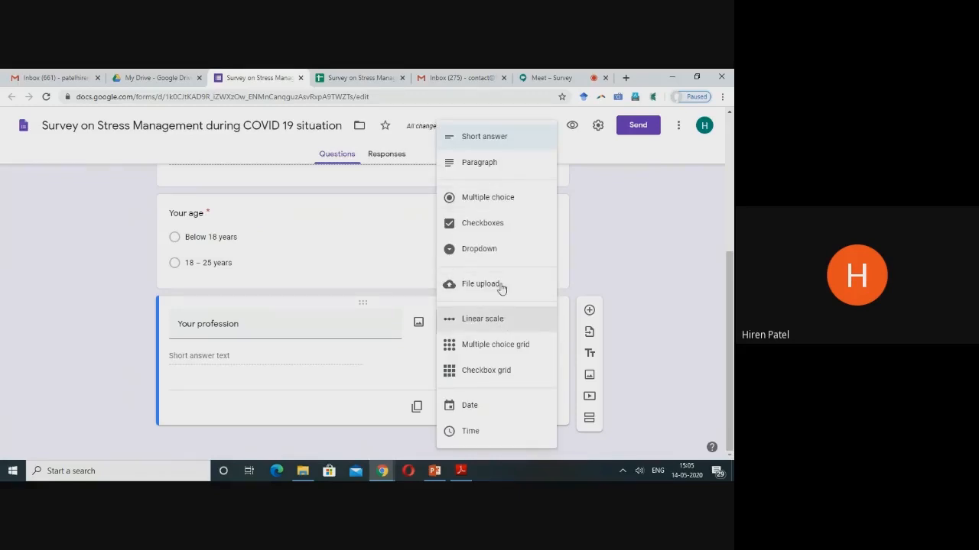
click(479, 248)
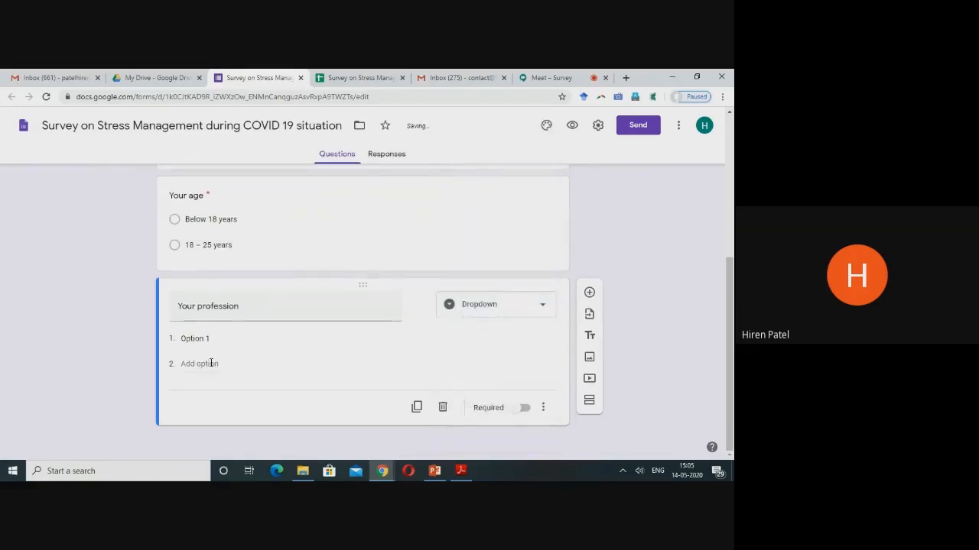
click(208, 338)
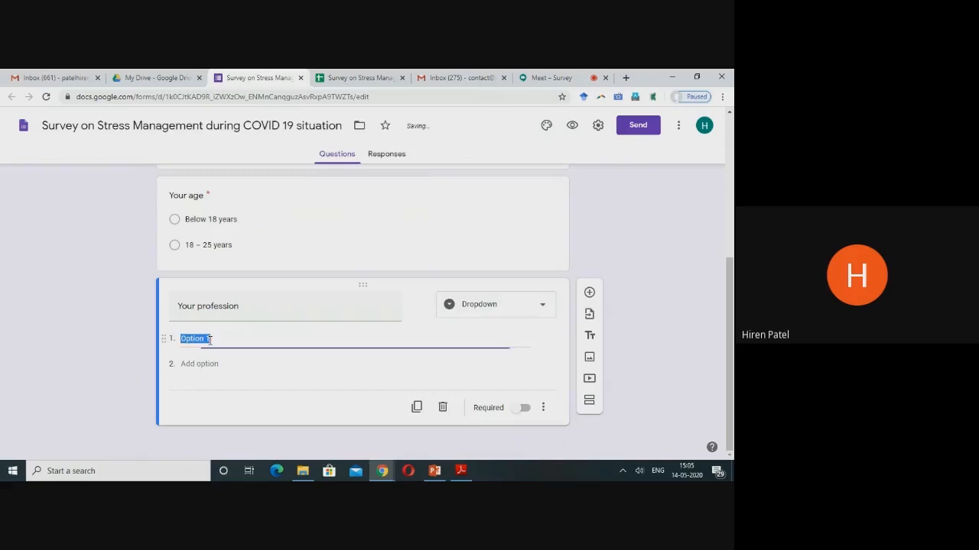
click(462, 471)
drag(224, 395, 169, 391)
key(ctrl+c)
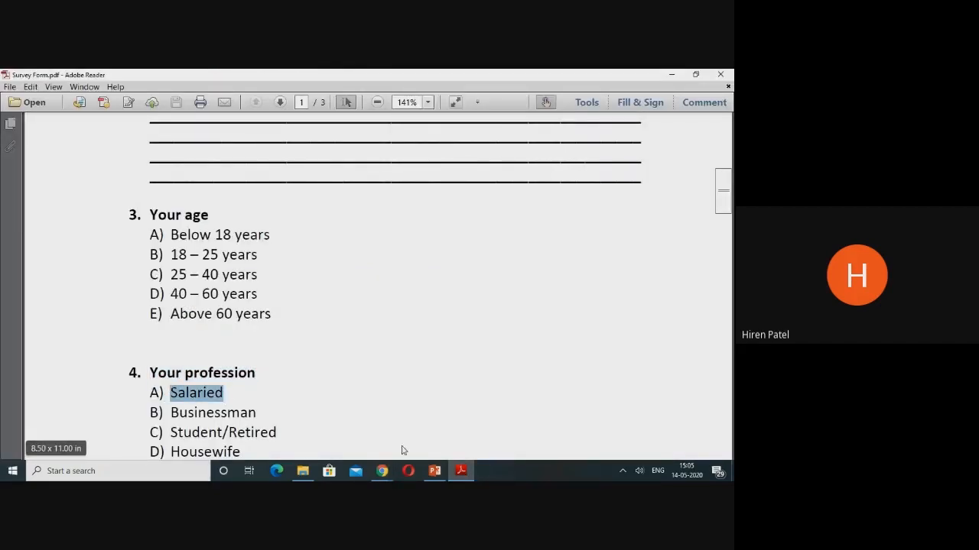
mouse_move(381, 471)
click(317, 433)
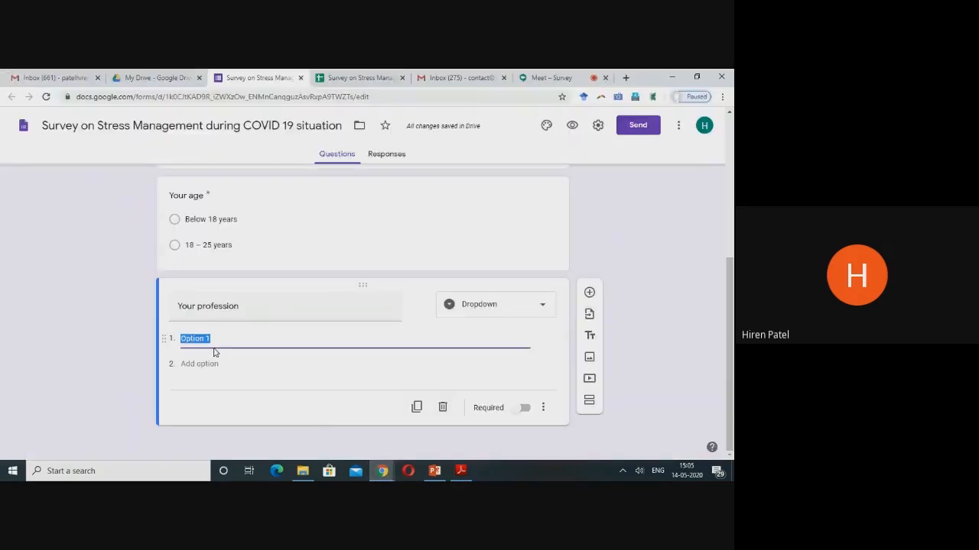
key(ctrl+v)
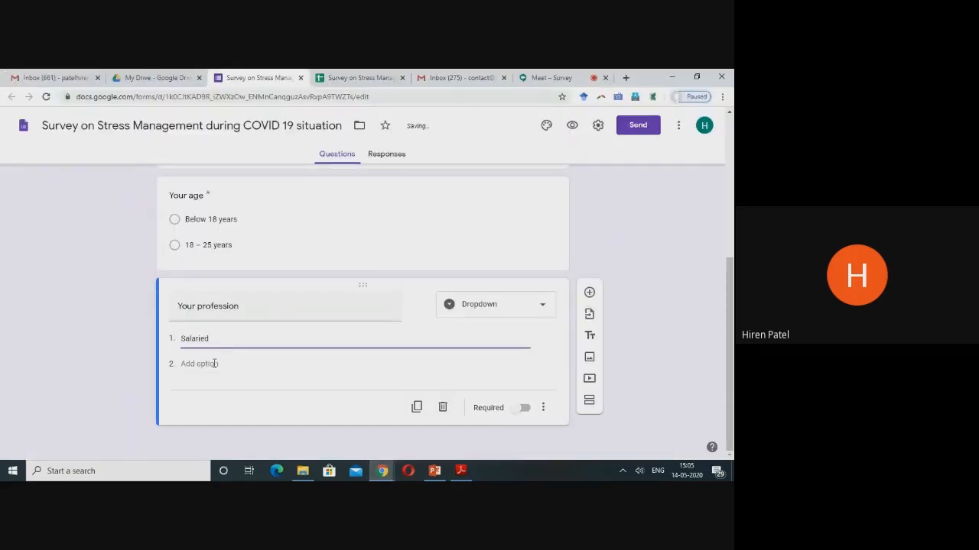
Add "Businessman" from Survey Form.pdf as the profession question's second option and make the question required.
click(207, 364)
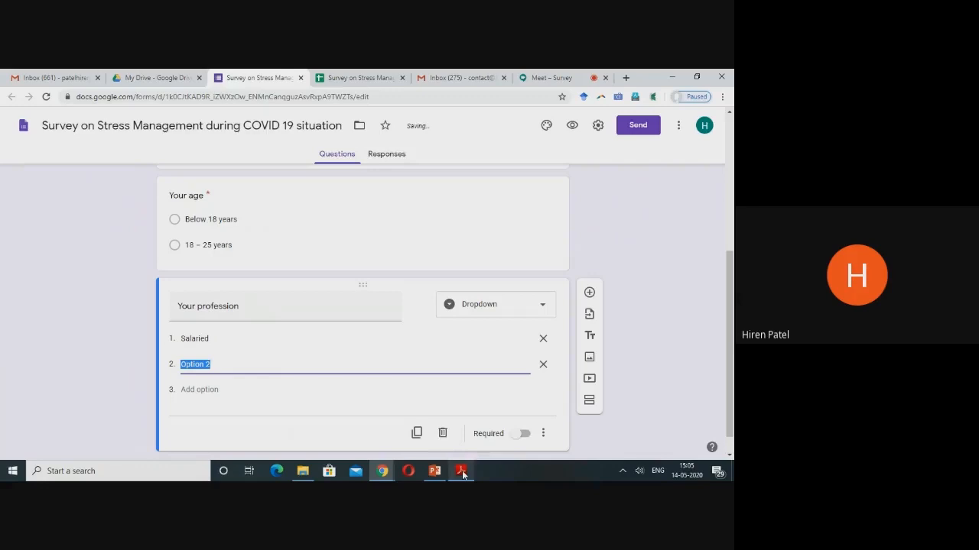
click(461, 471)
drag(257, 412, 175, 413)
key(ctrl+c)
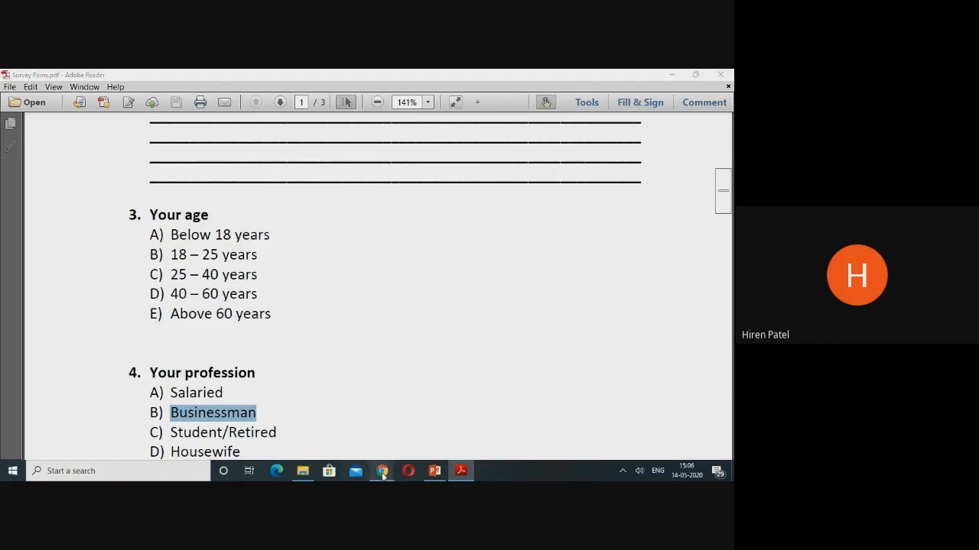
mouse_move(390, 472)
click(310, 436)
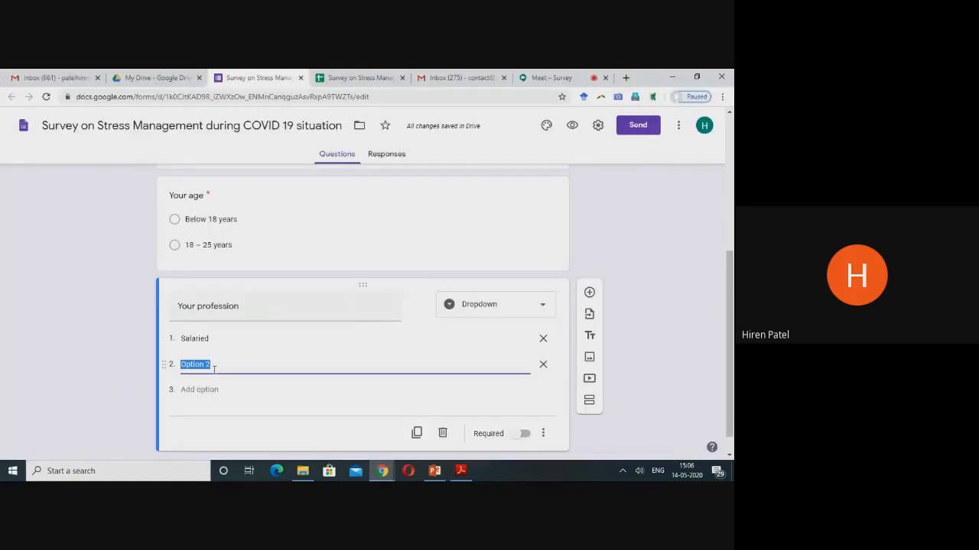
key(ctrl+v)
scroll(708, 285, down, 1)
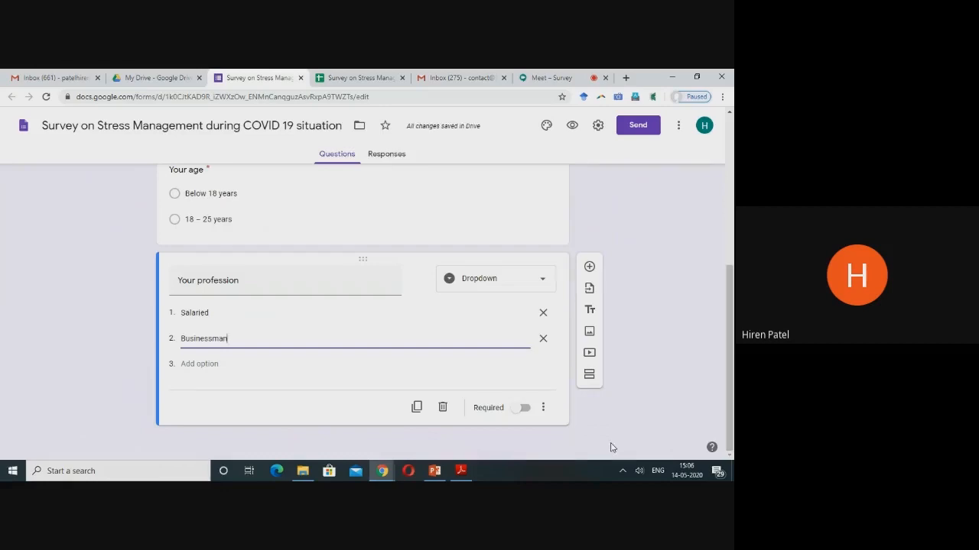
click(525, 409)
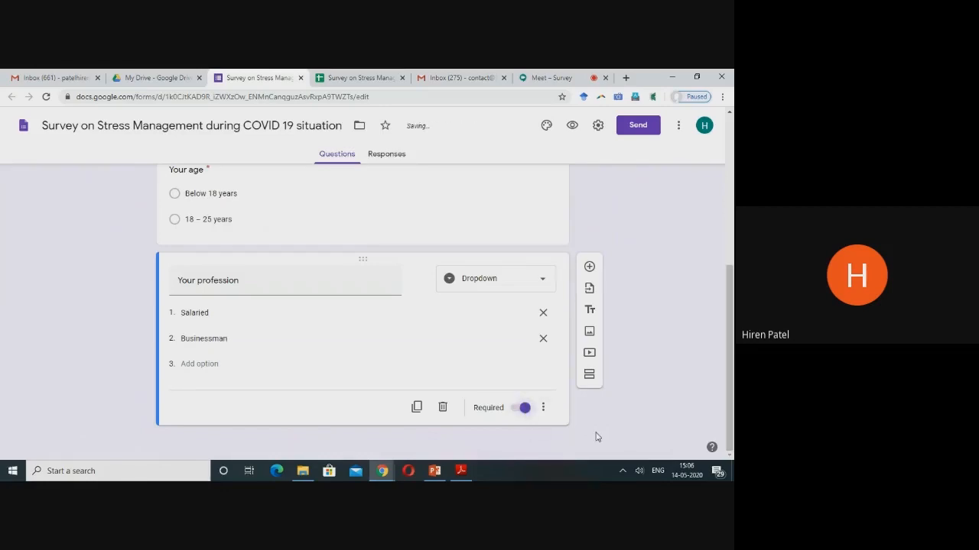
click(501, 282)
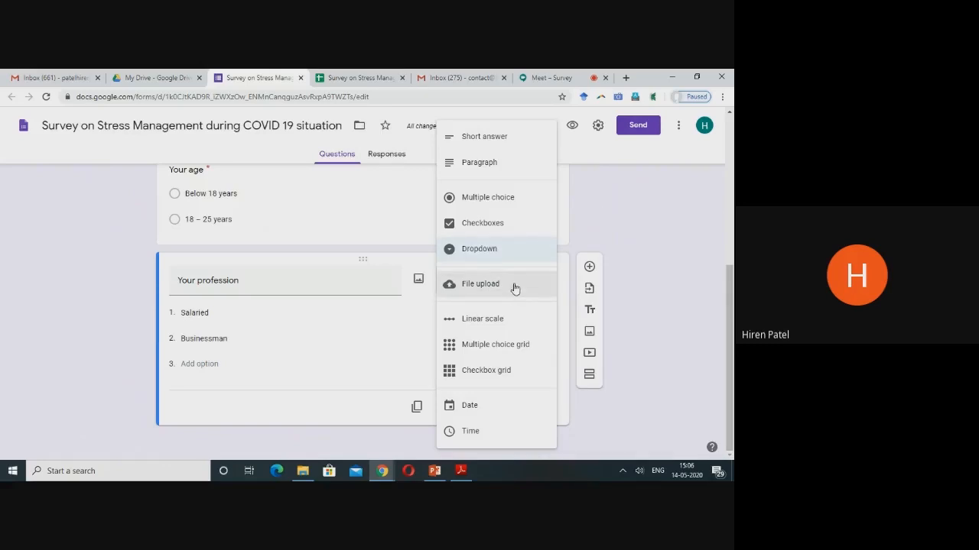
click(618, 221)
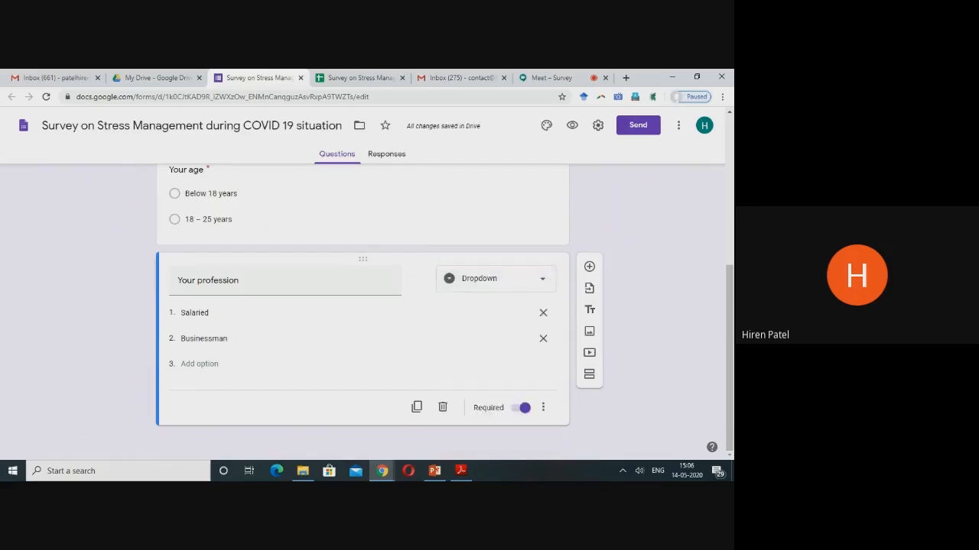
Switch to the Survey presentation in PowerPoint and present the scale types slide and the Google Form features slide.
click(434, 471)
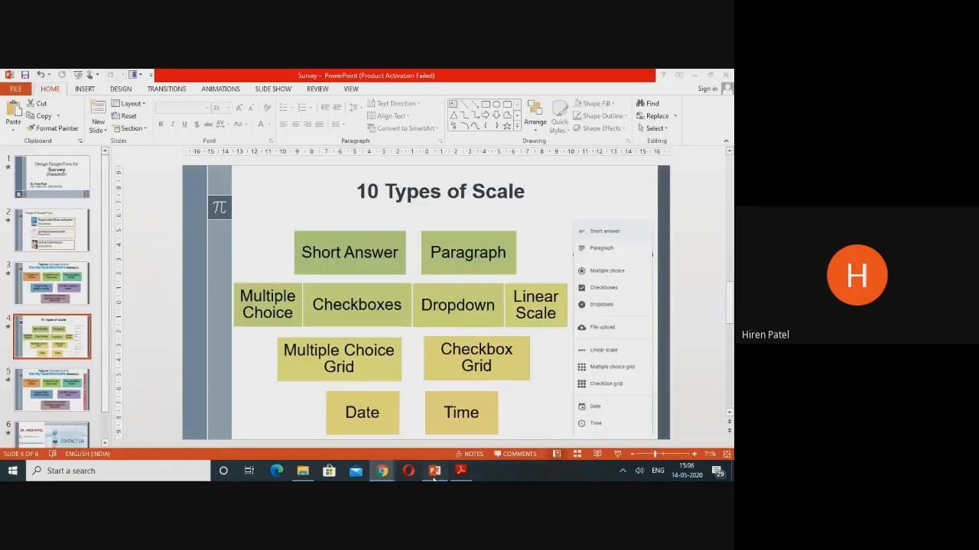
click(618, 454)
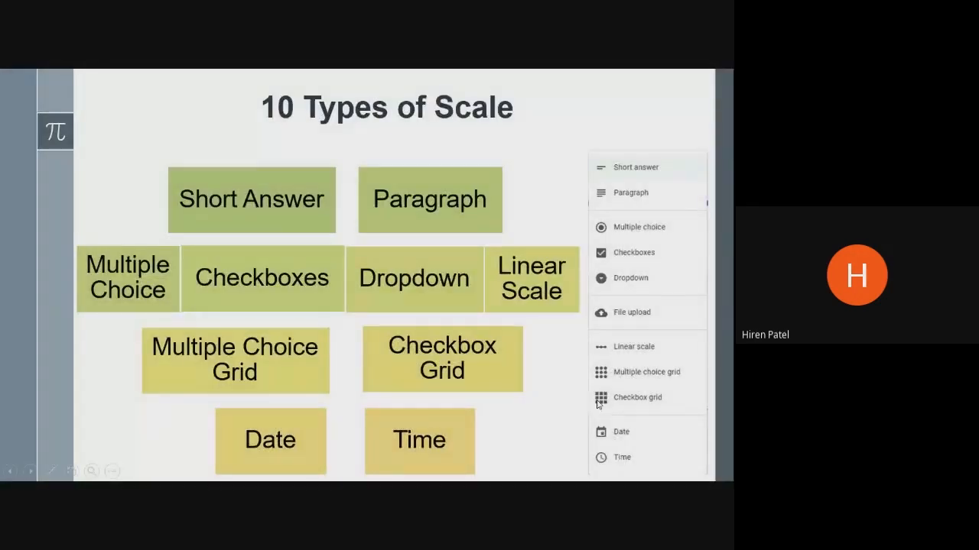
click(598, 405)
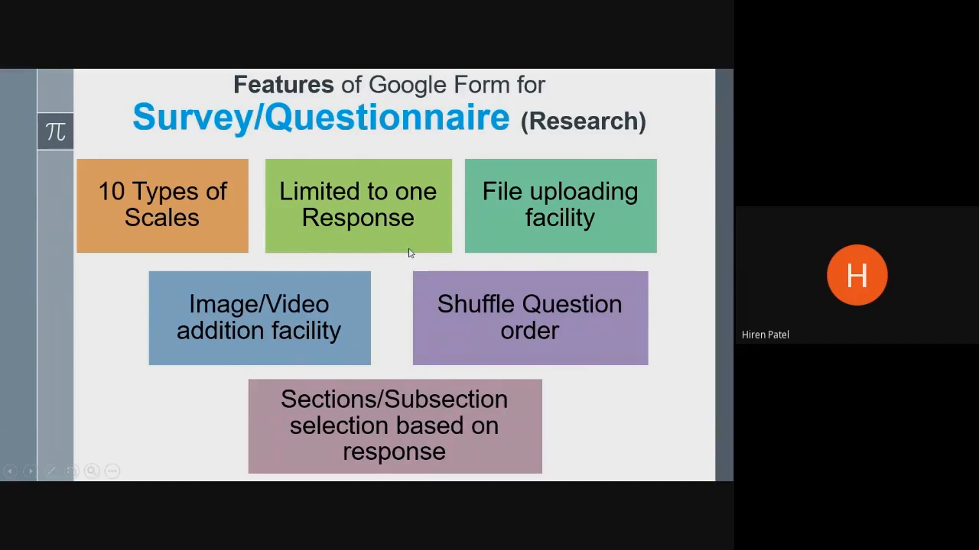
key(Escape)
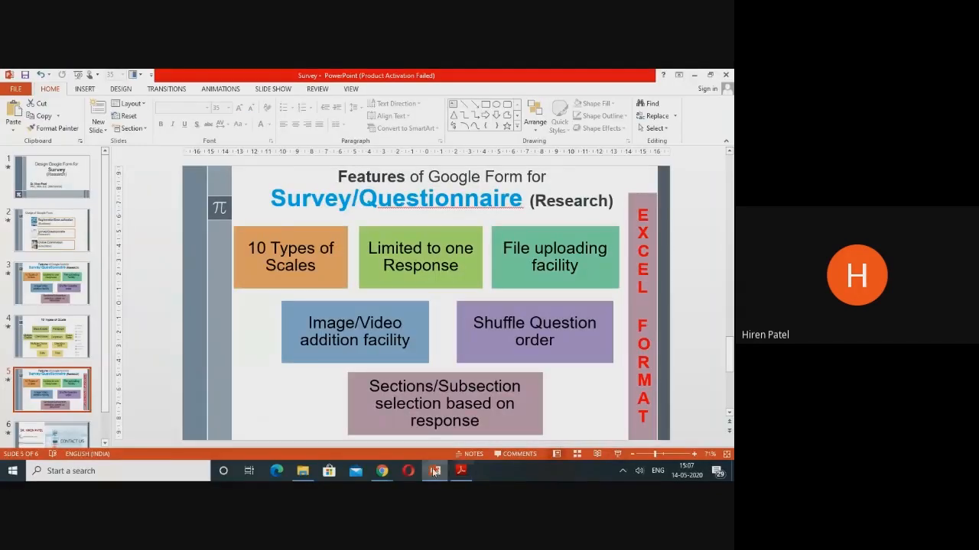
Return to the Google Form in Chrome, limit it to 1 response per respondent, and save the settings.
mouse_move(382, 471)
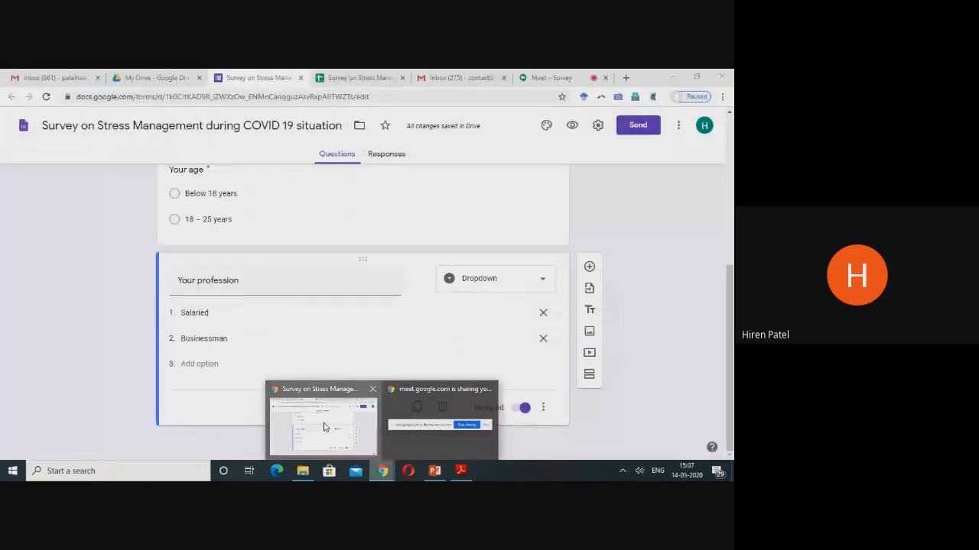
click(321, 416)
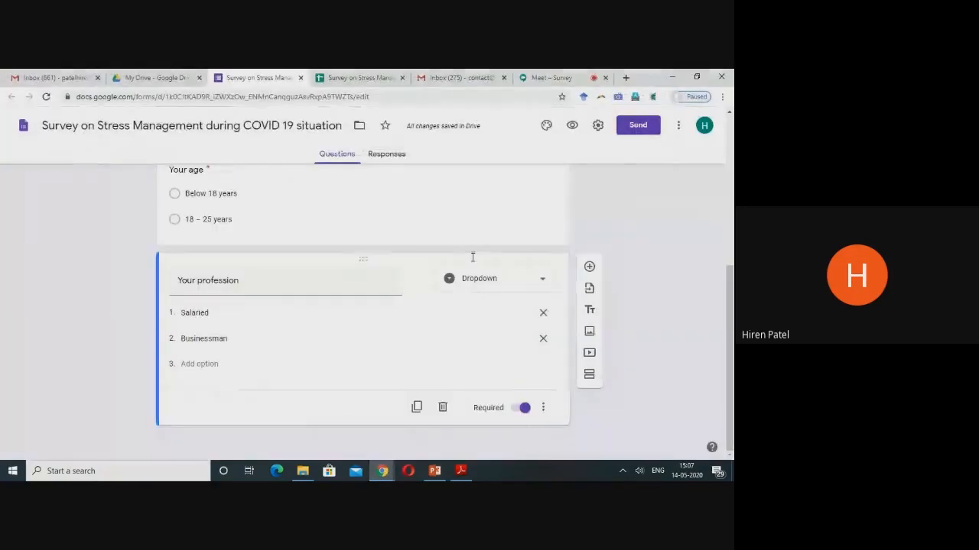
click(598, 127)
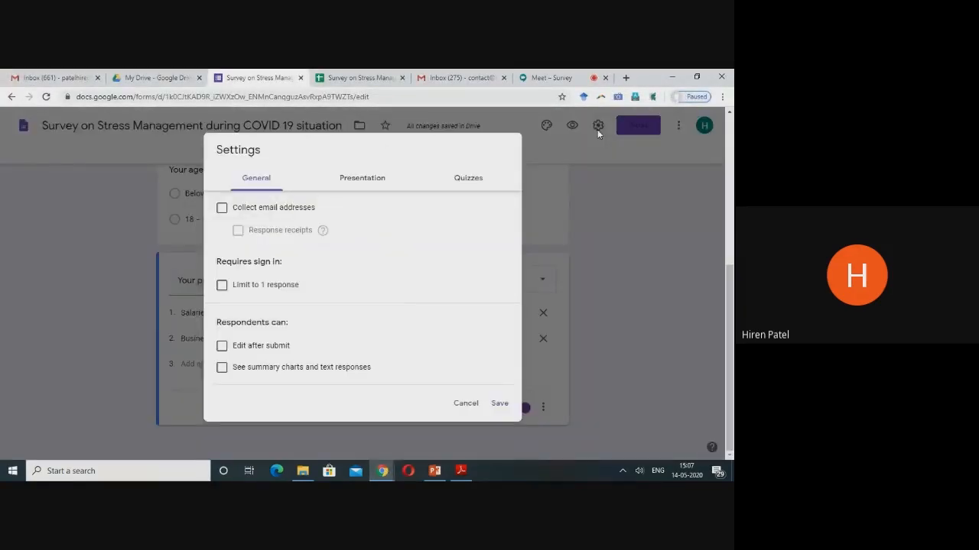
click(465, 404)
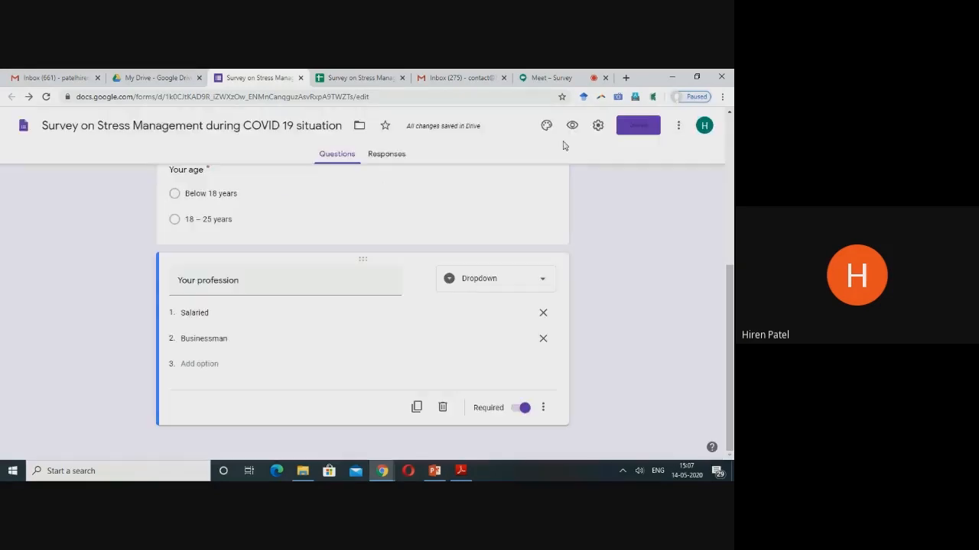
click(600, 126)
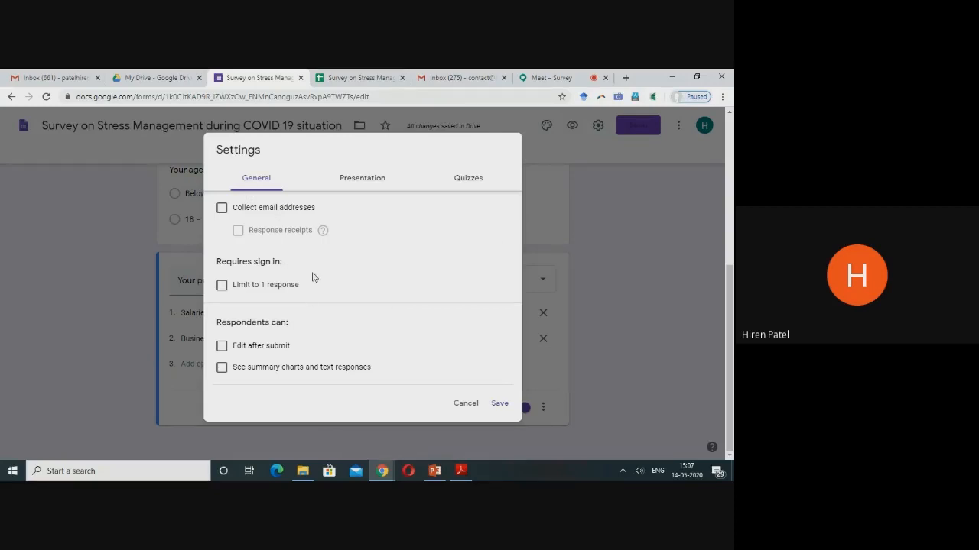
click(222, 285)
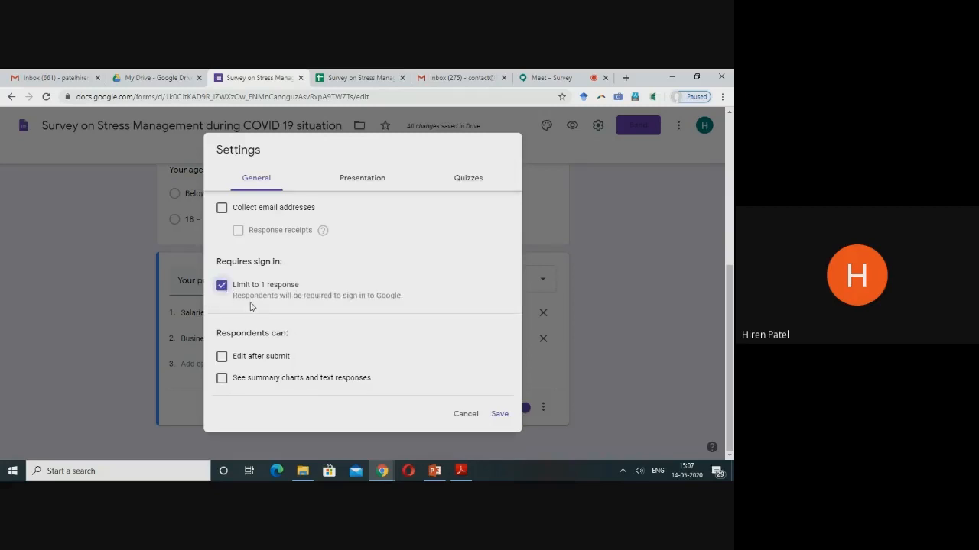
click(500, 415)
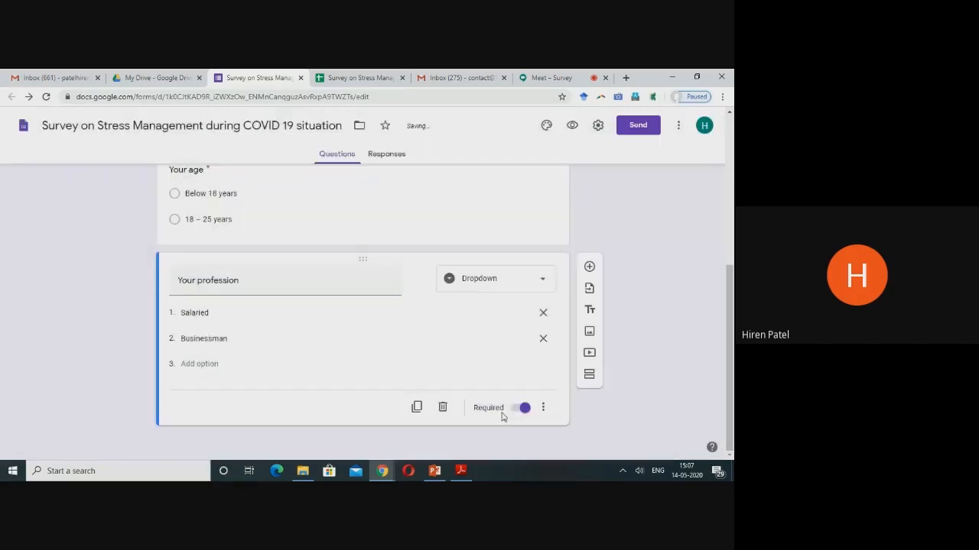
Switch to PowerPoint and present slide 5 on Google Form features for surveys again.
click(434, 470)
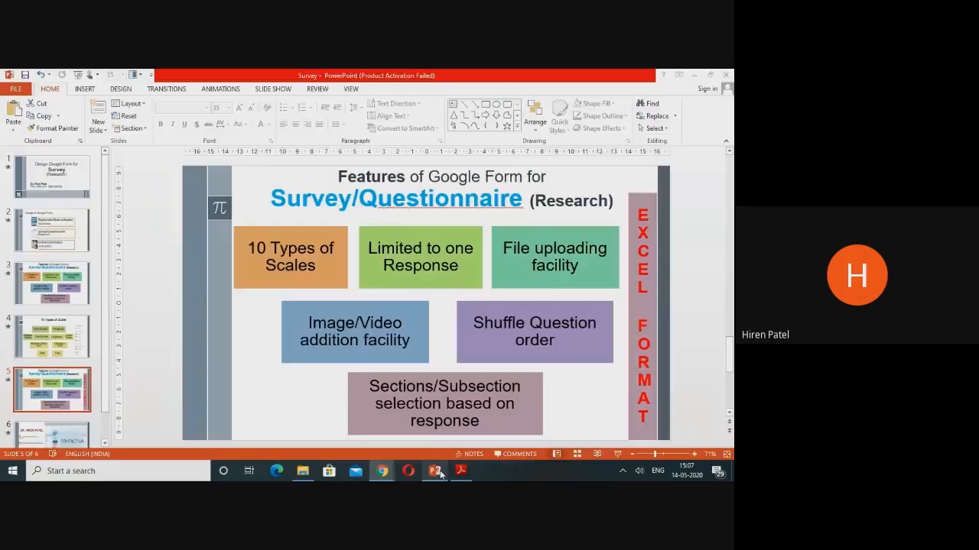
click(616, 456)
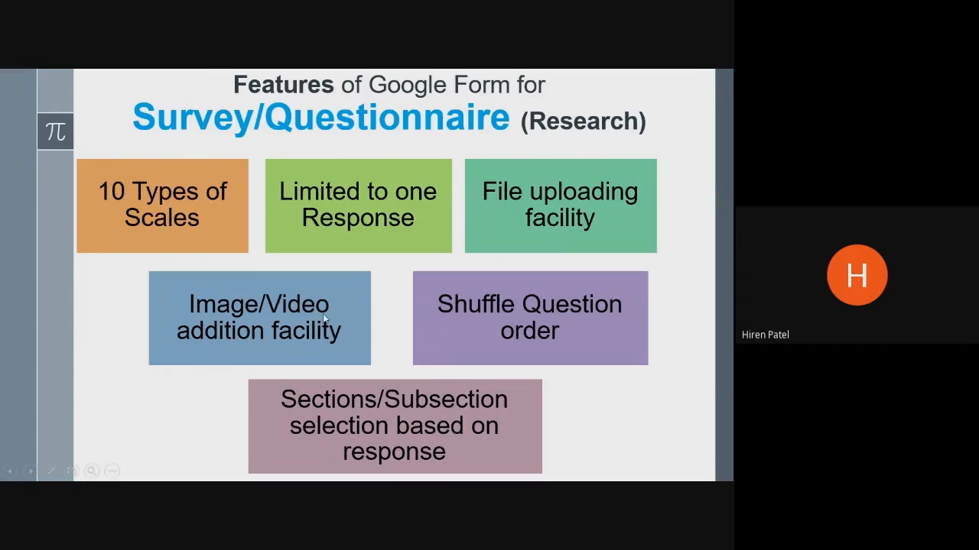
key(Escape)
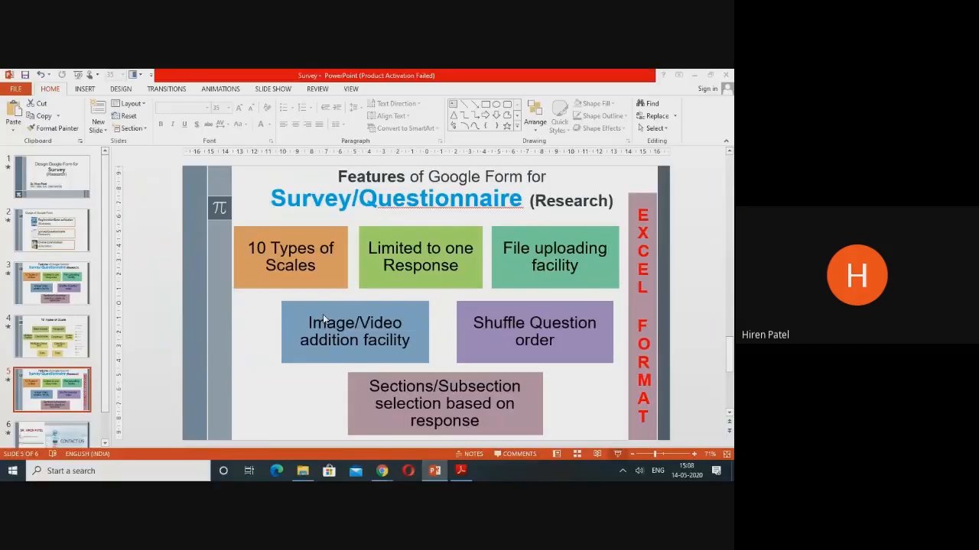
Find picture question 11 in Survey Form.pdf and add a new question to the Google Form below the profession question.
click(461, 471)
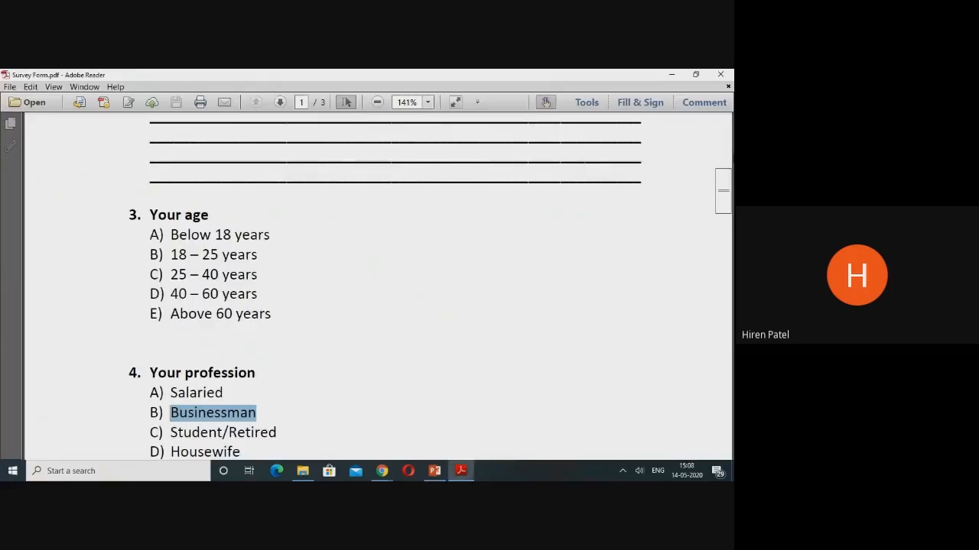
drag(728, 184, 732, 367)
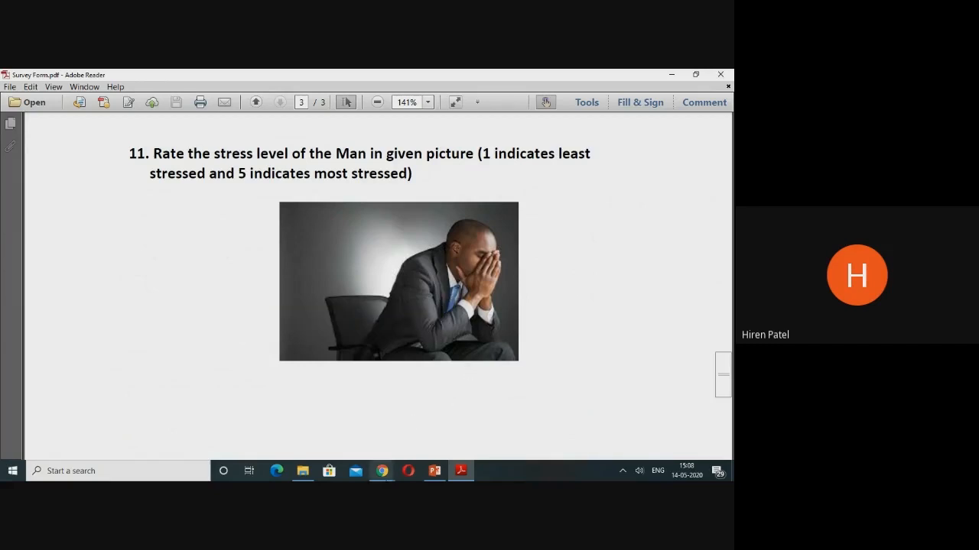
mouse_move(382, 471)
click(356, 447)
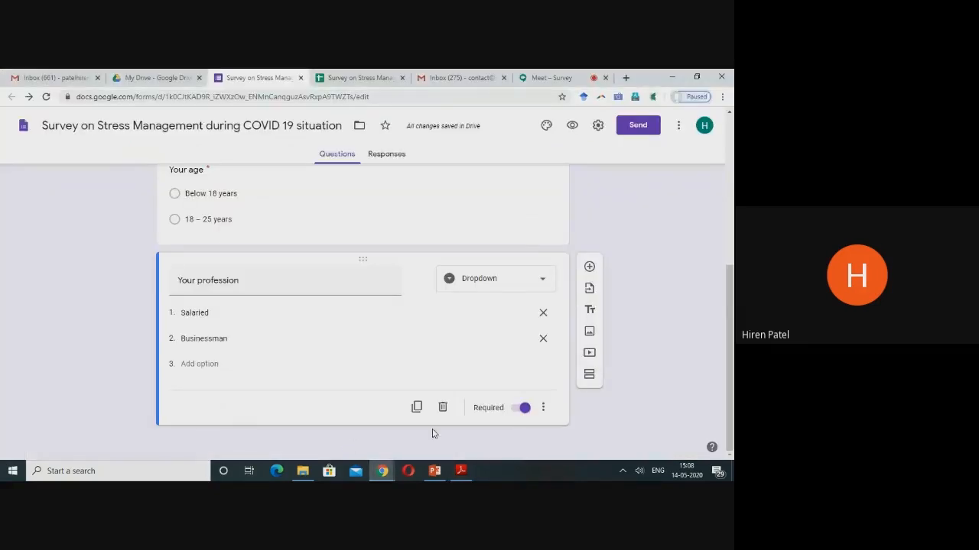
click(590, 266)
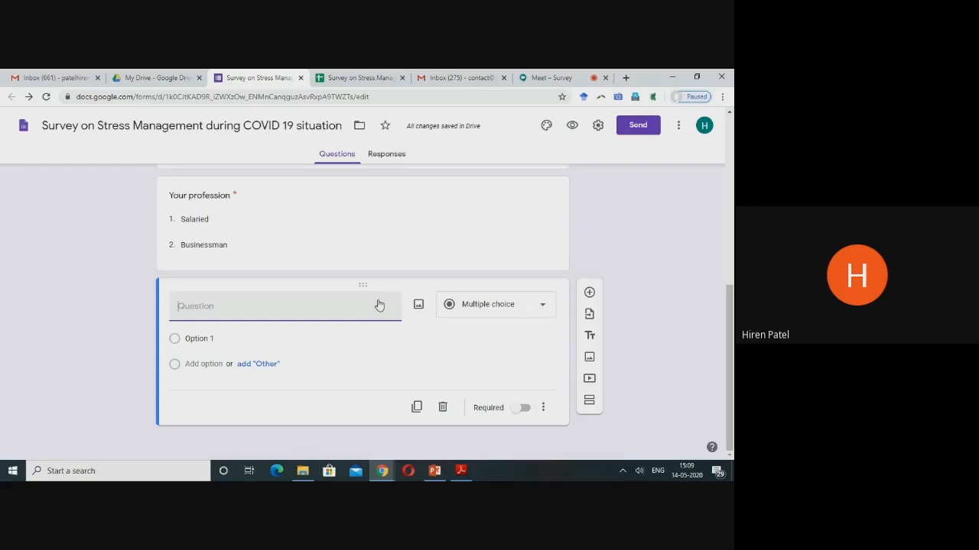
Insert the Stress level JPG from the FDP\Video_Google Form\Survey folder on drive F: into the new question.
click(419, 307)
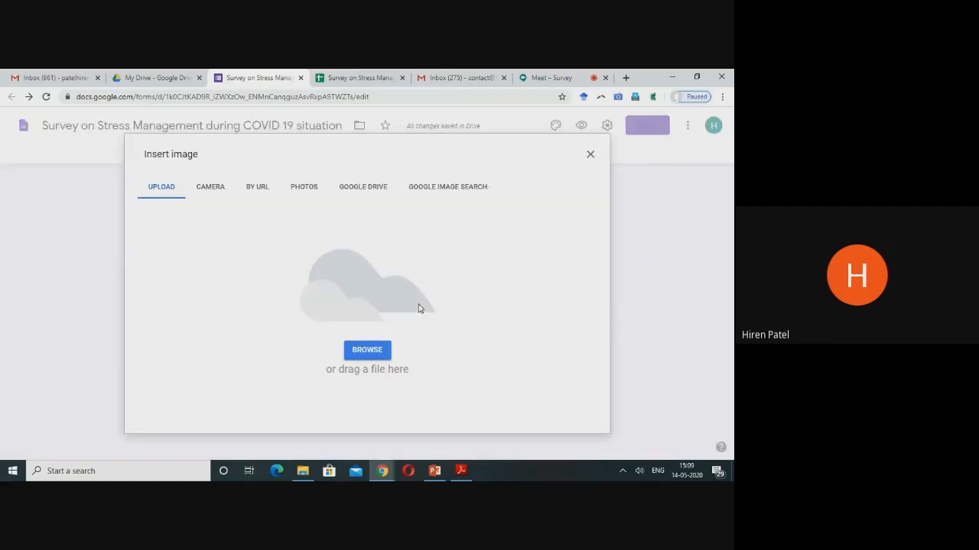
click(376, 357)
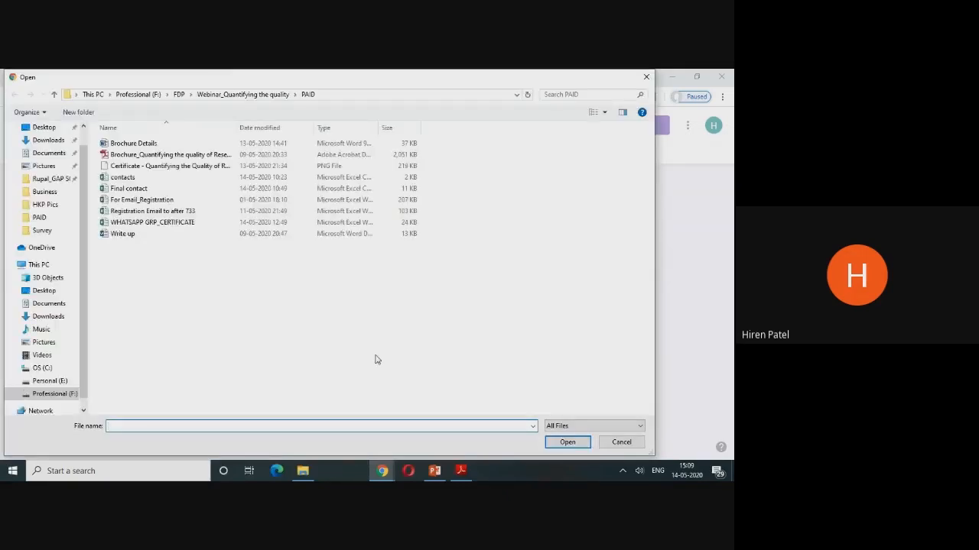
click(72, 394)
double_click(163, 278)
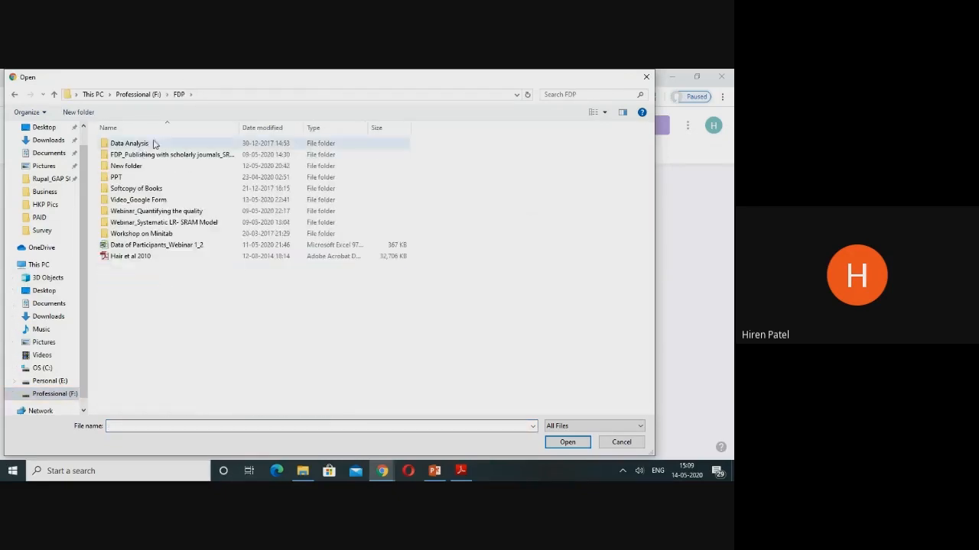
click(172, 199)
double_click(171, 199)
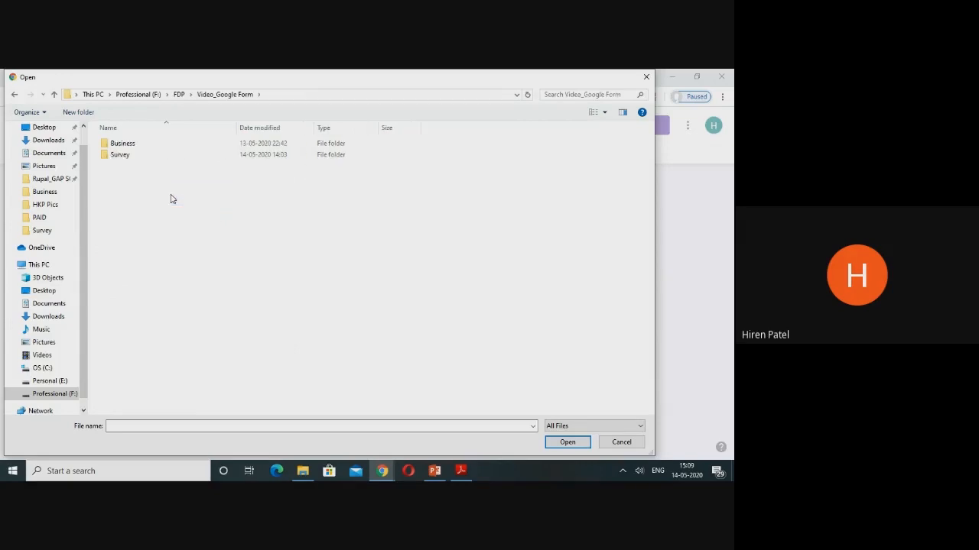
click(158, 159)
double_click(158, 156)
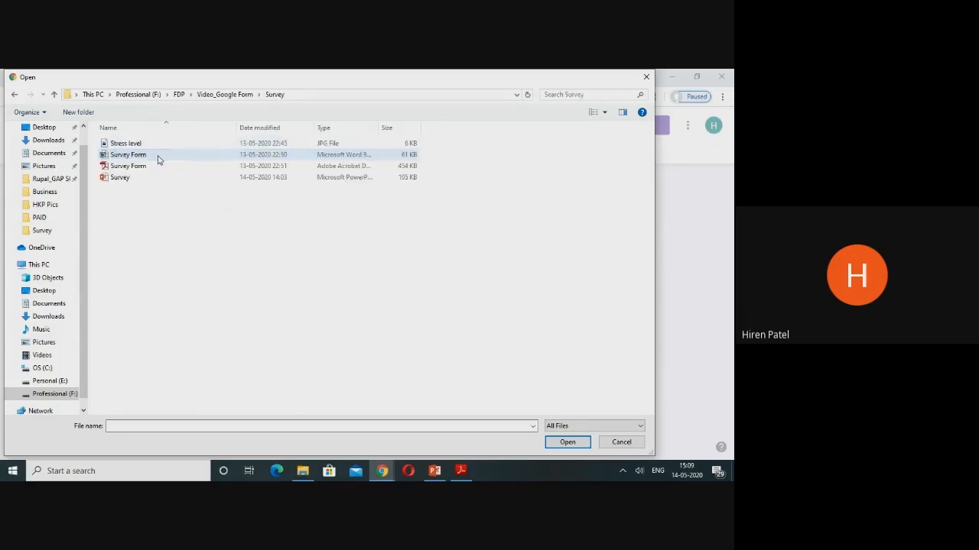
double_click(163, 144)
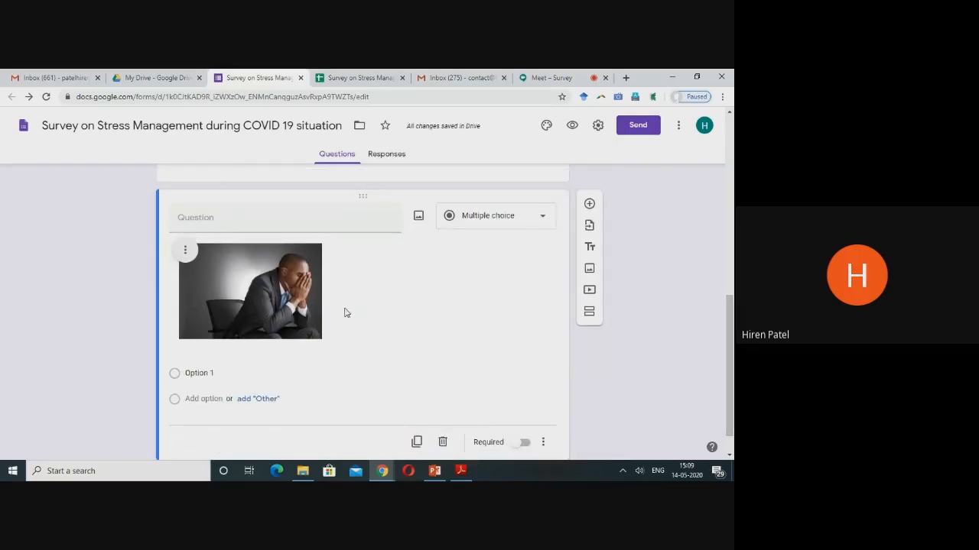
Title the picture question "Rate the stress level of the Man in given picture (1 indicates least stressed and 5 indicates most stressed)", copied from Survey Form.pdf.
click(262, 221)
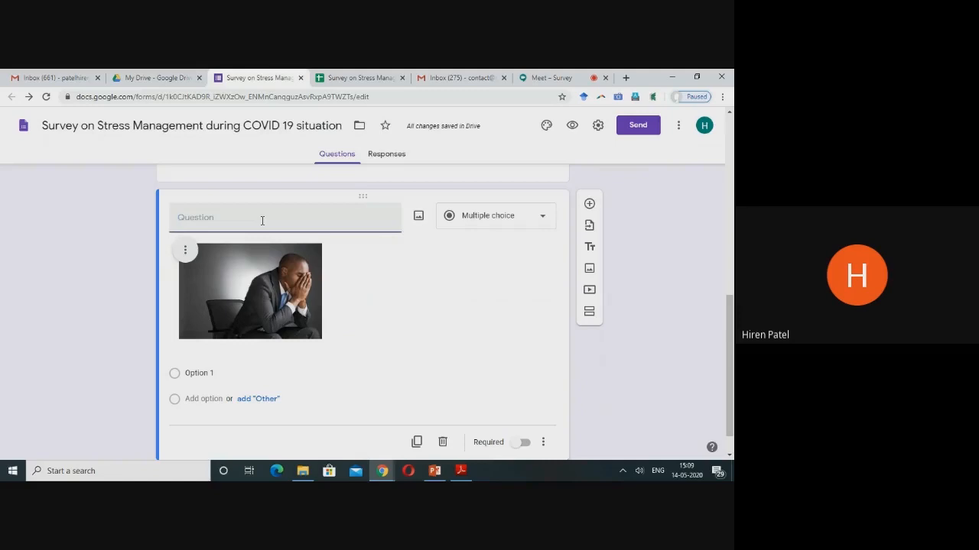
click(461, 471)
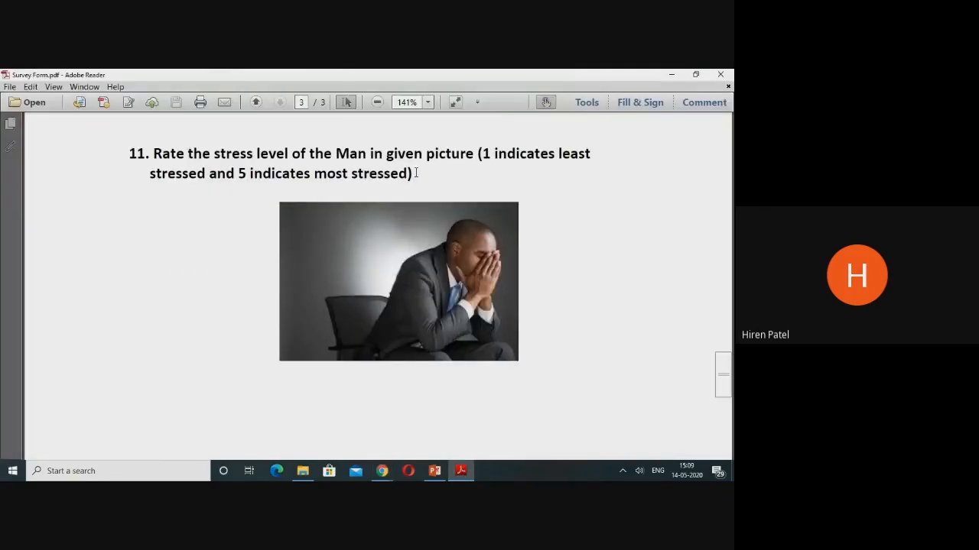
drag(410, 173, 159, 156)
key(ctrl+c)
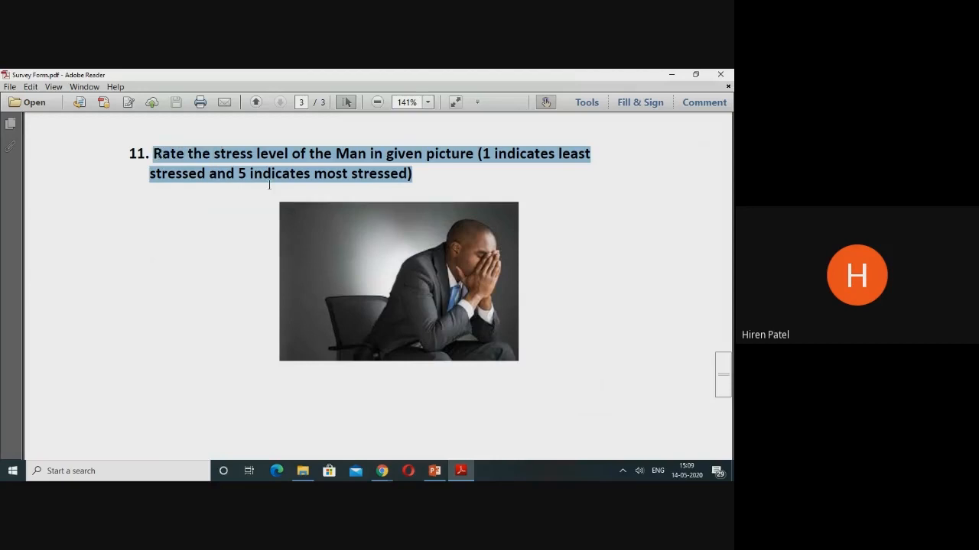
click(463, 471)
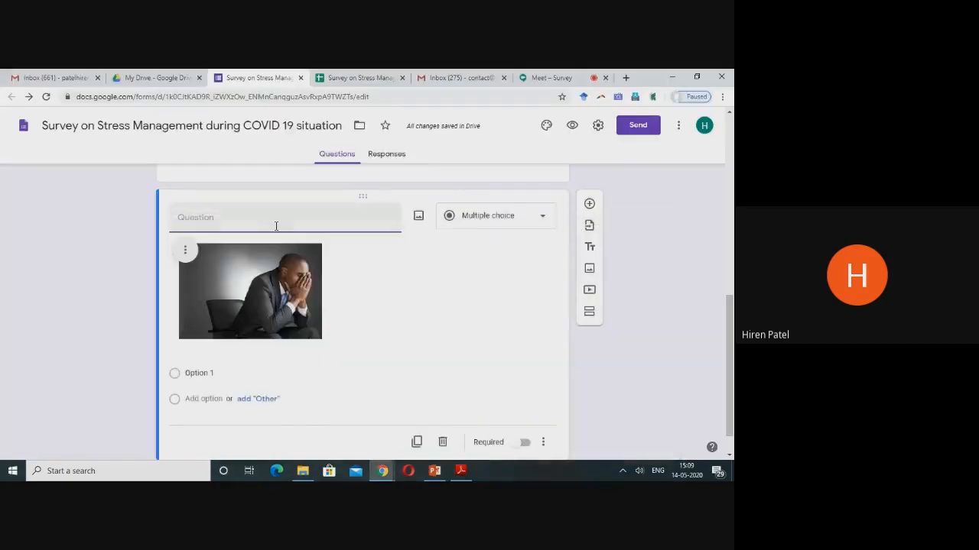
key(ctrl+v)
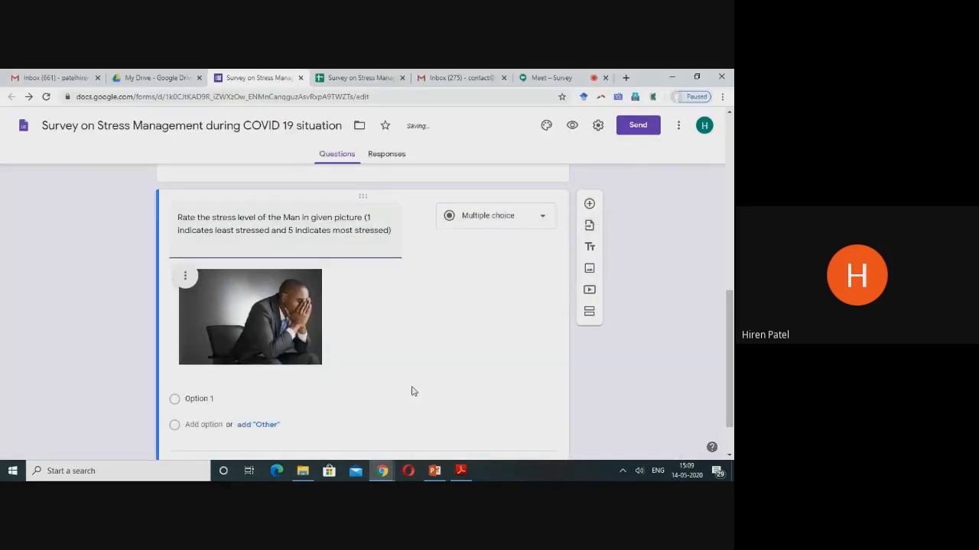
Set the picture question's answer type to Linear scale with a range of 1 to 10.
click(539, 222)
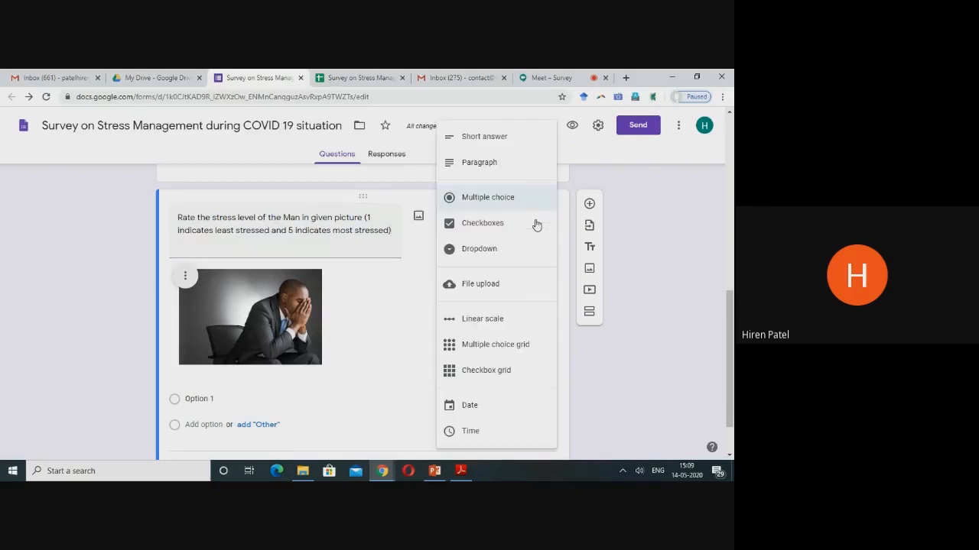
click(507, 324)
click(239, 406)
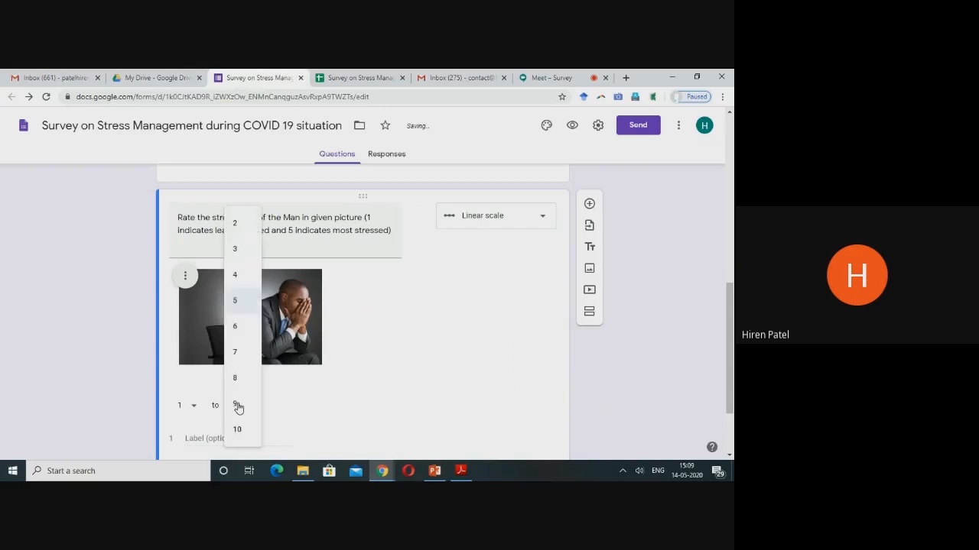
click(237, 428)
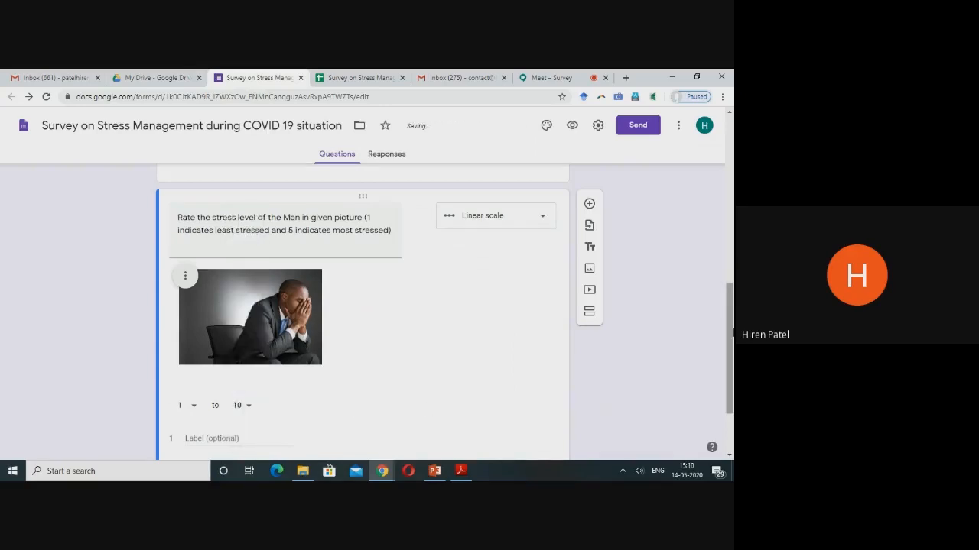
Set the upper limit of the picture question's linear scale to 5.
mouse_move(732, 327)
mouse_down()
mouse_move(731, 352)
mouse_move(732, 332)
mouse_up()
click(251, 396)
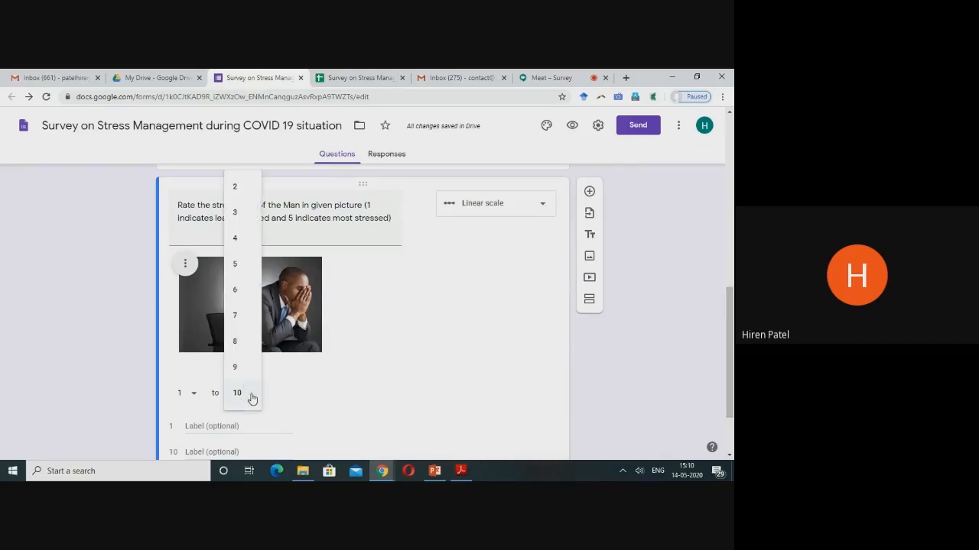
click(244, 266)
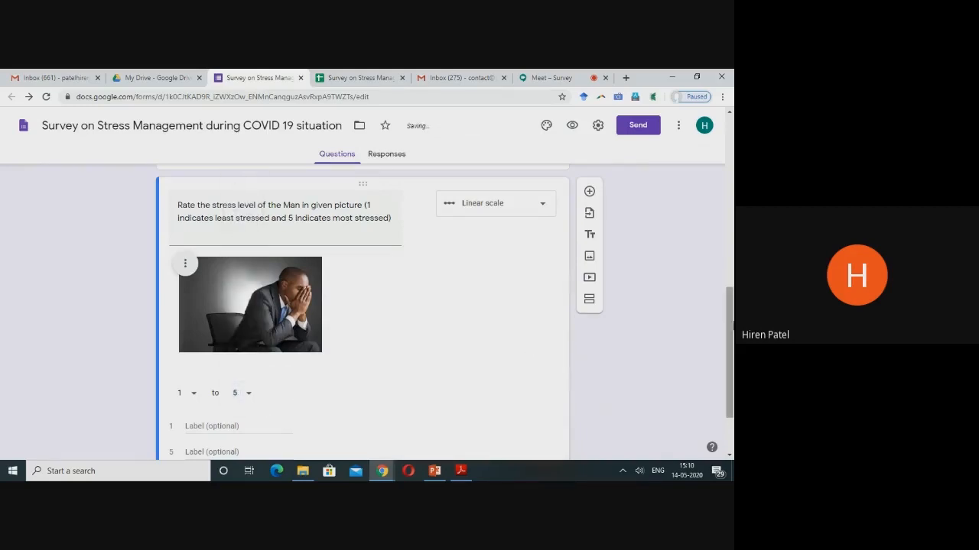
mouse_move(731, 326)
mouse_down()
mouse_move(732, 355)
mouse_move(732, 333)
mouse_up()
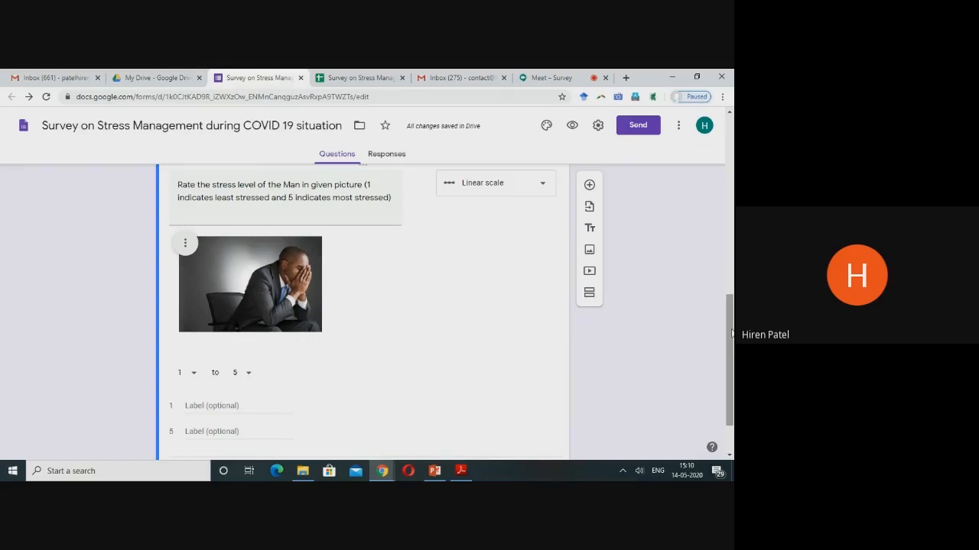
Present the "Features of Google Form for Survey/Questionnaire" slide in PowerPoint and return to the survey form in Chrome.
drag(731, 334, 732, 320)
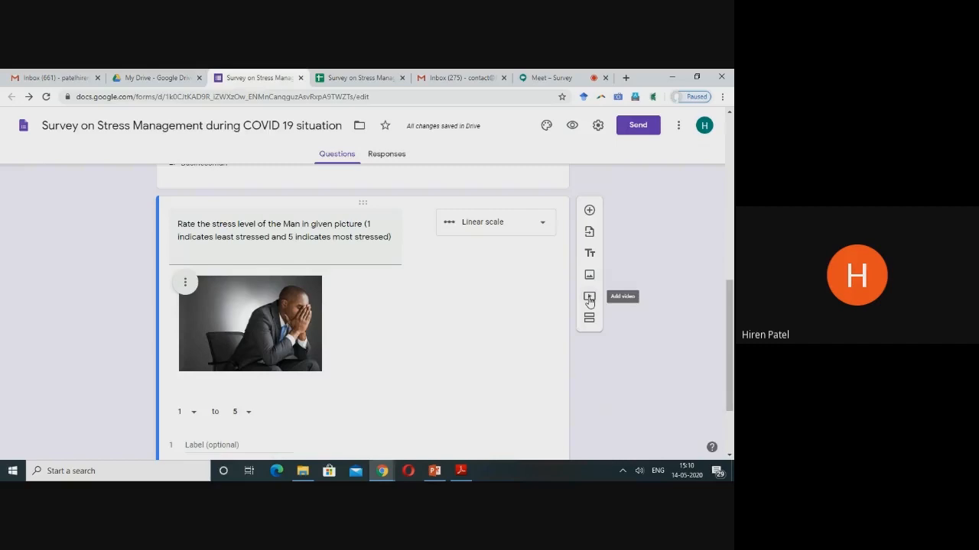
click(434, 471)
click(561, 456)
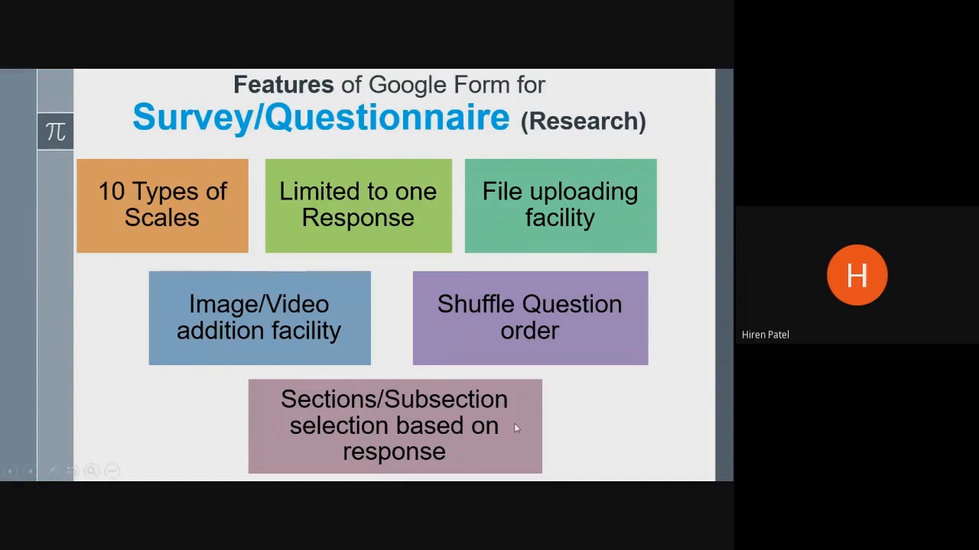
key(Escape)
mouse_move(383, 472)
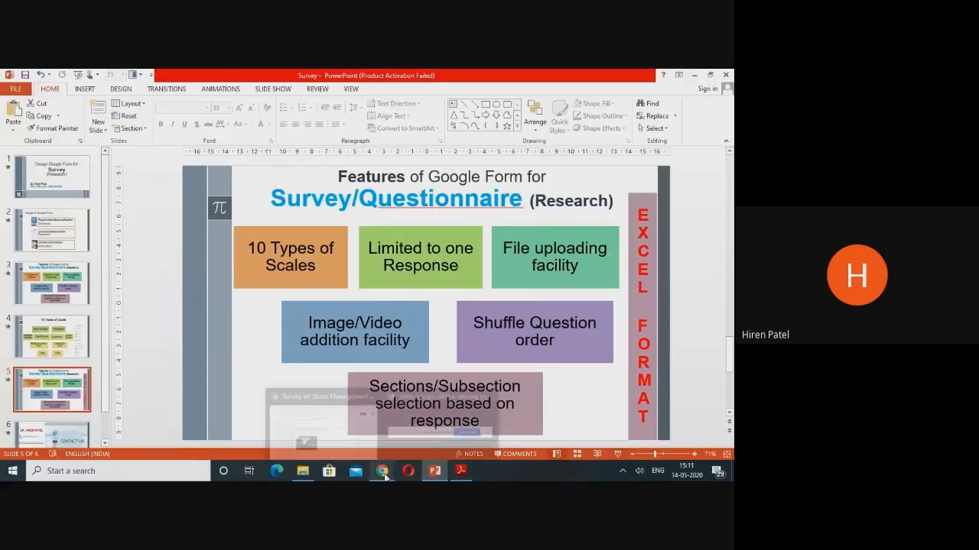
click(344, 450)
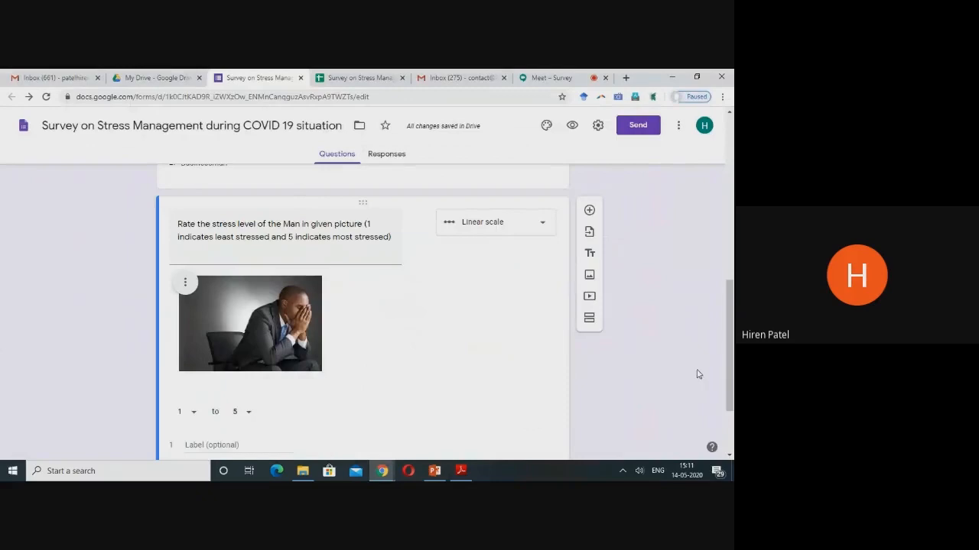
Enable "Shuffle question order" in the form's presentation settings and save them.
mouse_move(731, 344)
mouse_down()
mouse_move(732, 183)
mouse_move(733, 356)
mouse_up()
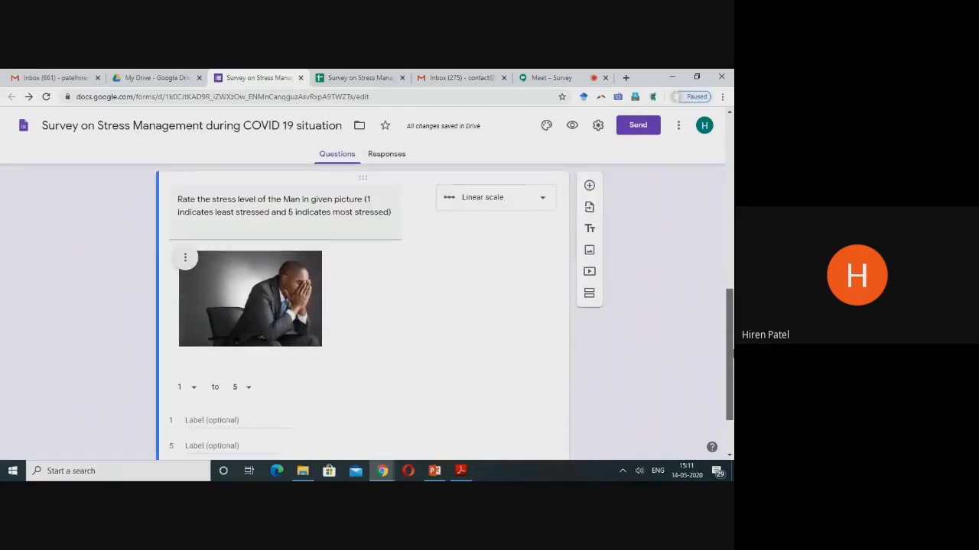
click(598, 127)
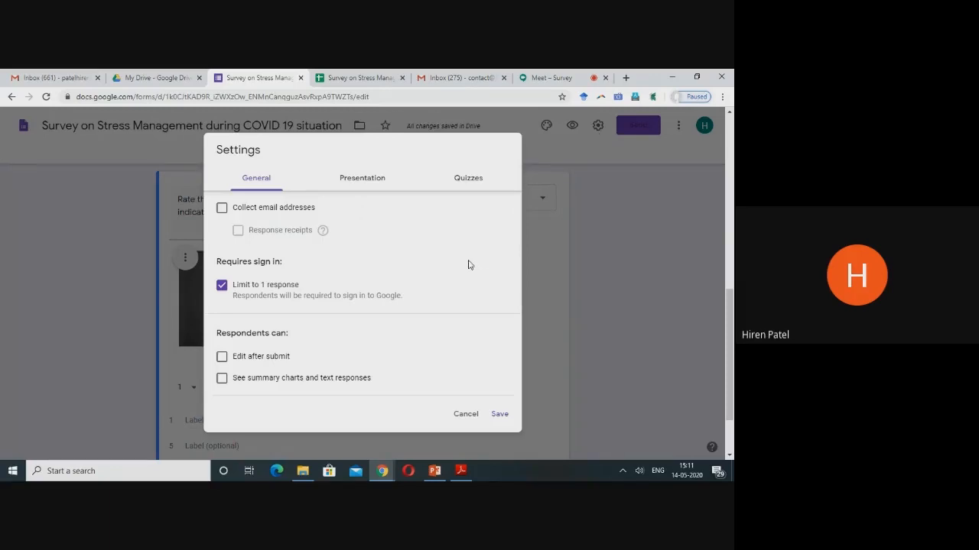
click(364, 183)
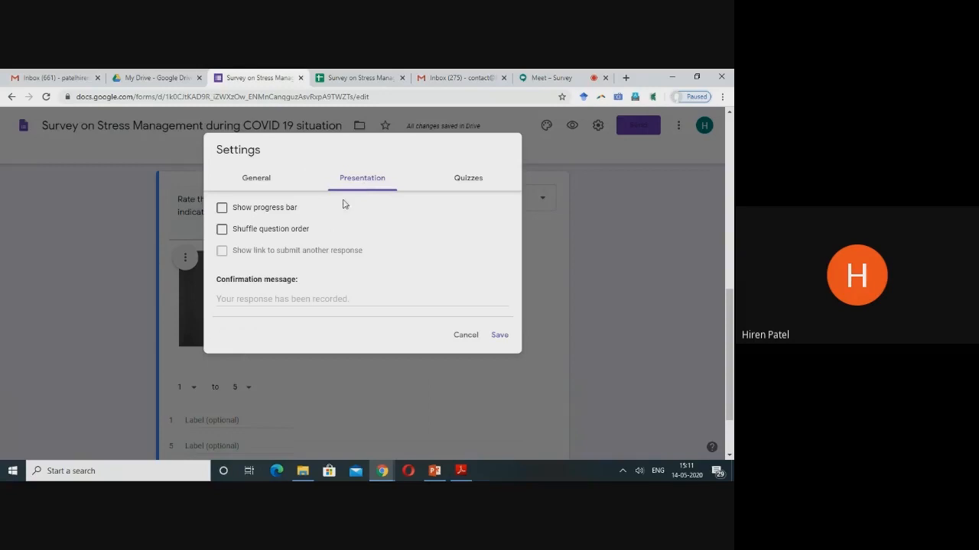
click(221, 232)
click(499, 335)
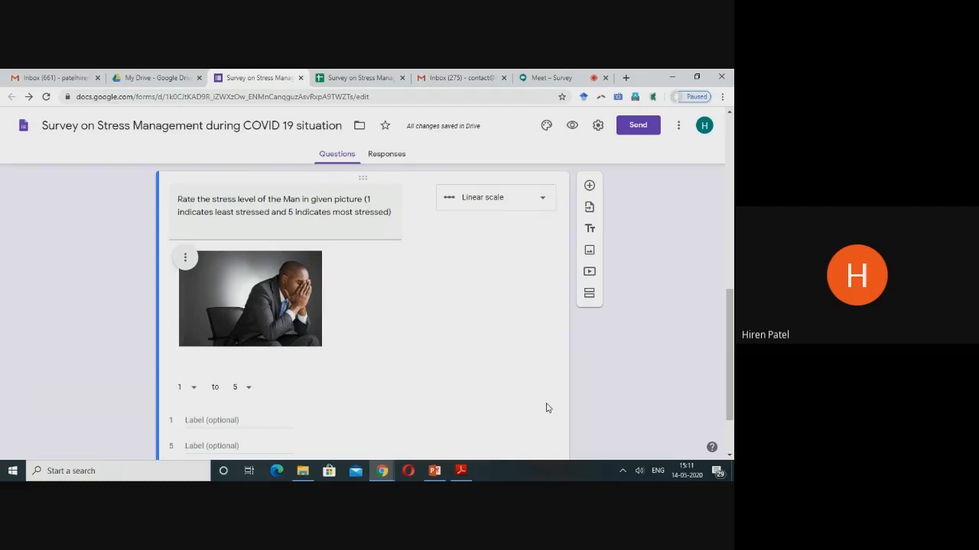
Review the features slide in PowerPoint and Survey Form.pdf in Adobe Reader, returning to the survey form in Chrome.
click(440, 474)
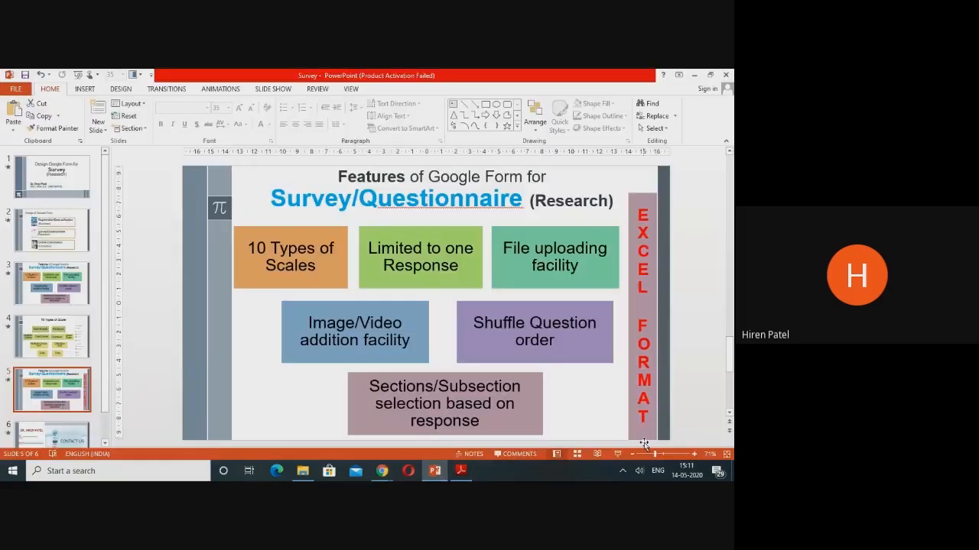
click(616, 454)
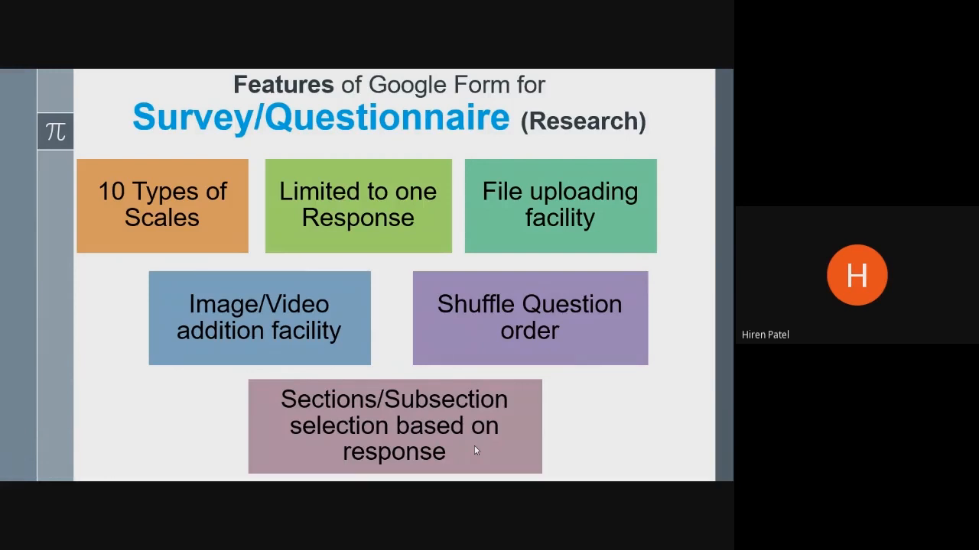
key(Escape)
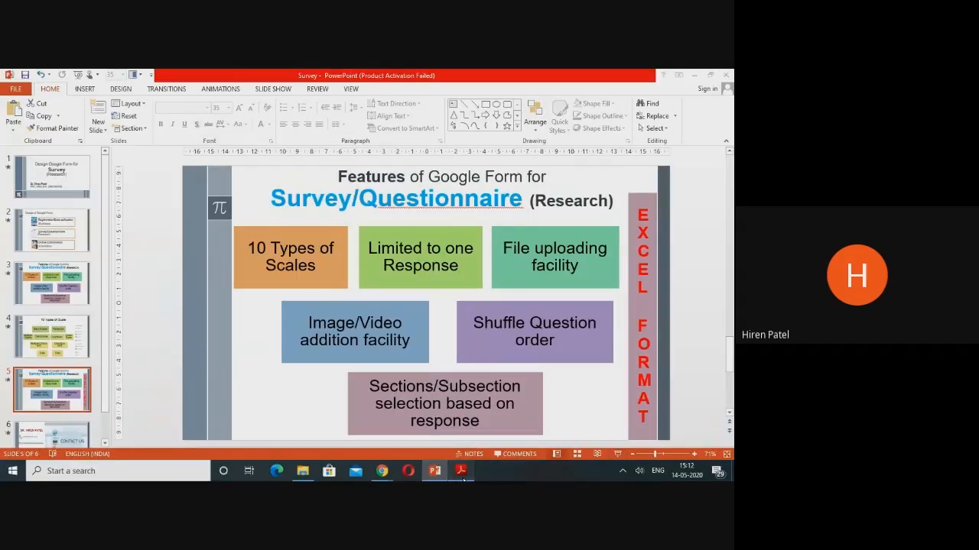
click(462, 474)
mouse_move(382, 471)
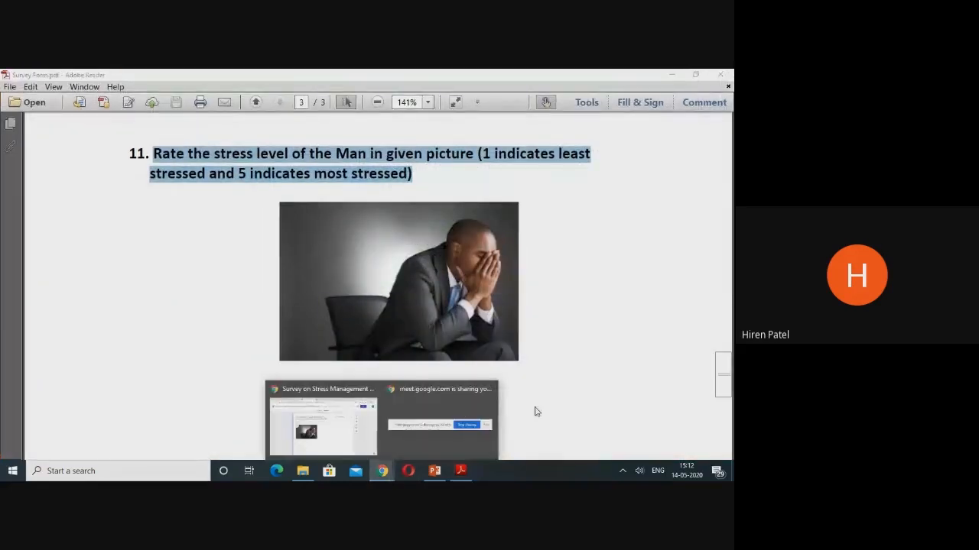
click(341, 434)
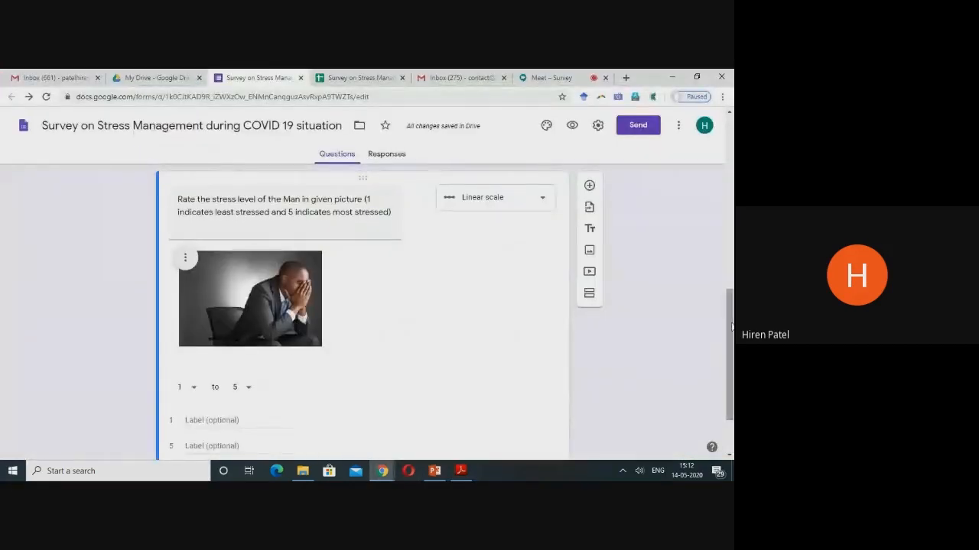
Add a multiple-choice question titled "Are you Indian?" directly below the form header, before the Name question.
drag(731, 327, 731, 153)
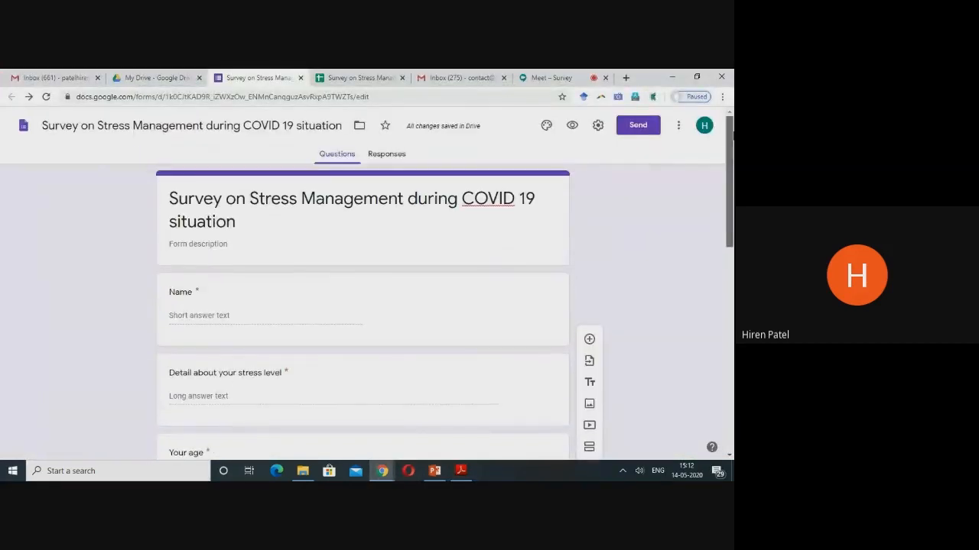
click(413, 275)
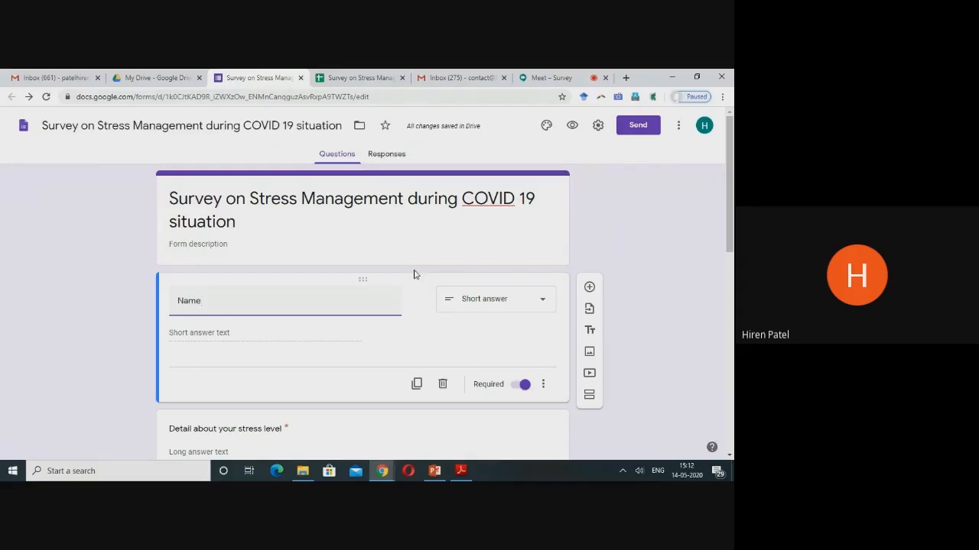
click(461, 241)
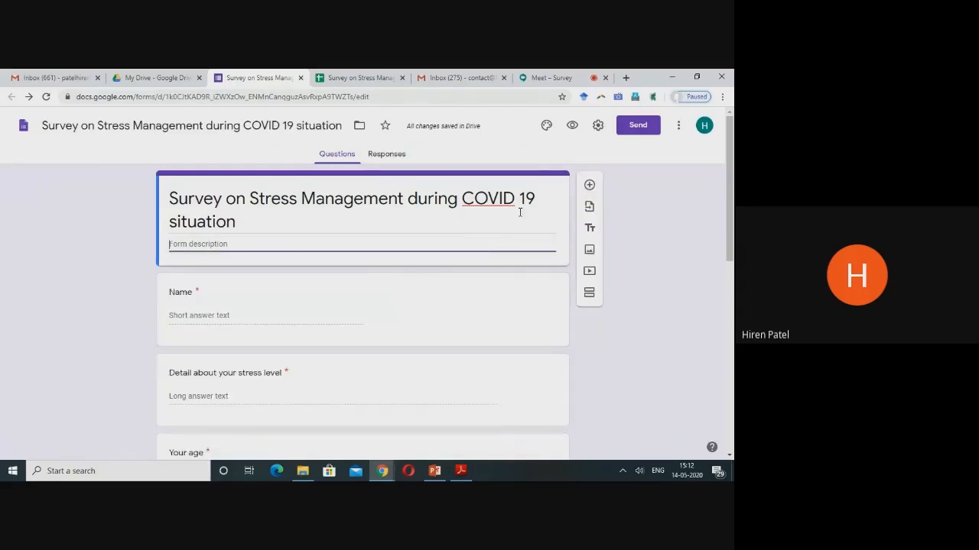
click(587, 191)
drag(732, 182, 733, 208)
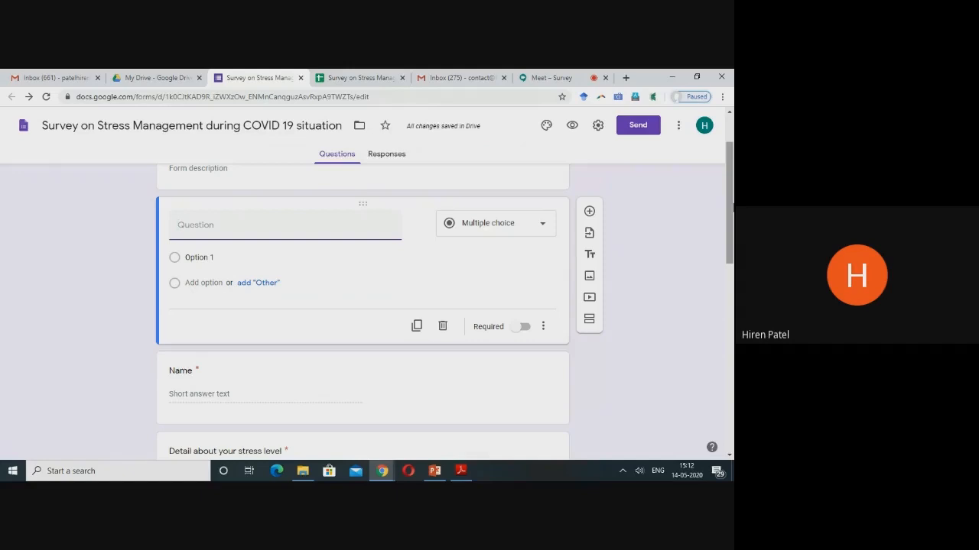
text(Are you Indian?)
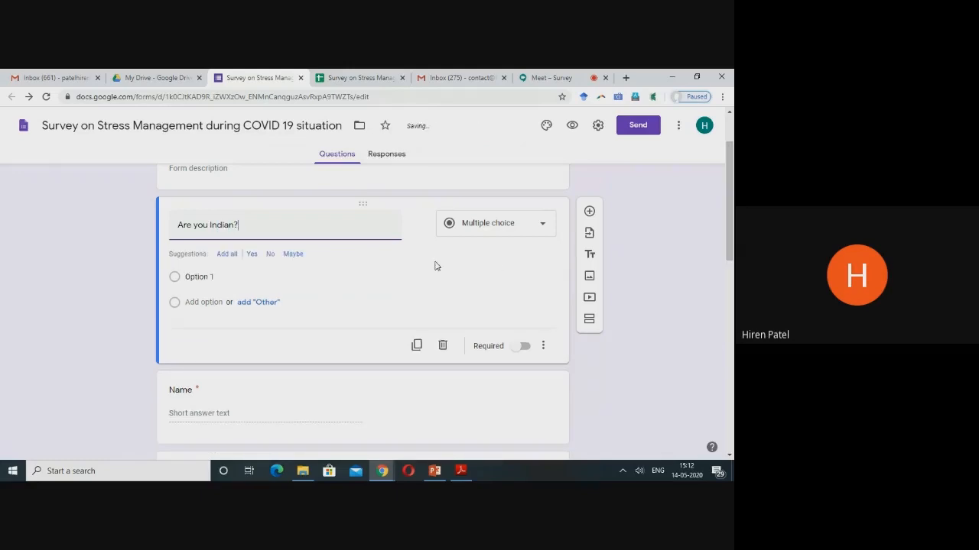
Give the "Are you Indian?" question the suggested options Yes and No and make it required.
click(250, 254)
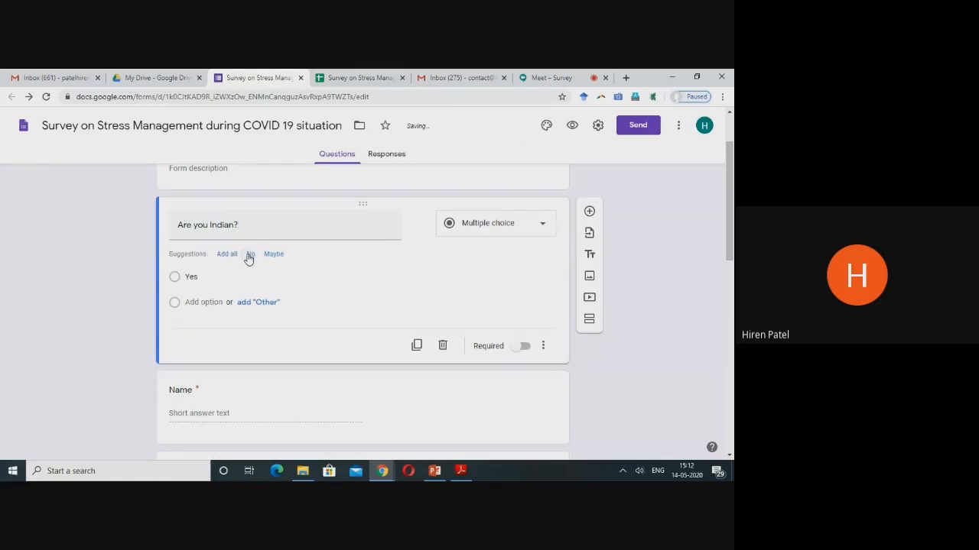
click(249, 254)
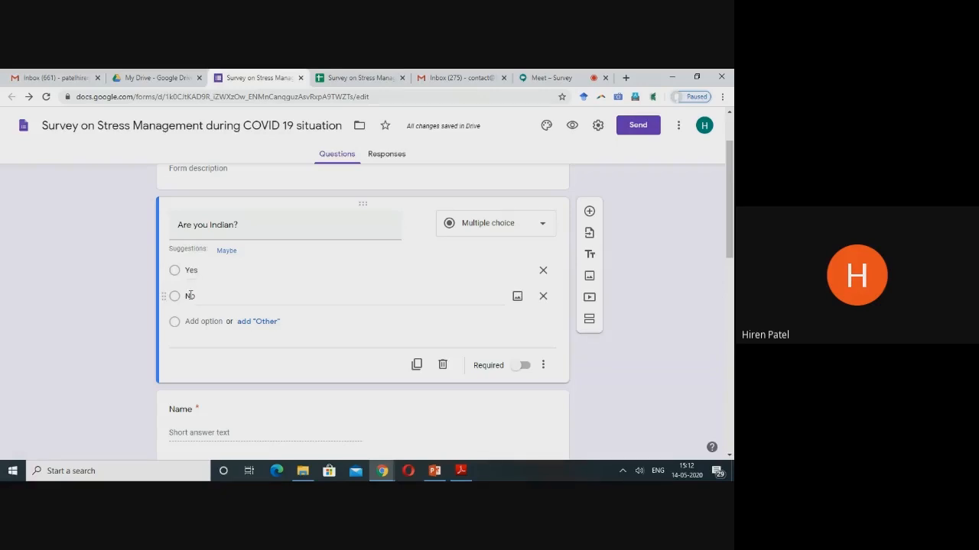
click(524, 367)
Enable "Go to section based on answer" for the "Are you Indian?" question and set No to Submit form.
click(543, 367)
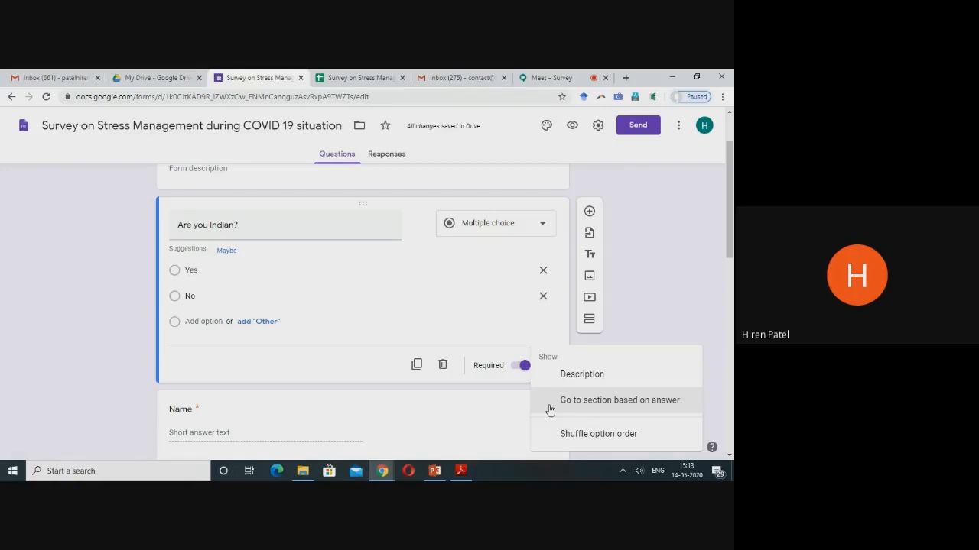
click(550, 401)
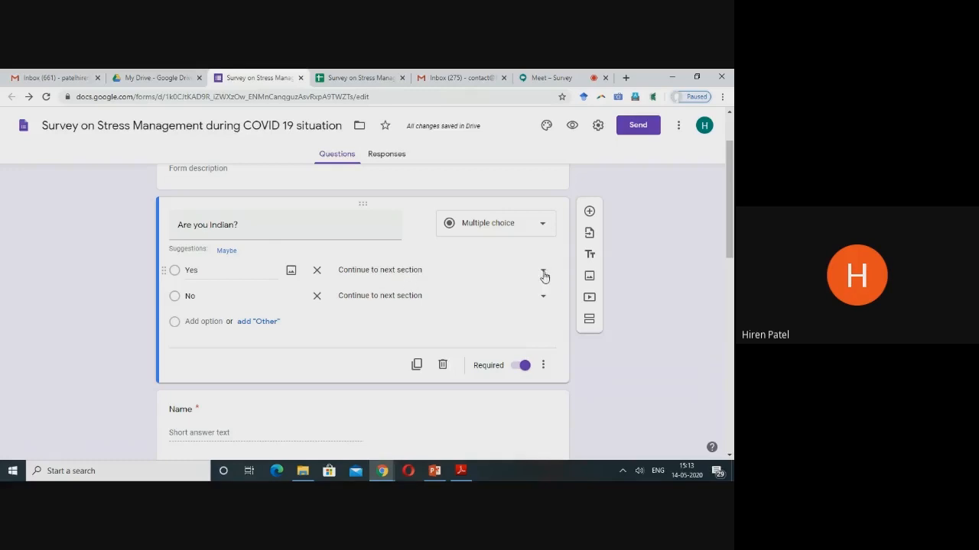
click(421, 300)
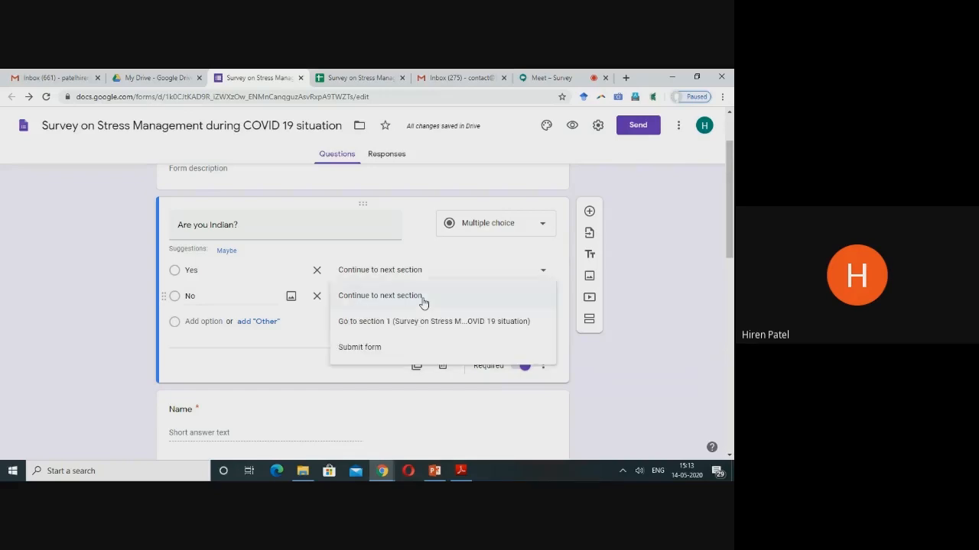
click(382, 348)
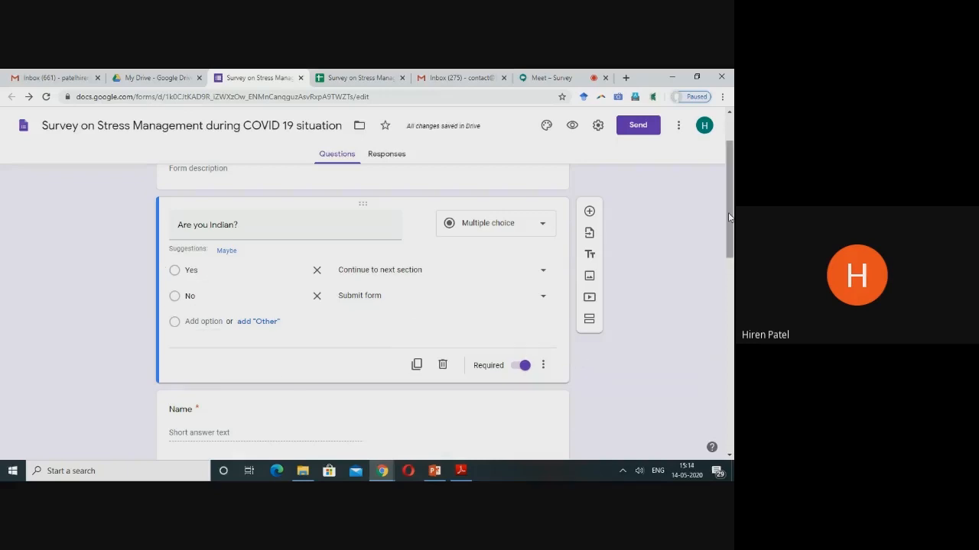
Look over the form from top to bottom and present the survey features slide in PowerPoint, returning to the form in Chrome.
drag(729, 218, 728, 411)
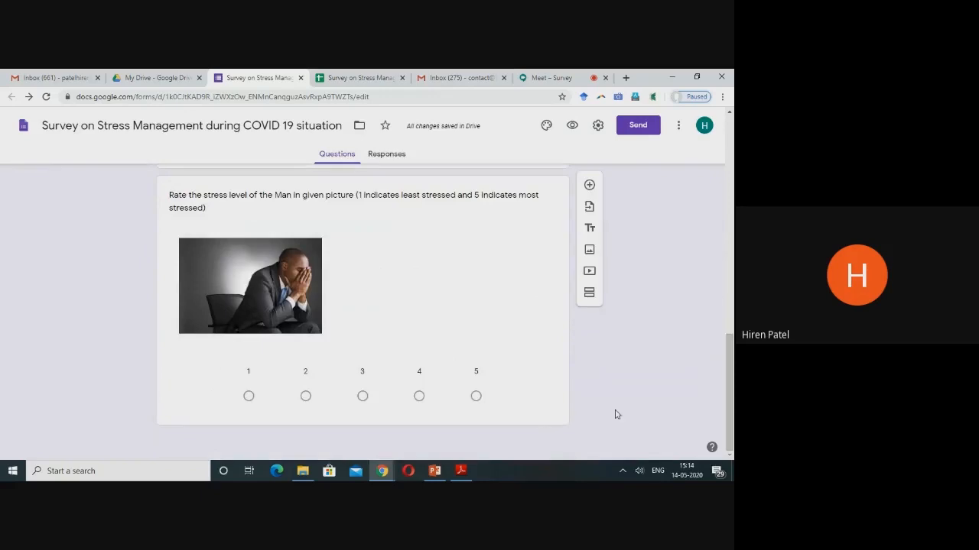
drag(728, 367, 731, 152)
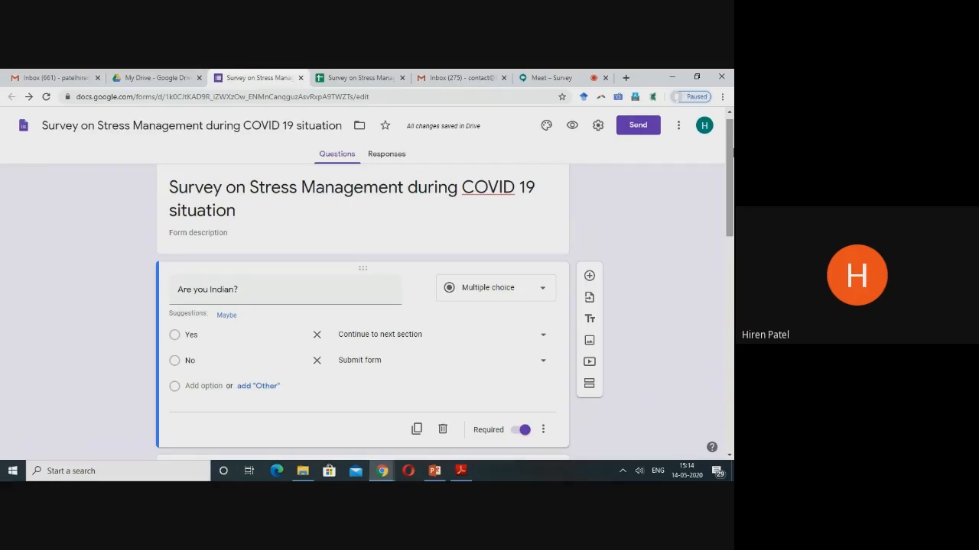
mouse_move(731, 152)
mouse_down()
mouse_move(732, 368)
mouse_move(731, 153)
mouse_up()
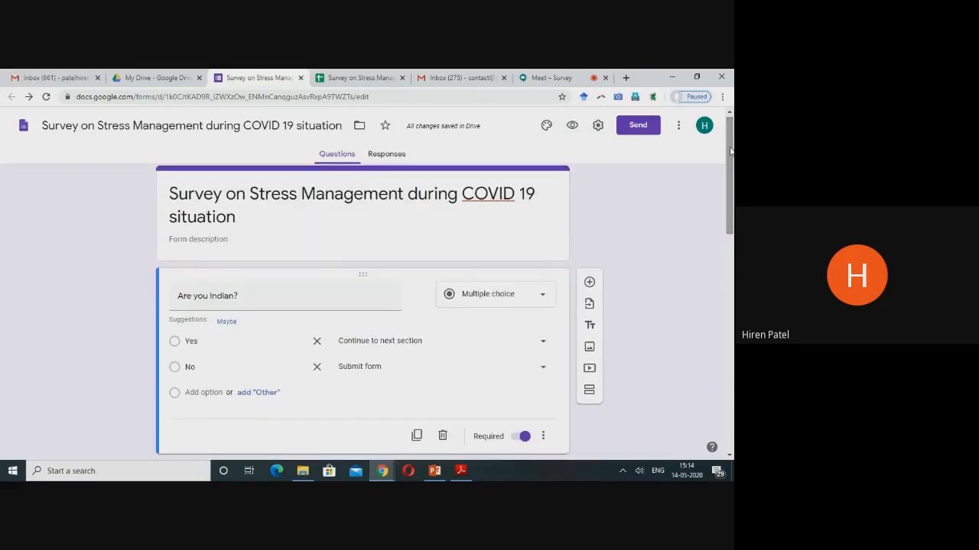
drag(732, 152, 731, 173)
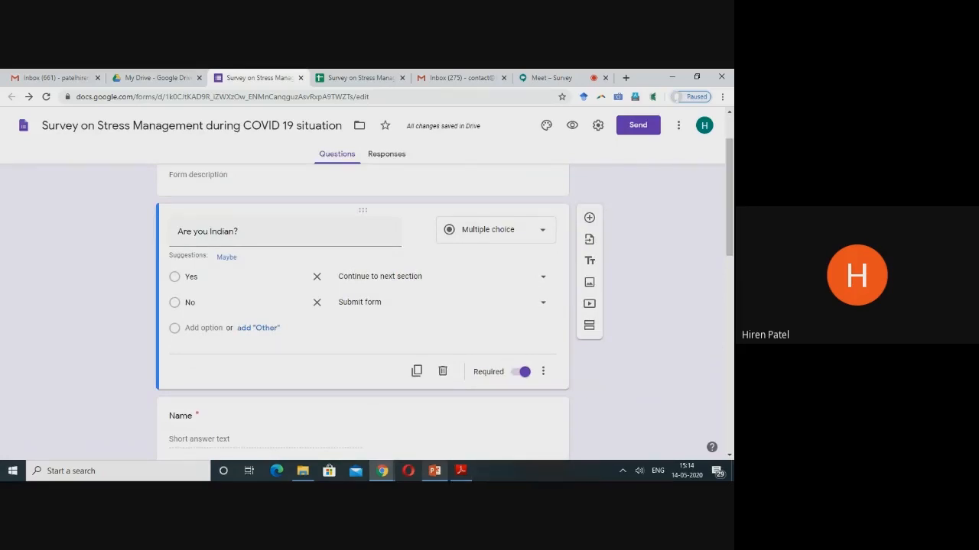
click(434, 470)
click(616, 457)
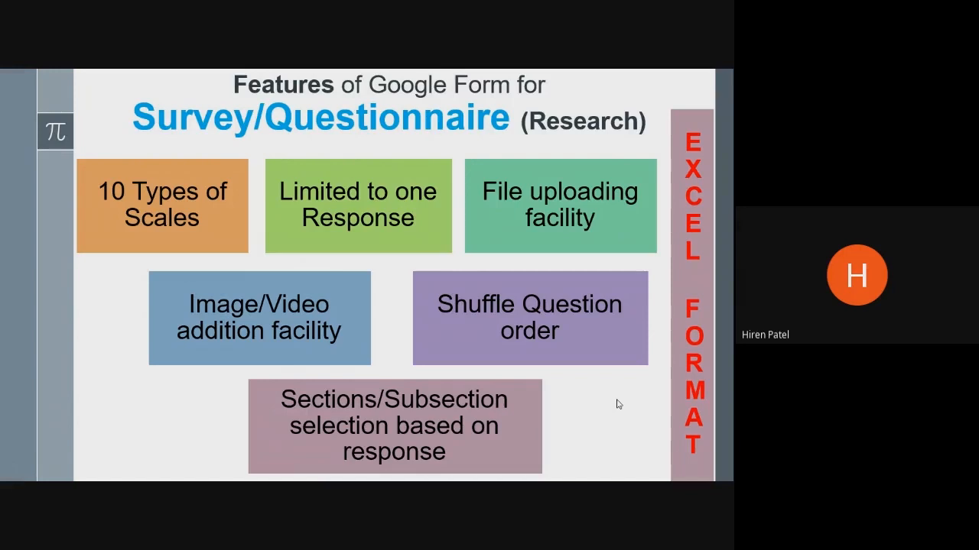
key(Escape)
mouse_move(380, 476)
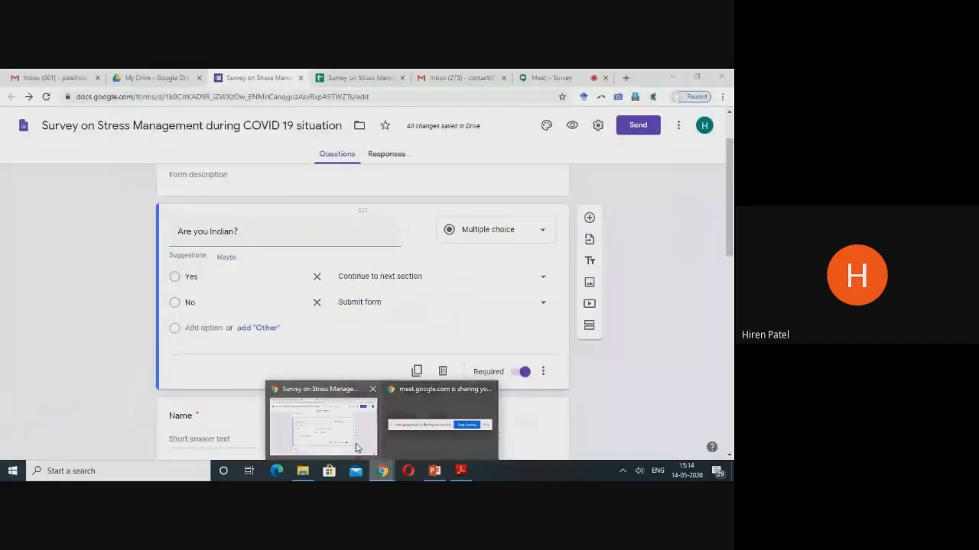
click(359, 445)
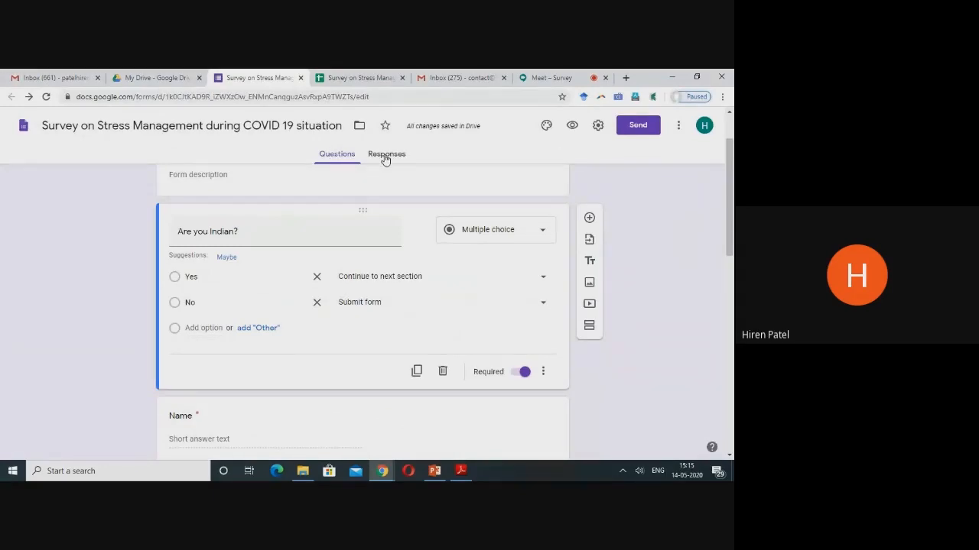
View the form's responses and switch to the linked response spreadsheet.
click(386, 157)
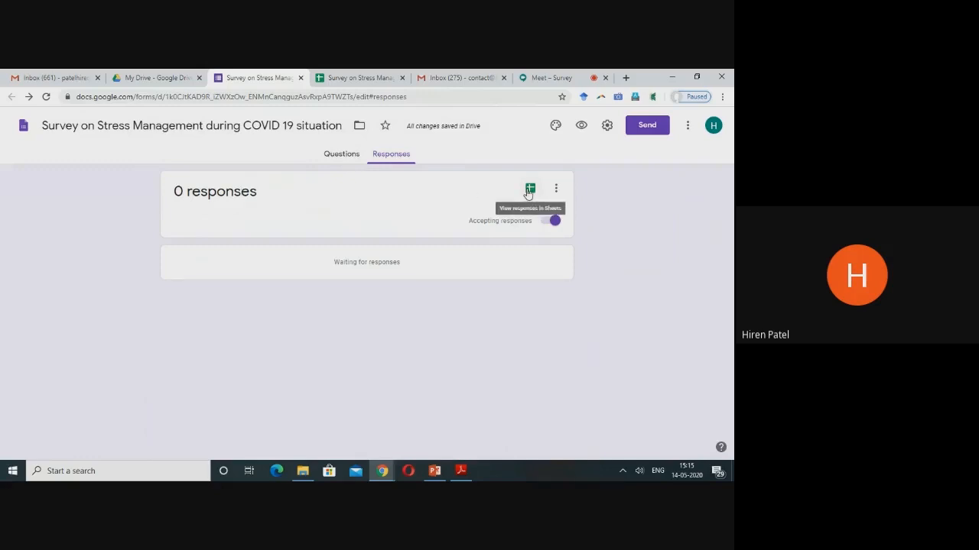
click(344, 79)
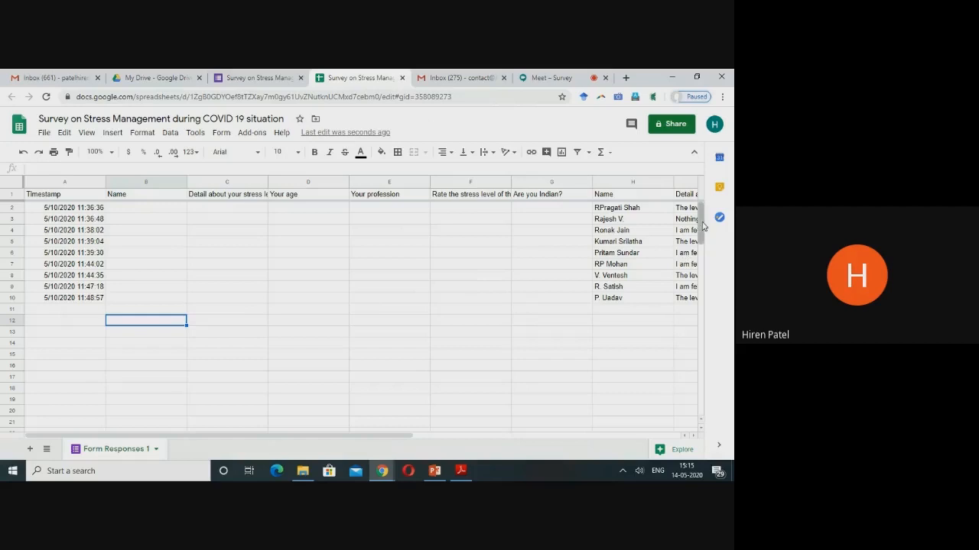
Try to delete the empty form question columns B through G from the response sheet.
click(551, 184)
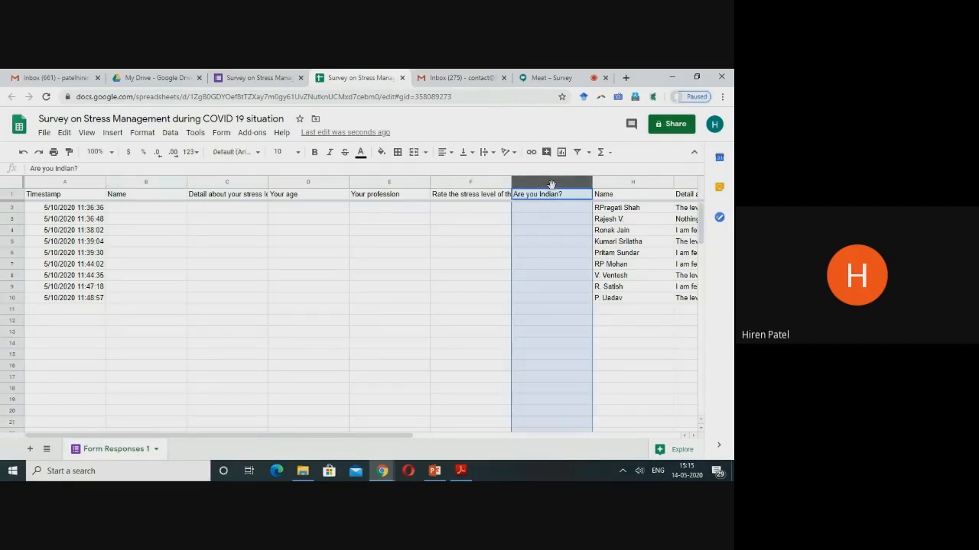
key(shift+Left)
key(shift+Left)
key(shift+Left)
key(shift+Left)
key(shift+Left)
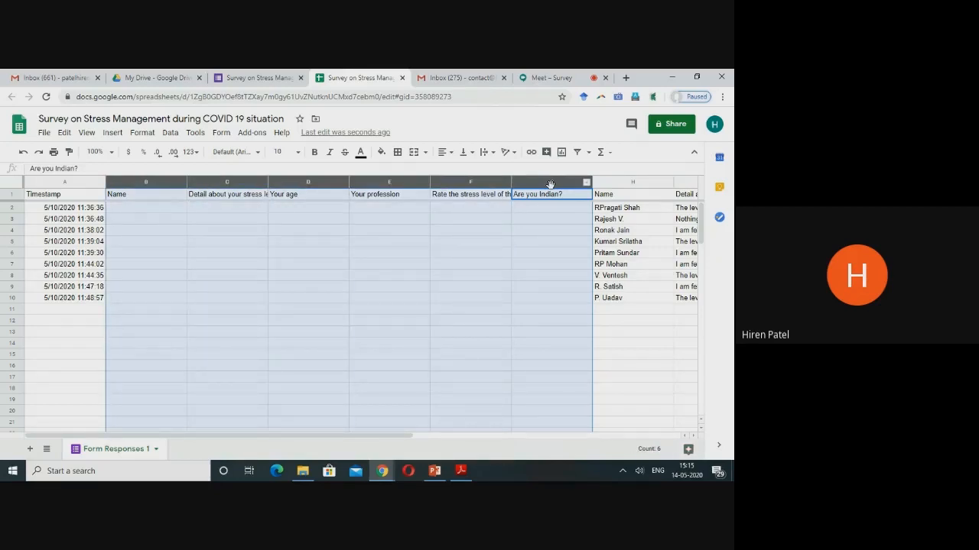
right_click(551, 185)
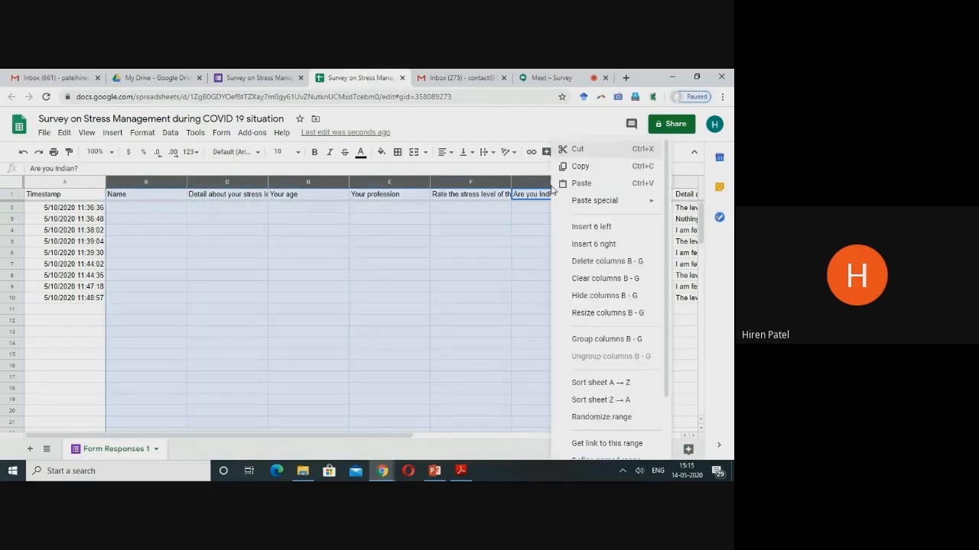
click(602, 261)
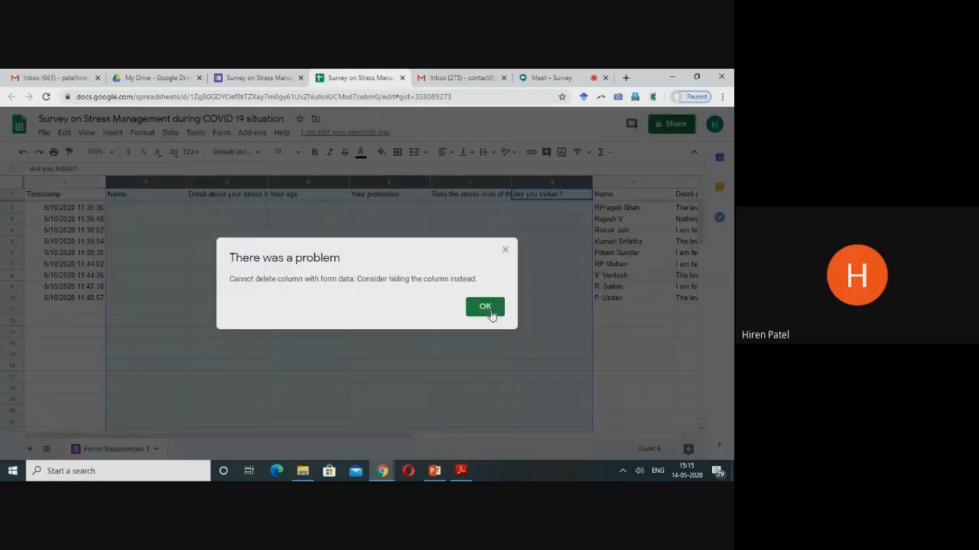
click(485, 306)
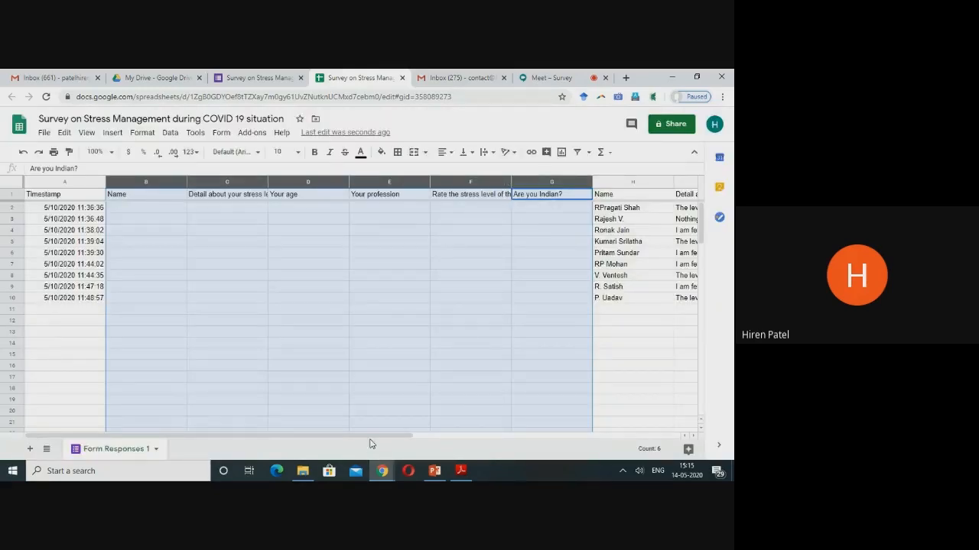
drag(372, 440, 438, 442)
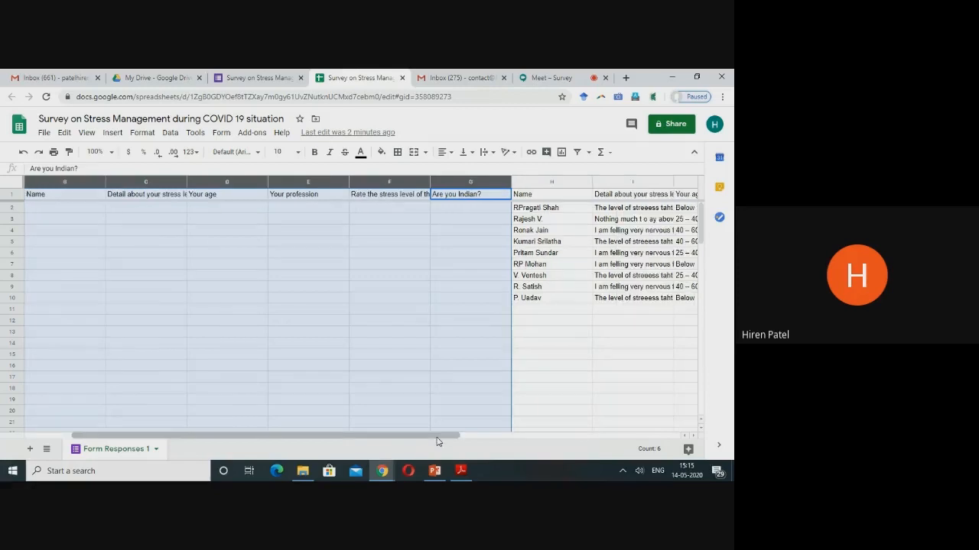
right_click(468, 184)
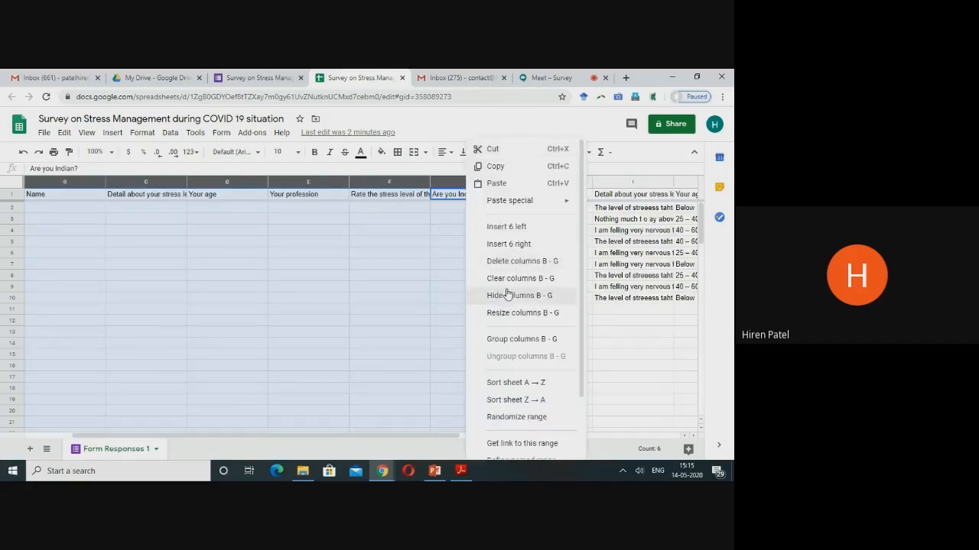
click(510, 262)
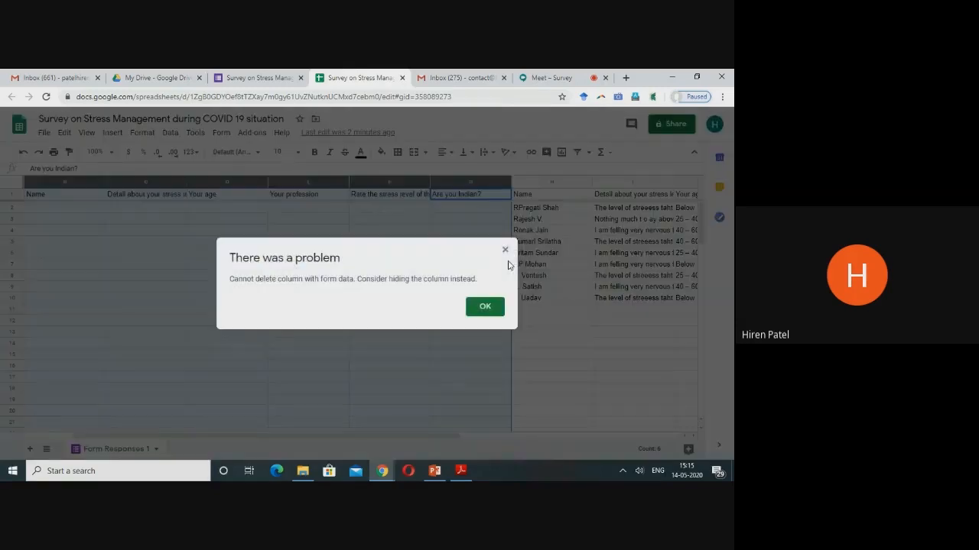
click(485, 306)
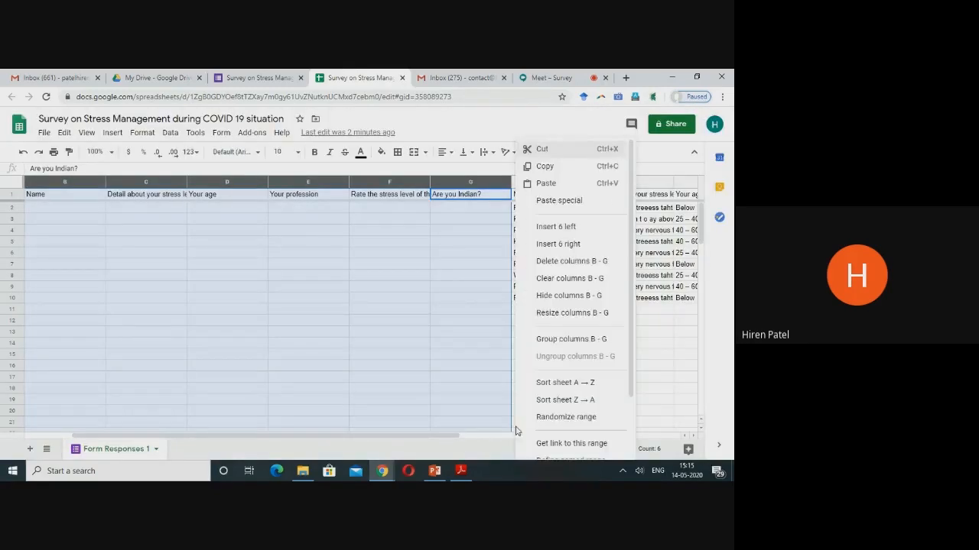
Review the recorded answers in the response sheet, from the filled Name column through to the stress level rating.
right_click(509, 431)
click(493, 437)
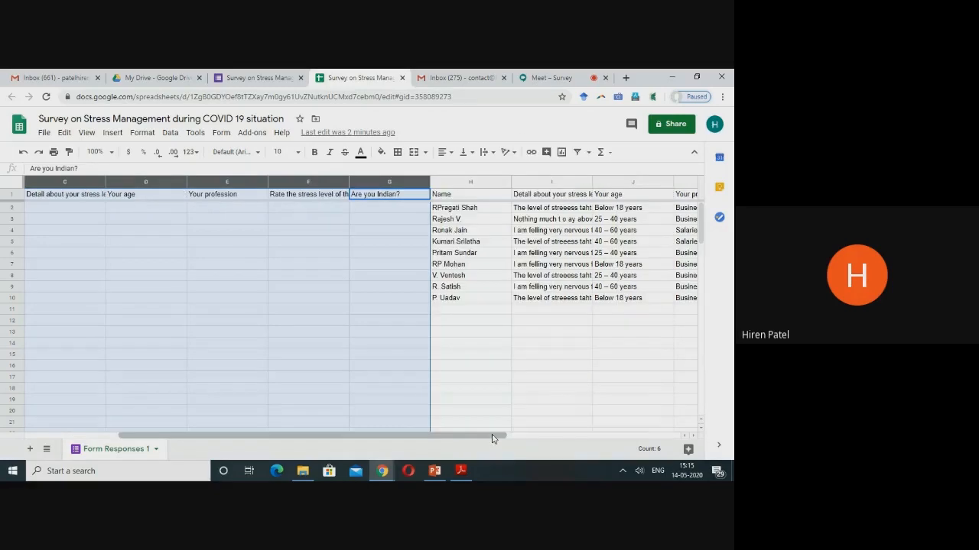
right_click(558, 433)
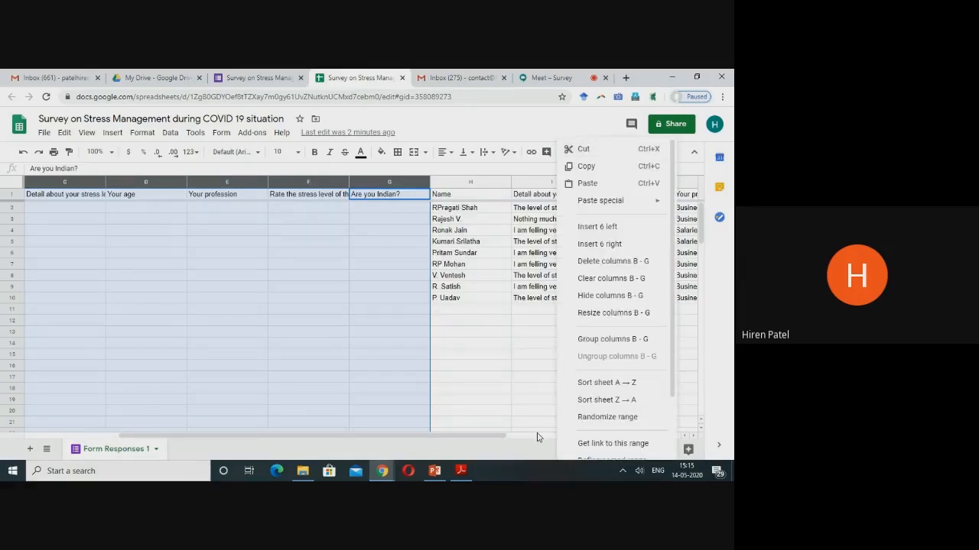
click(539, 437)
click(663, 438)
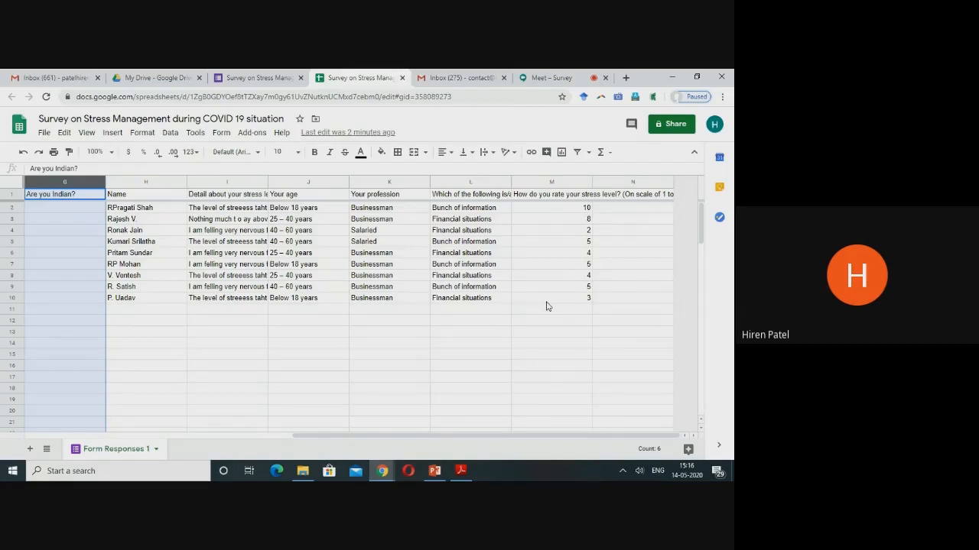
Download the response spreadsheet as a Microsoft Excel (.xlsx) file to the Desktop, named "Survey on Stress Management during COVID 19 situation".
click(45, 133)
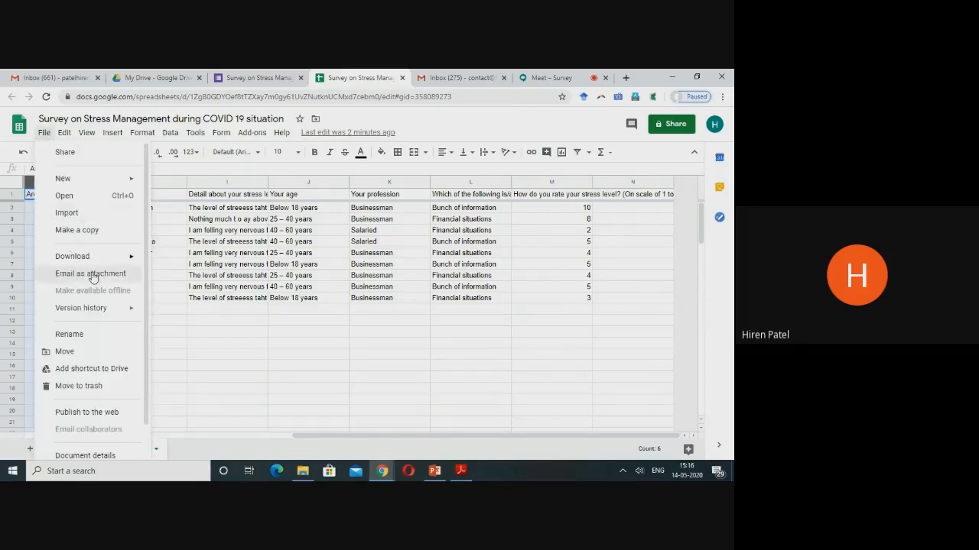
mouse_move(118, 262)
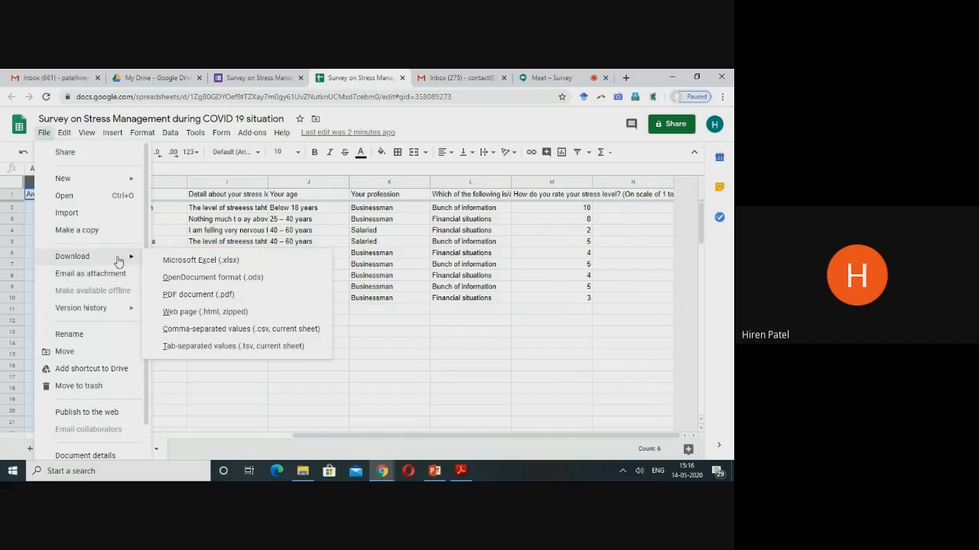
click(185, 261)
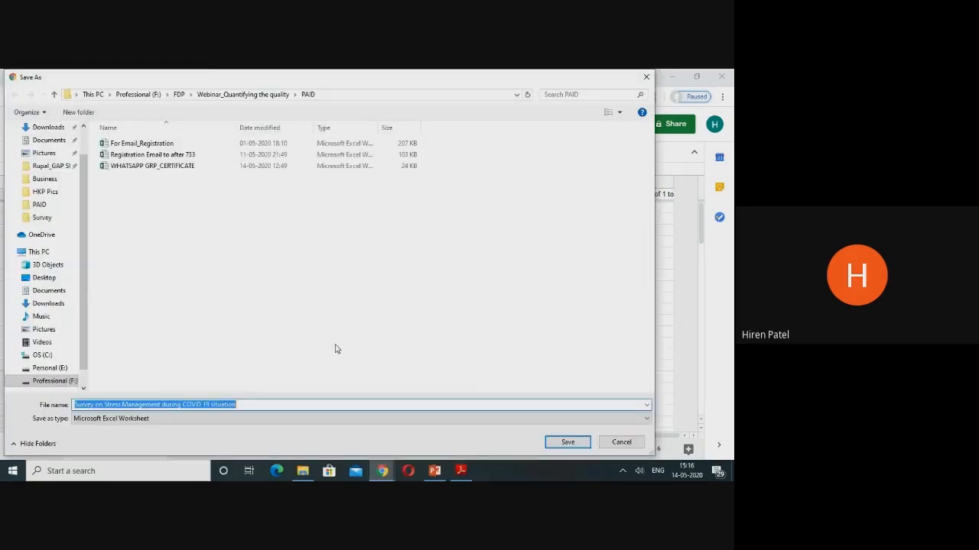
click(61, 280)
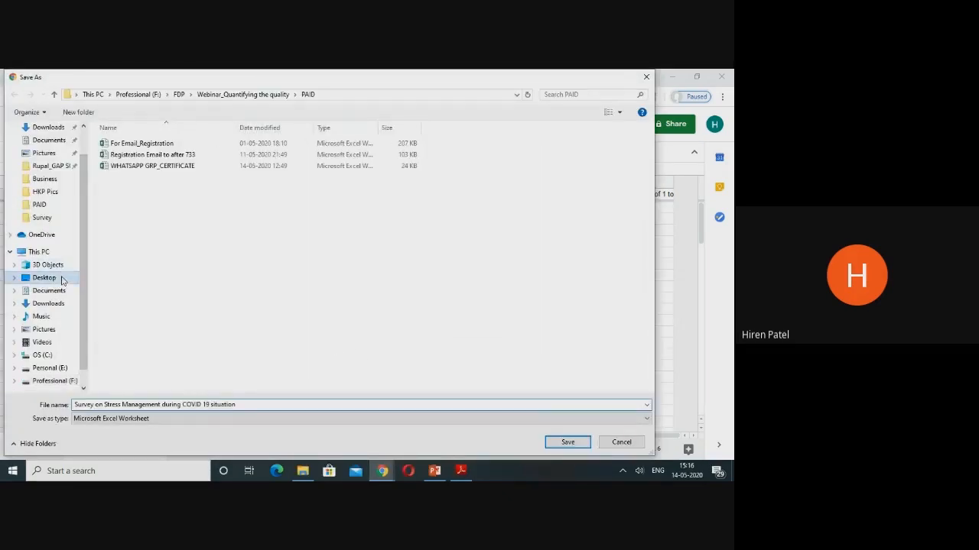
click(567, 442)
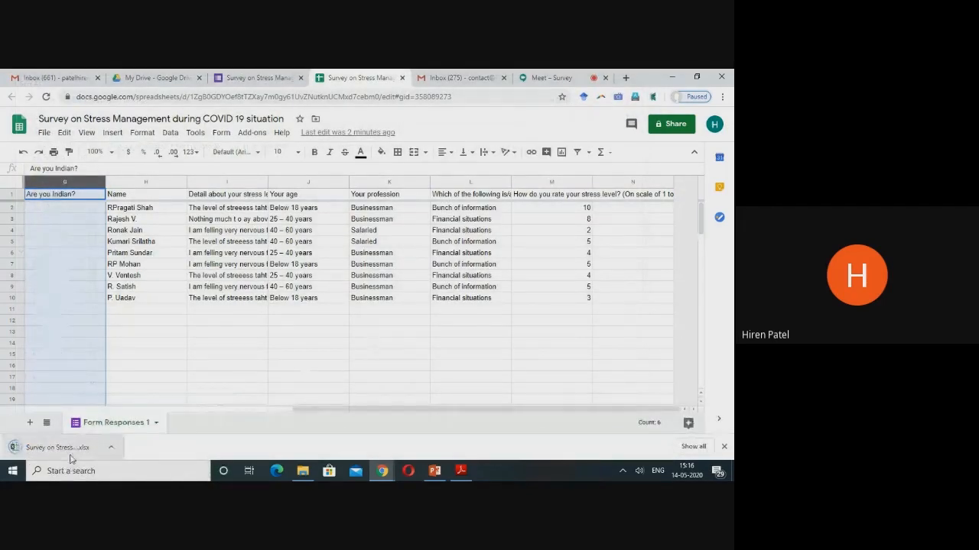
click(68, 450)
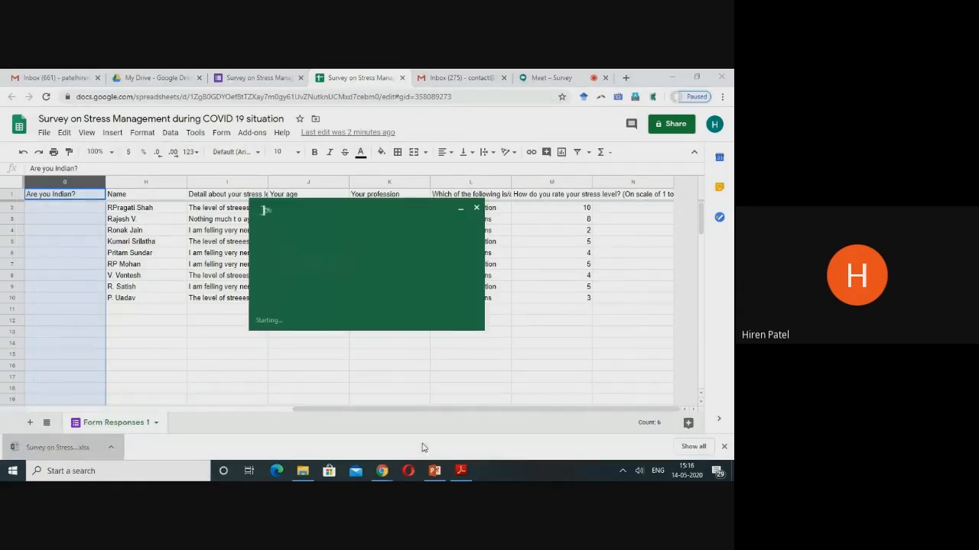
click(478, 211)
mouse_move(382, 470)
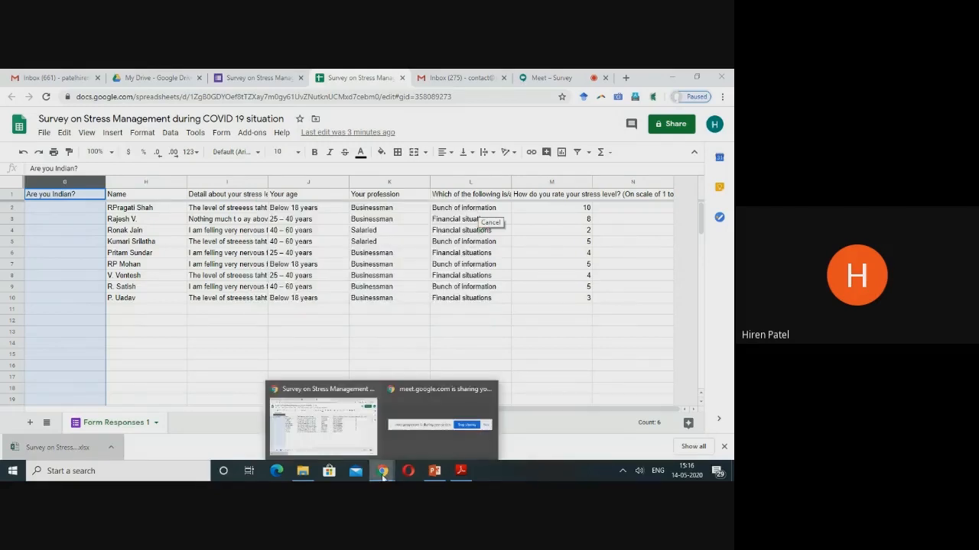
click(356, 451)
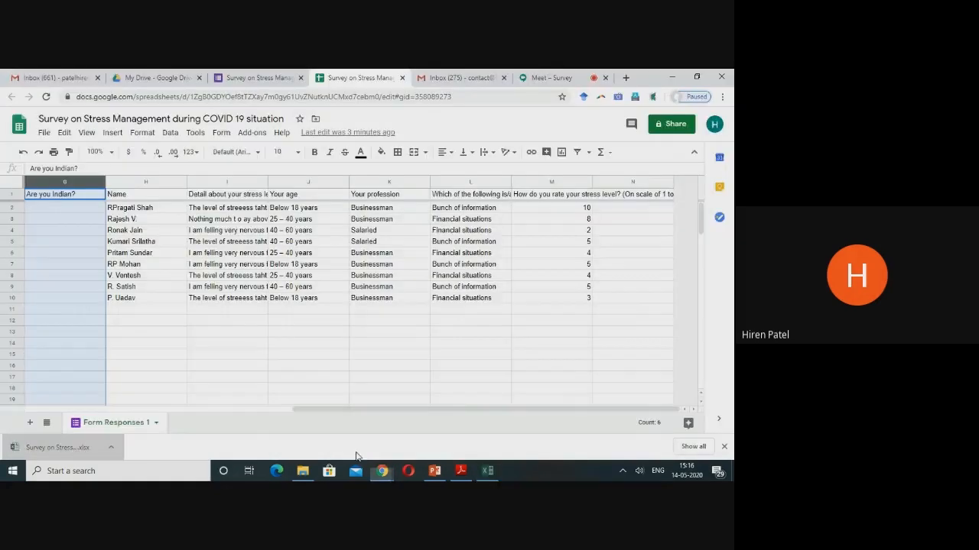
Switch to PowerPoint and present the Google Form survey features slide, continuing to the closing contact slide.
click(442, 474)
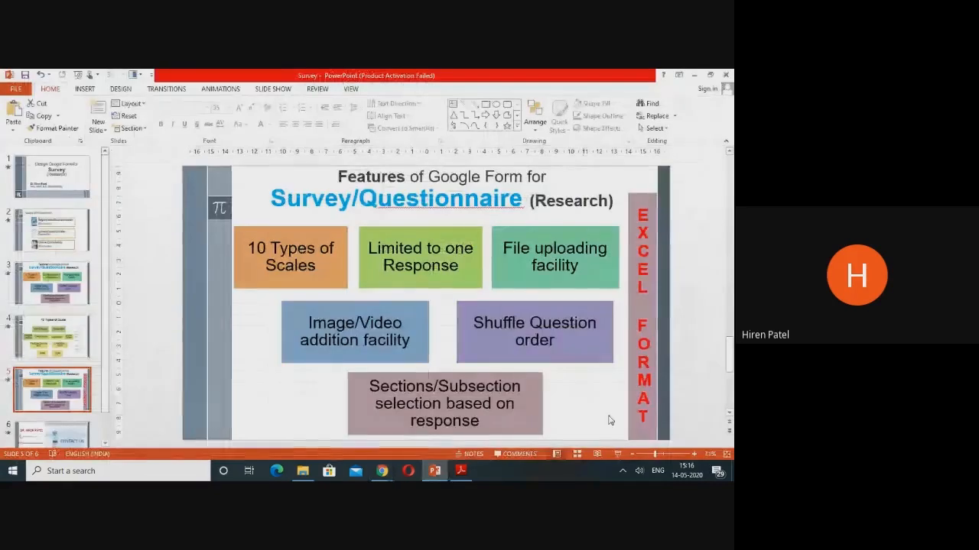
click(617, 455)
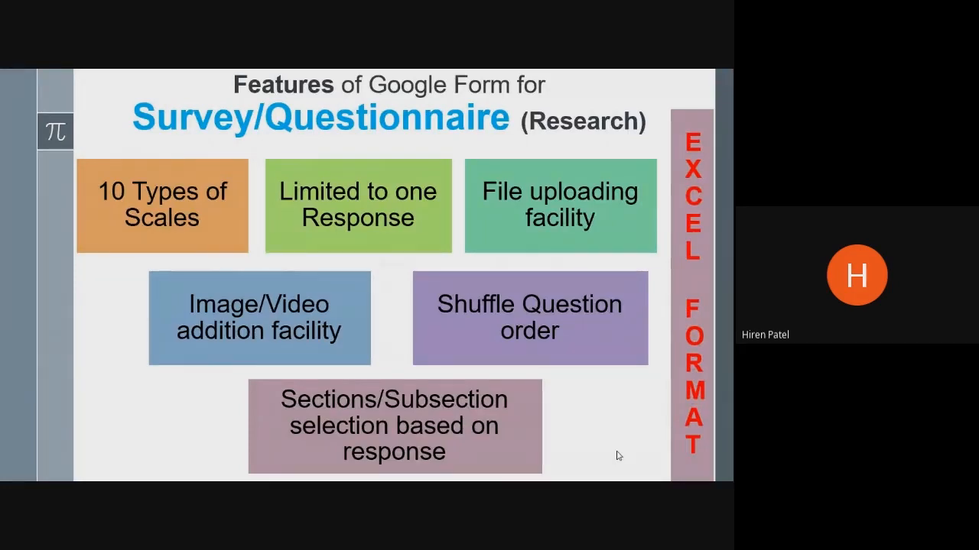
click(618, 455)
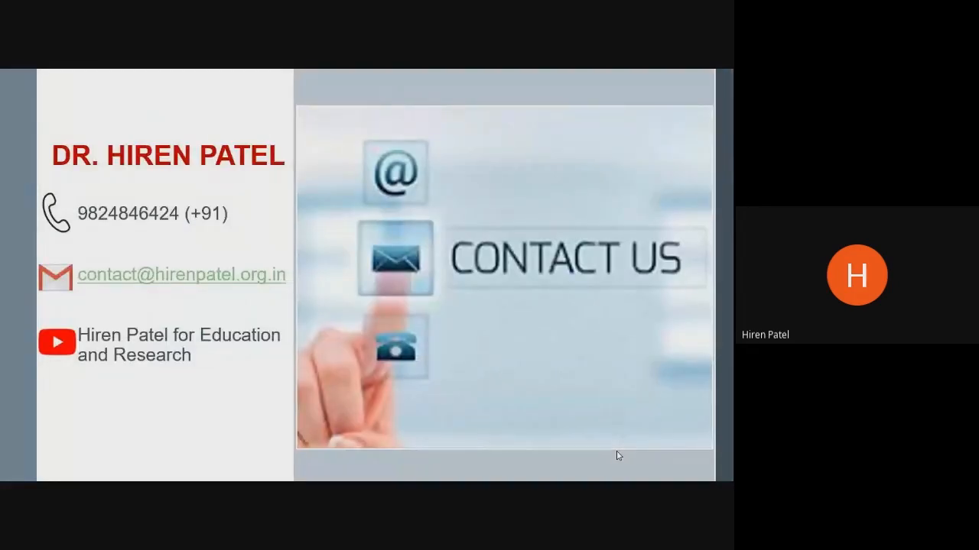